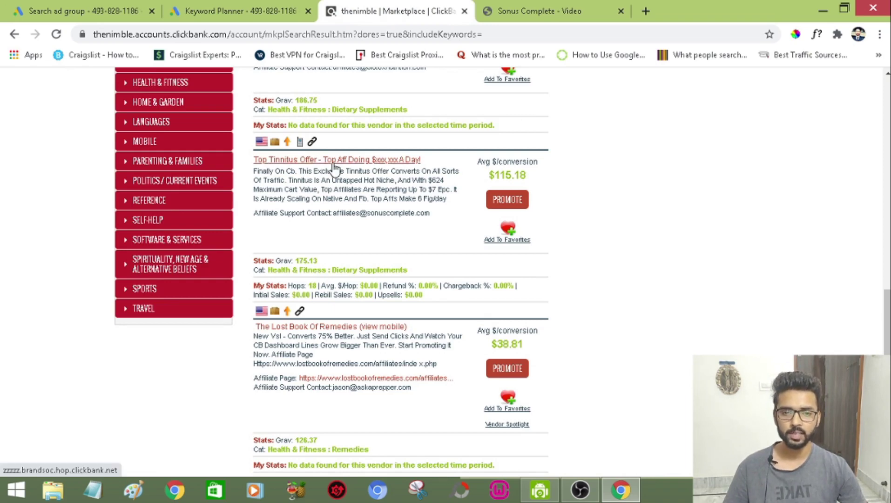
- Copy the domain sonuscomplete.cc from the sales page's address and paste it as the source website for discovering new keywords in Keyword Planner
click(541, 2)
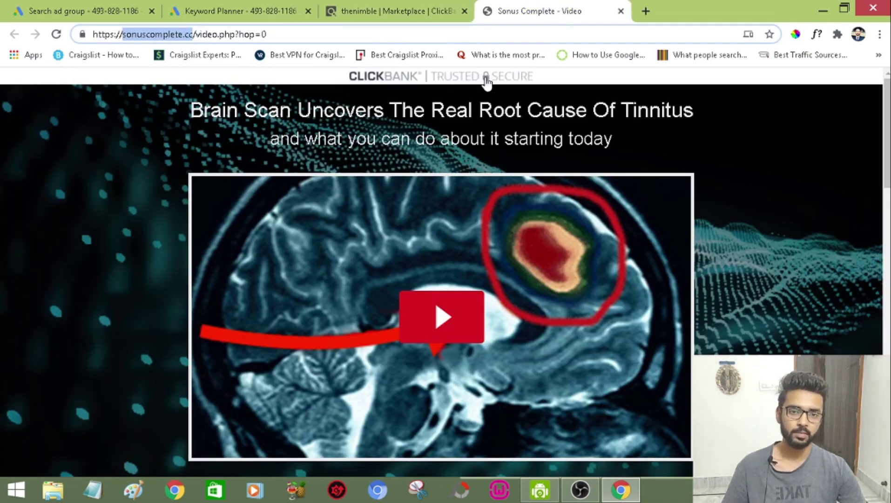
right_click(147, 38)
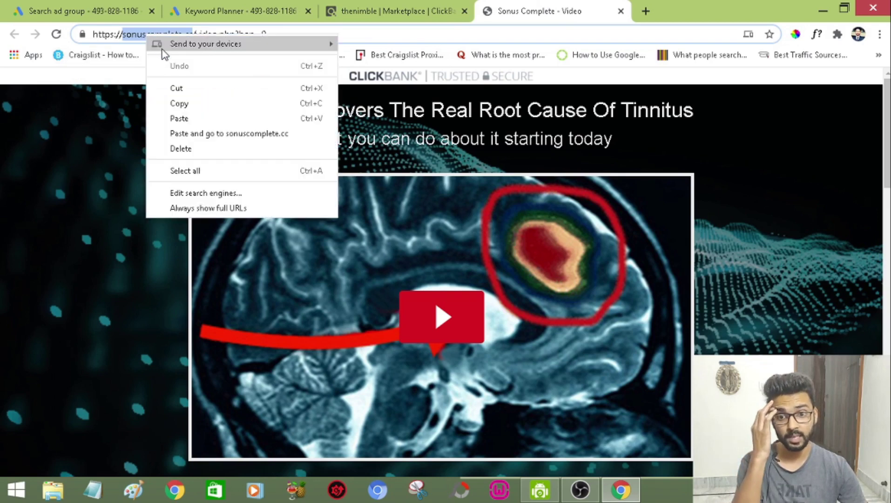
click(179, 105)
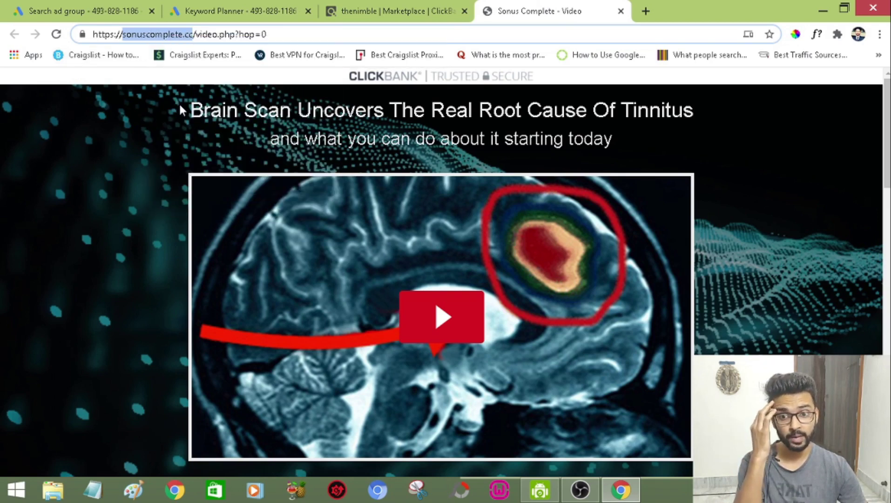
click(270, 14)
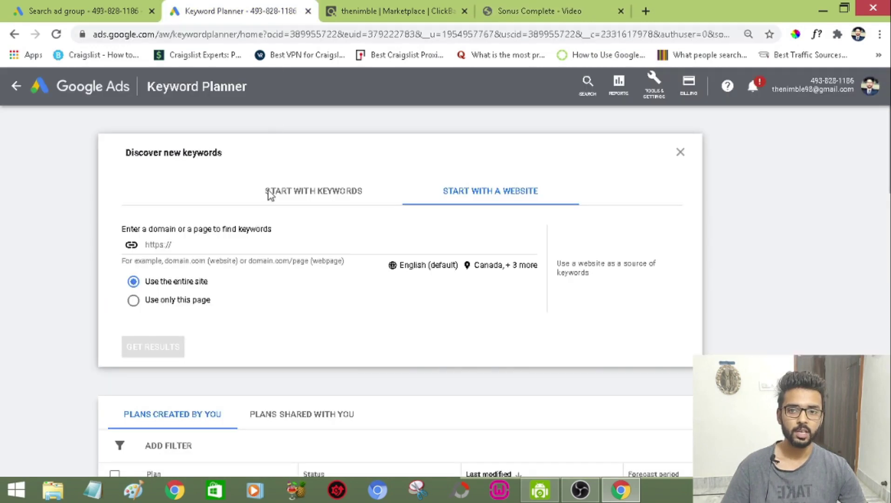
click(249, 247)
key(ctrl+v)
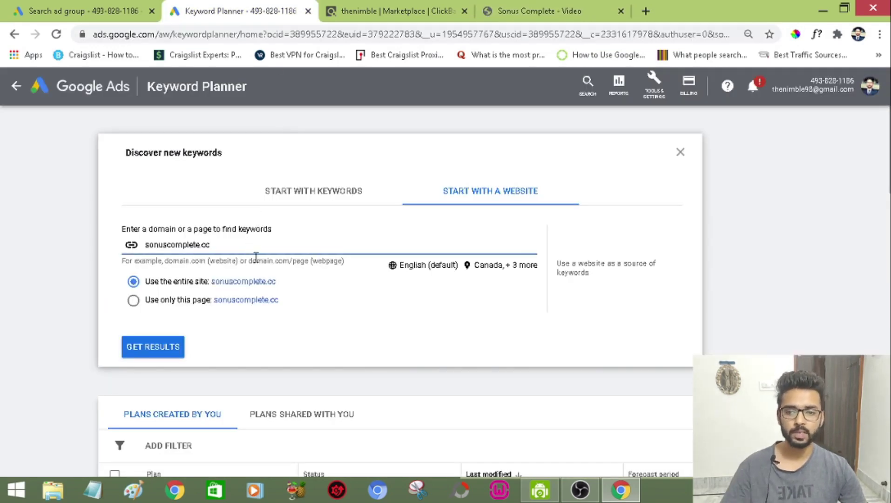
click(294, 330)
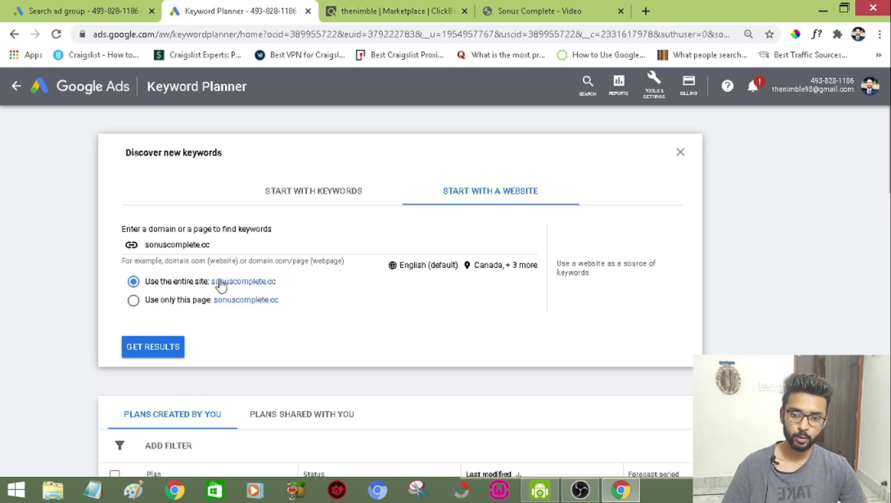
- Restrict the source to only this page, review the targeted locations without changing them, and get the keyword results
click(135, 303)
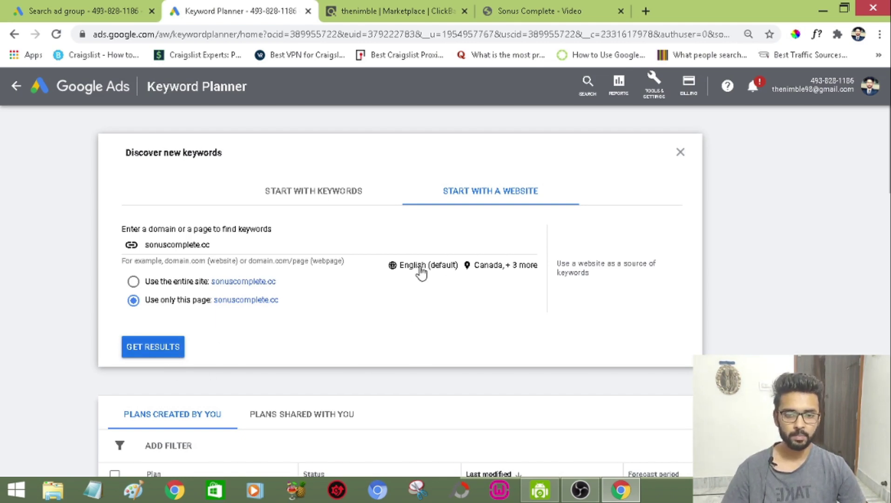
click(508, 270)
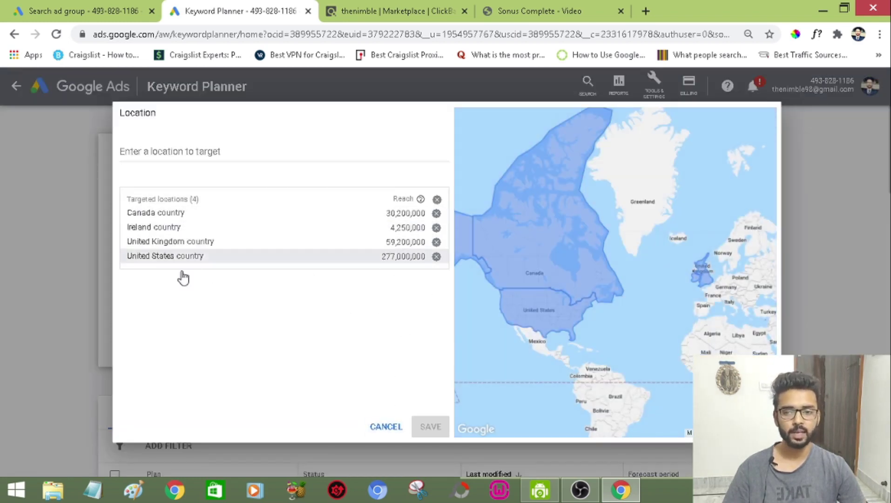
click(386, 427)
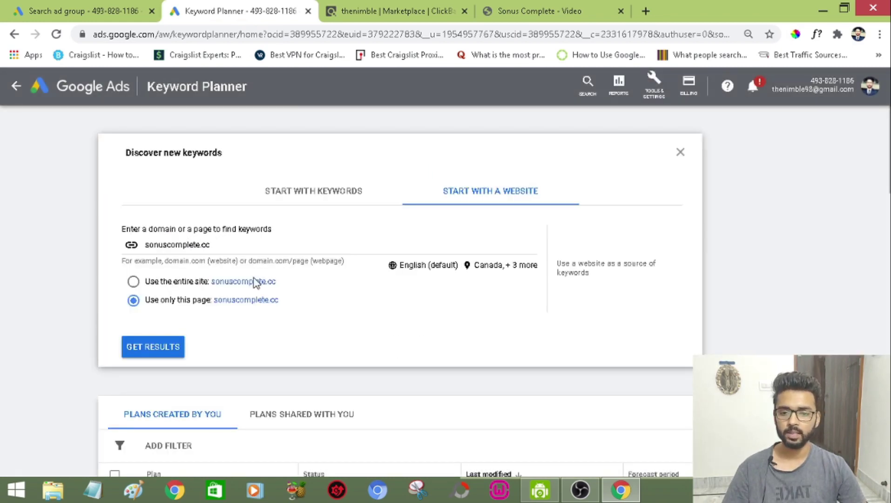
click(165, 353)
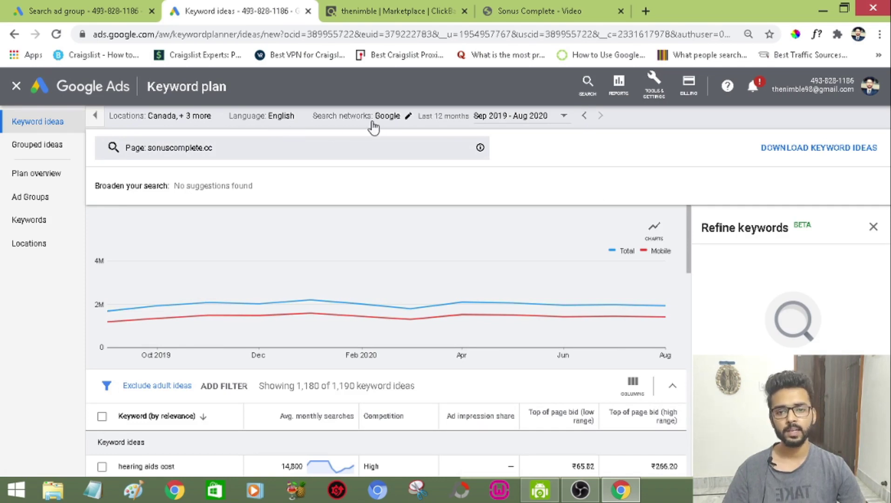
- Review the search network options keeping Google, and view the search trend for all available dates before restoring the last 12 months
click(401, 119)
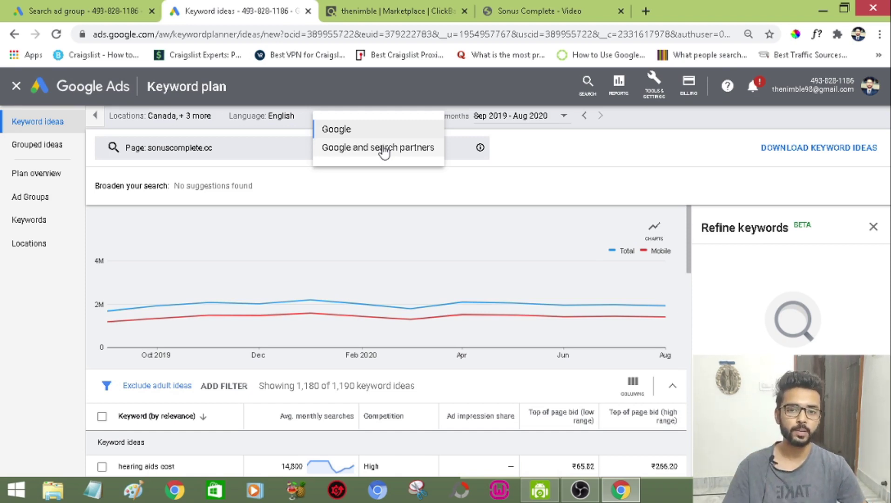
click(390, 131)
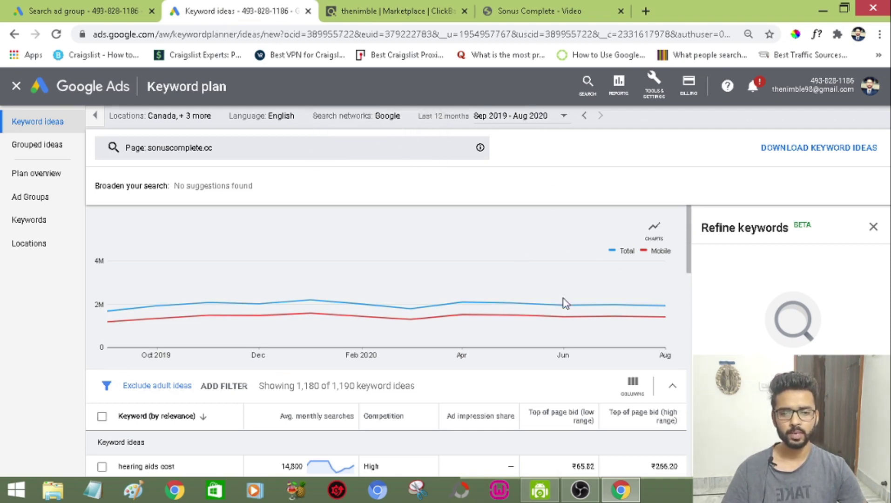
click(533, 115)
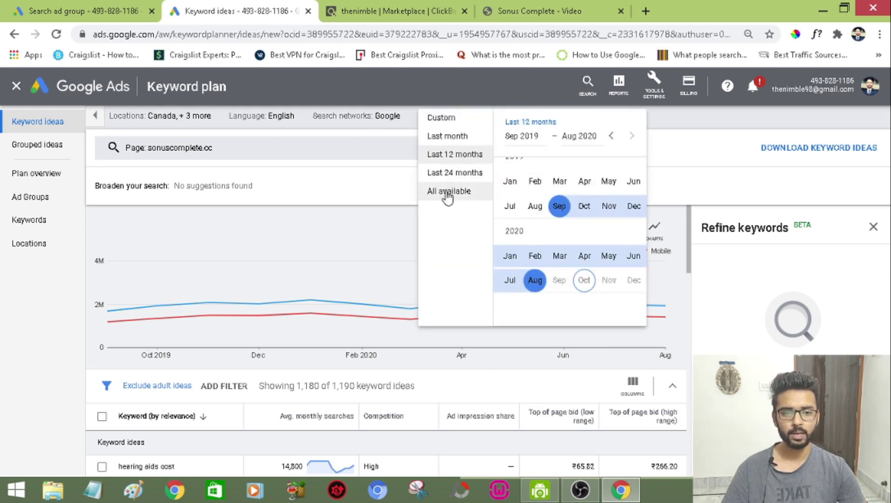
click(449, 192)
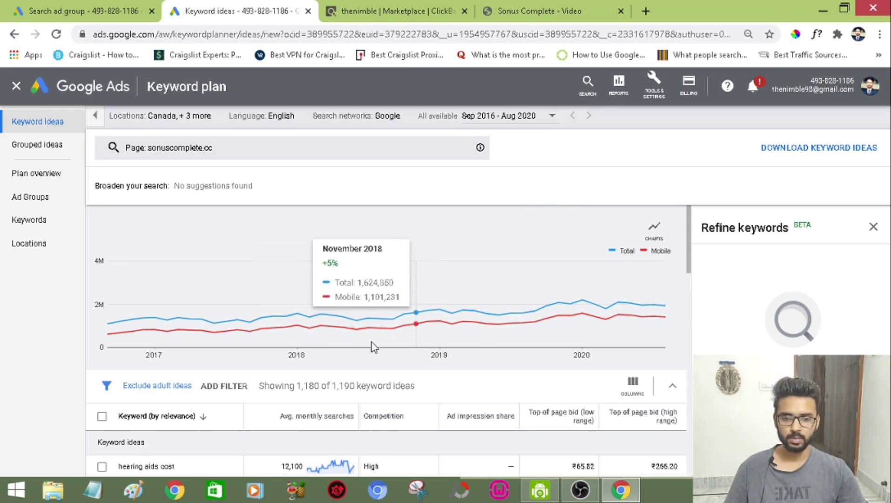
click(531, 122)
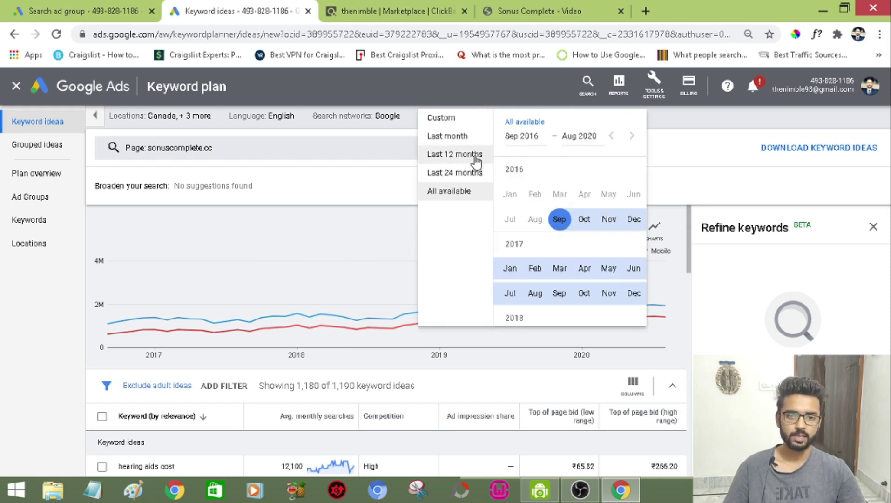
click(473, 161)
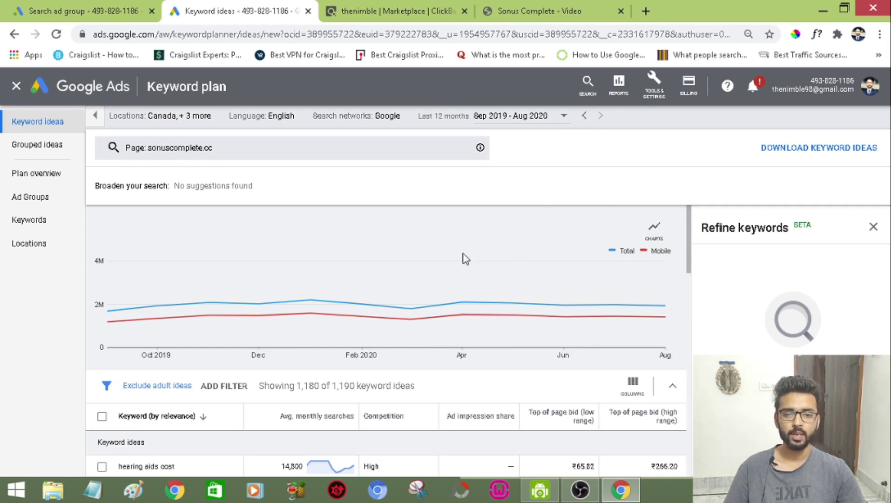
- Examine the keyword ideas' monthly search trends, starting with "hearing aids cost", and their low and high top-of-page bids
scroll(671, 254, down, 3)
drag(692, 257, 693, 263)
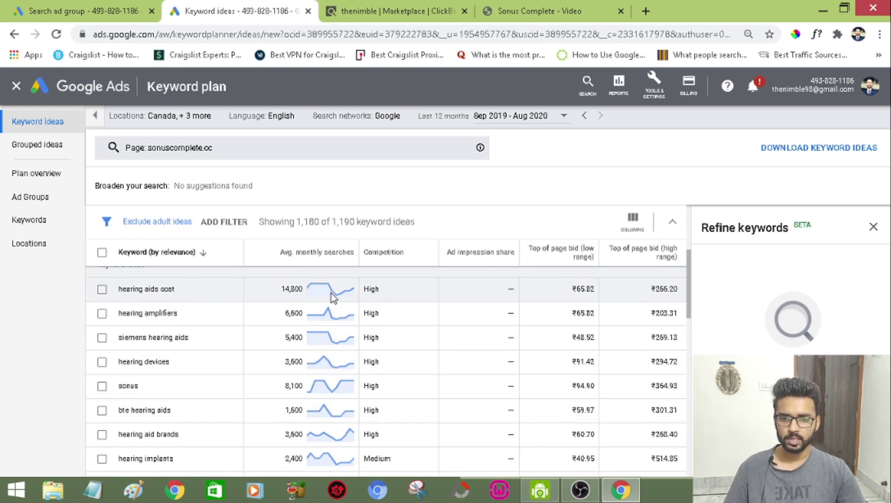
mouse_move(332, 291)
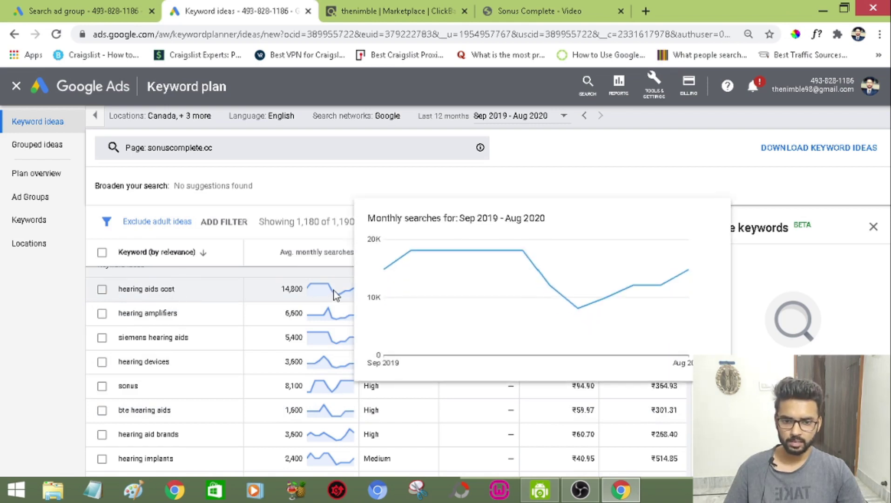
mouse_move(428, 268)
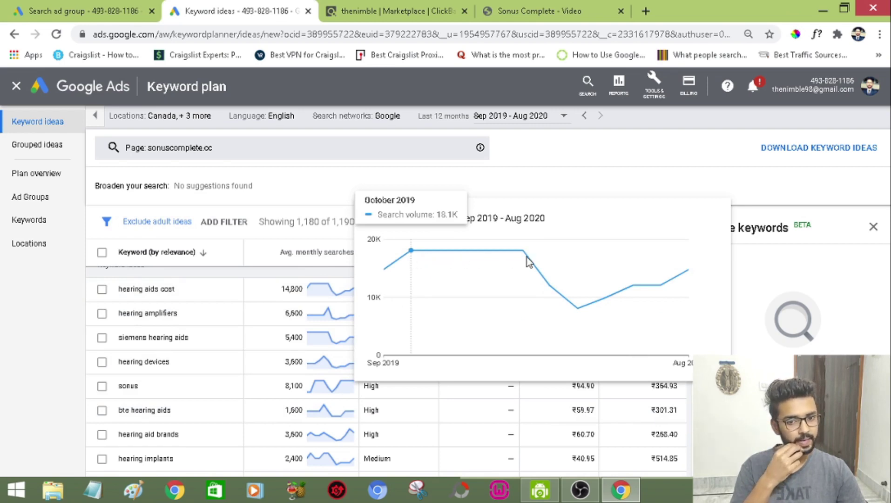
mouse_move(589, 313)
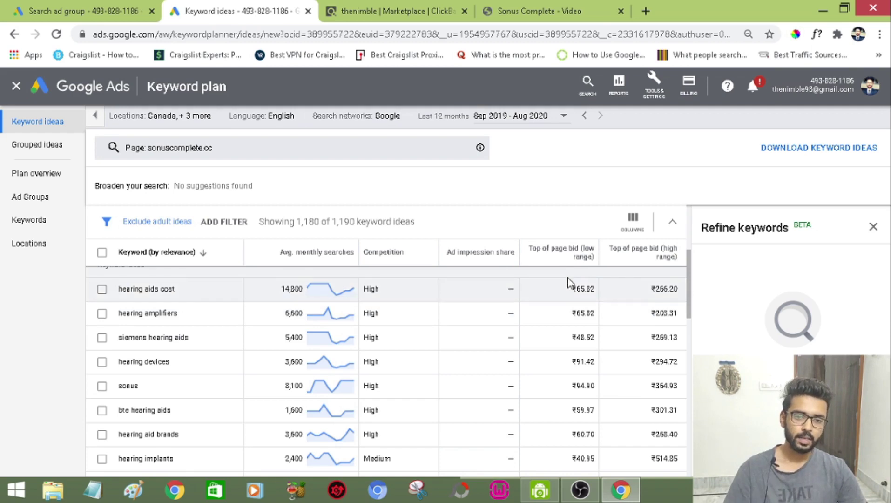
mouse_move(552, 256)
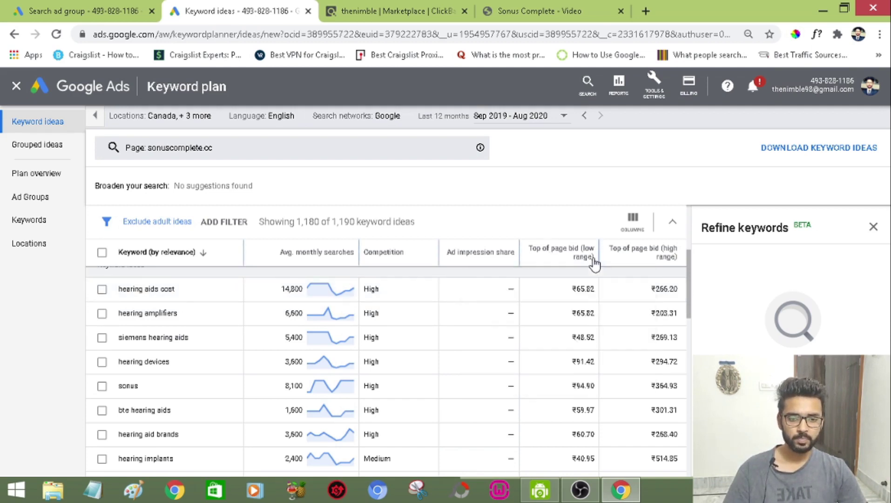
mouse_move(670, 259)
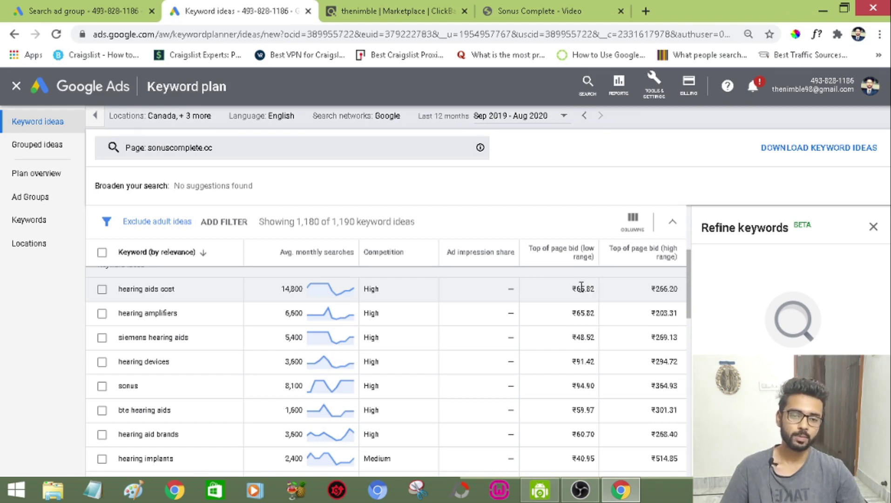
drag(691, 265, 690, 269)
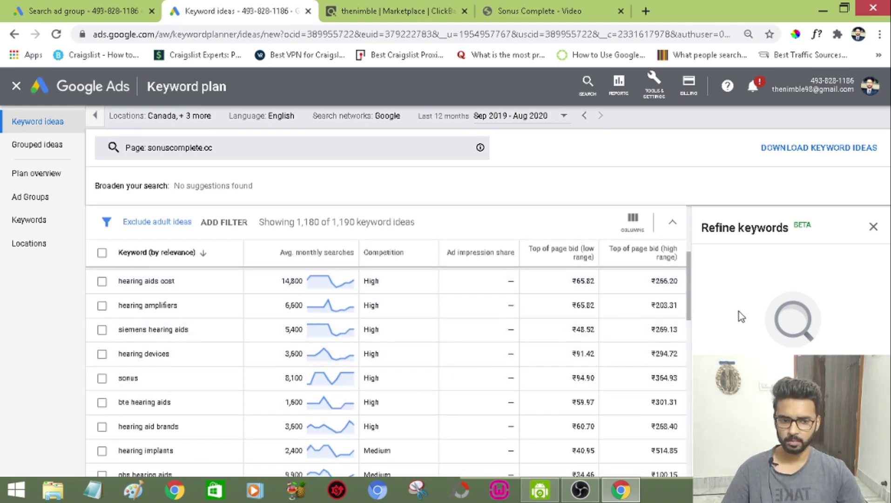
scroll(685, 284, down, 3)
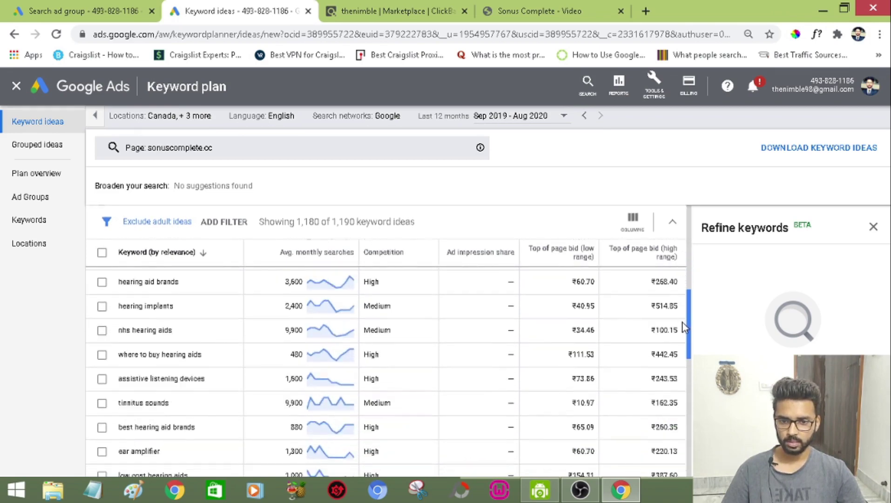
- Sort the keyword ideas by average monthly searches, highest first
scroll(681, 292, up, 5)
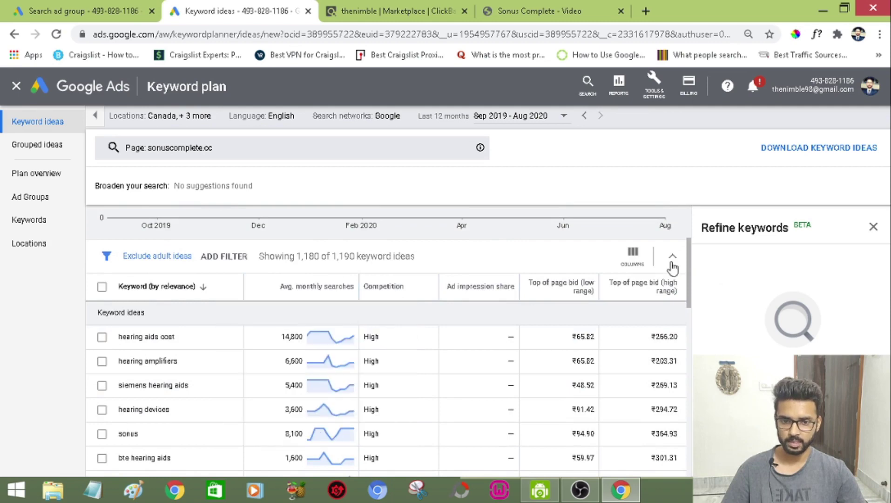
click(328, 290)
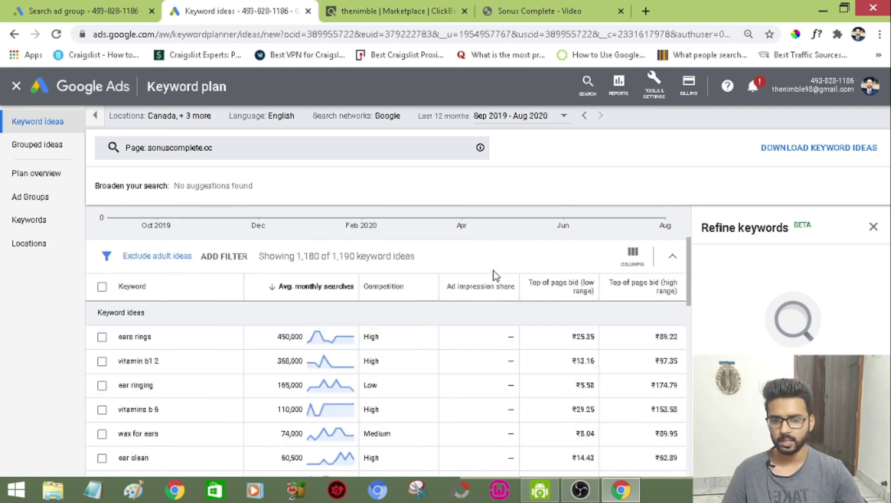
scroll(689, 267, down, 1)
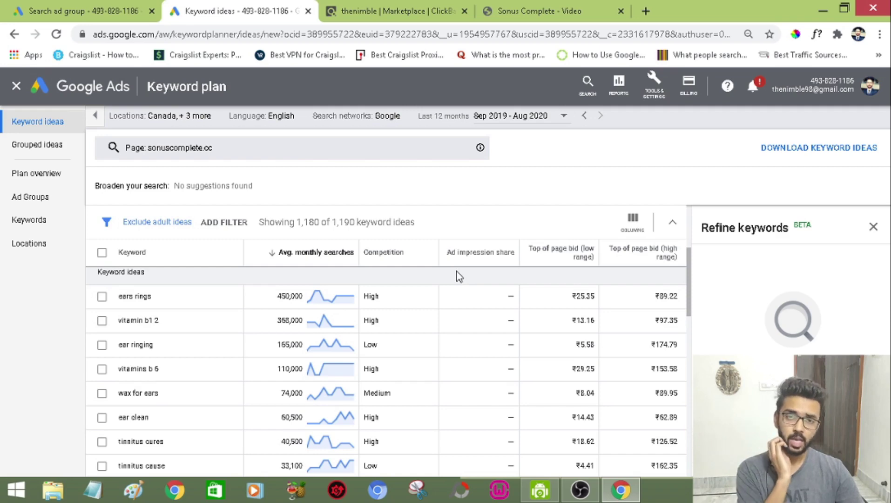
- Apply a keyword text-match filter for ideas containing "tinnitus, ringing in ears, buzzing in ears"
click(224, 223)
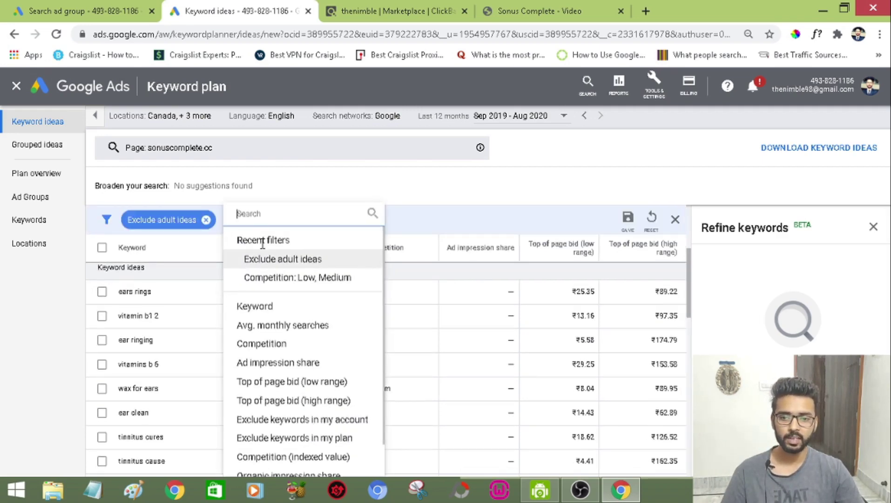
click(252, 312)
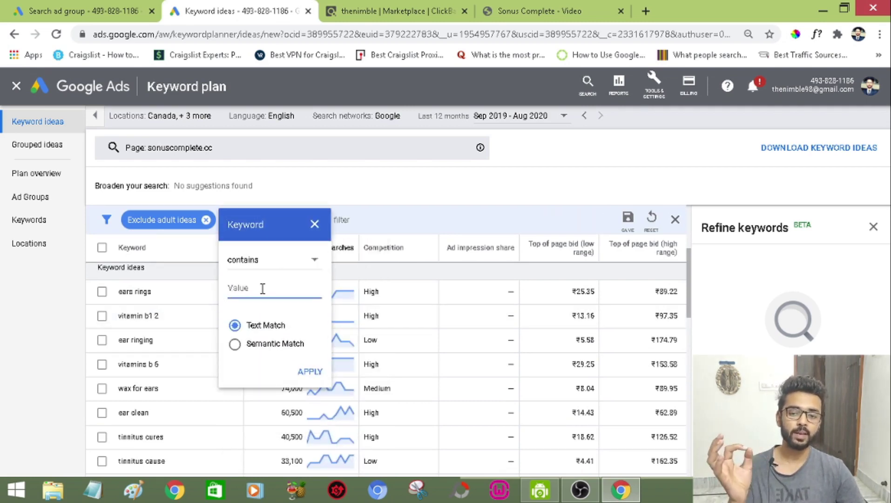
text(ear)
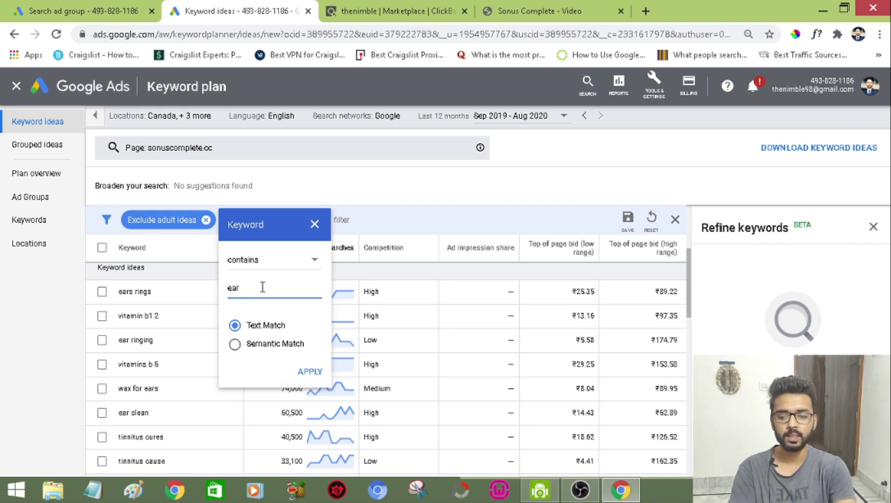
key(BackSpace)
text(t)
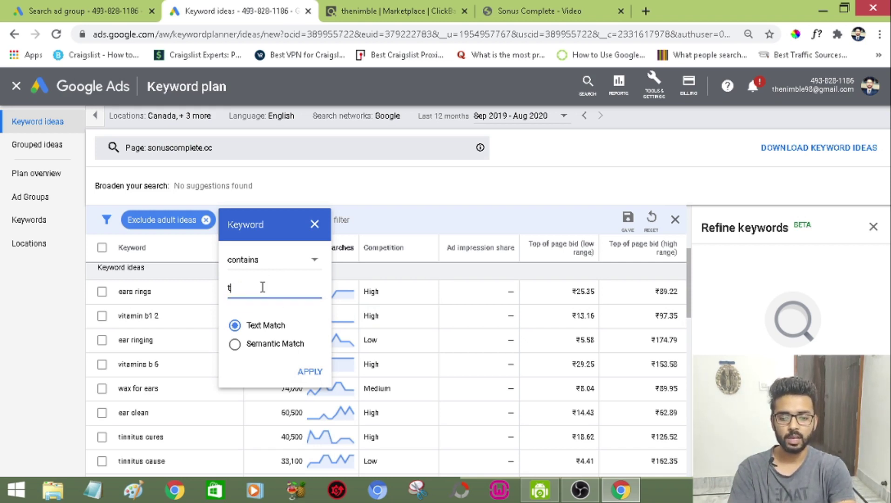
text(innitus, ringing in ears)
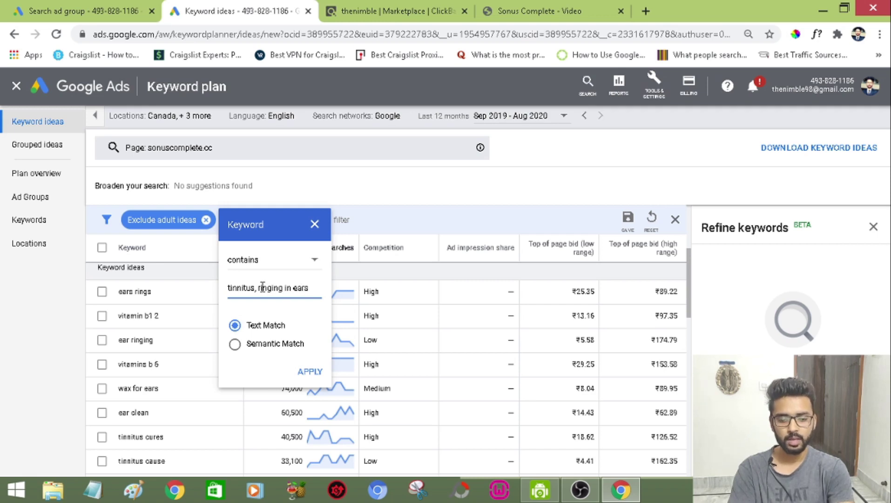
text(, buzzing in)
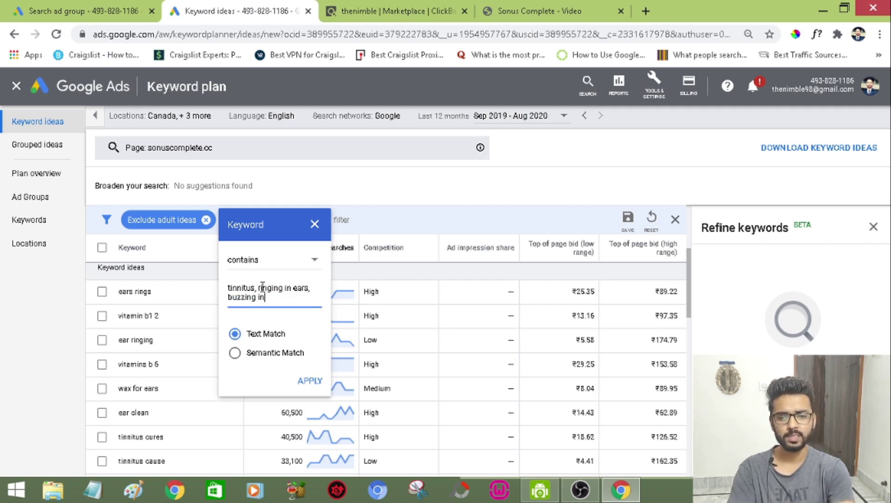
text( eaar)
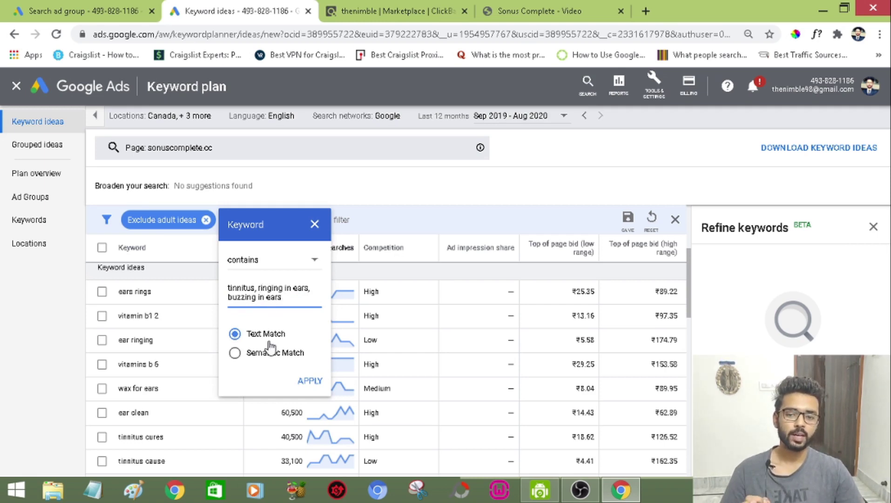
click(302, 387)
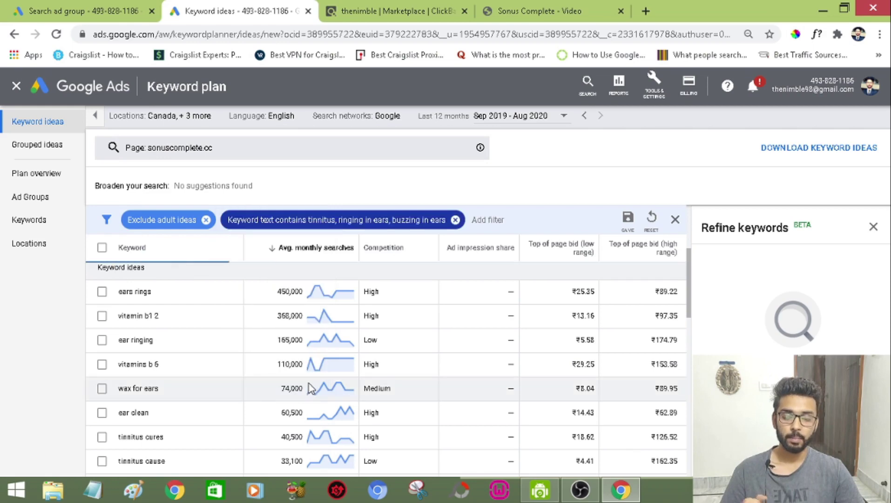
- Examine the filtered tinnitus keyword ideas and their competition, including the low-range top-of-page bid for "what causes ringing in ears"
mouse_move(300, 364)
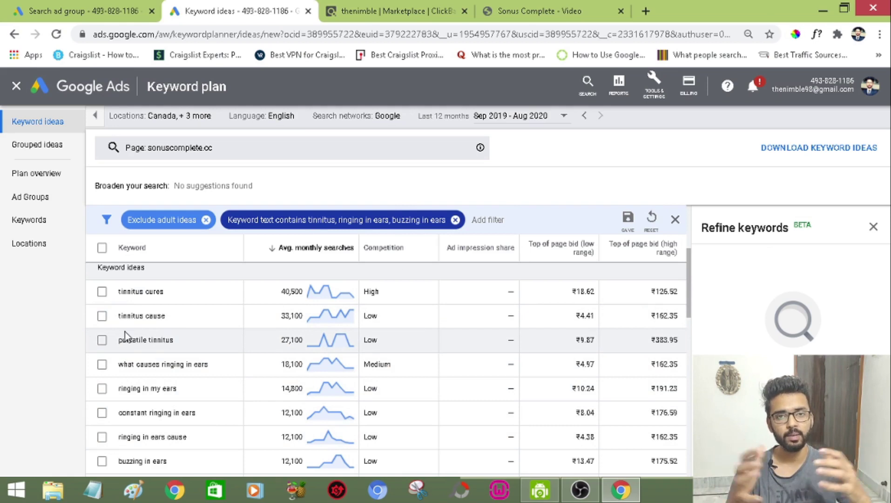
mouse_move(309, 253)
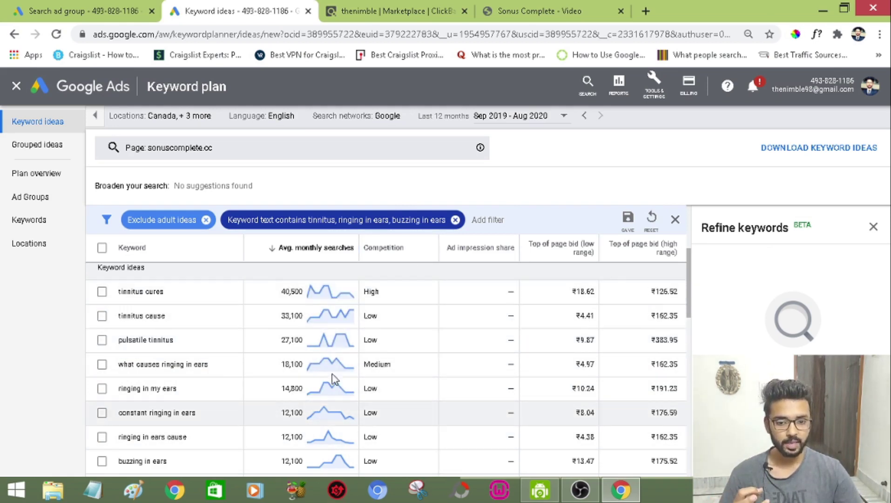
scroll(689, 272, down, 1)
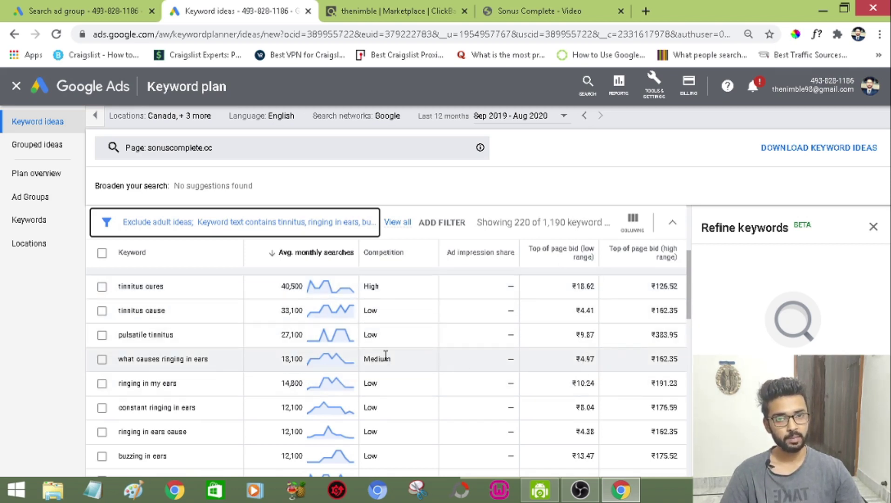
drag(580, 359, 598, 368)
click(587, 362)
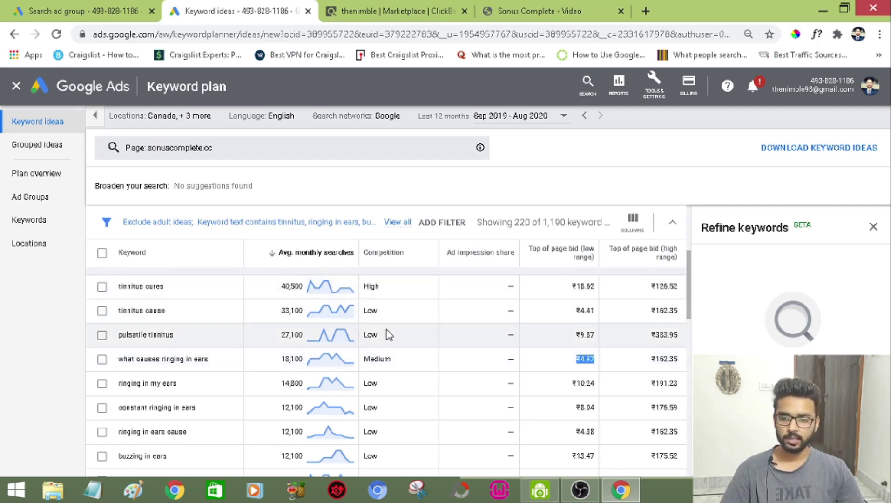
scroll(357, 337, up, 3)
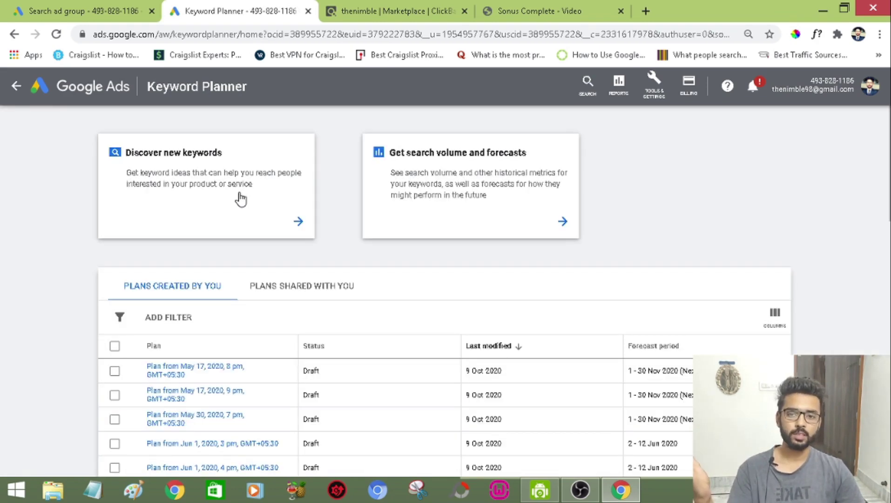
- Start a new keyword discovery with the seed keywords "ringing in ears", "buzzing in ears" and "tinnitus cure"
click(240, 197)
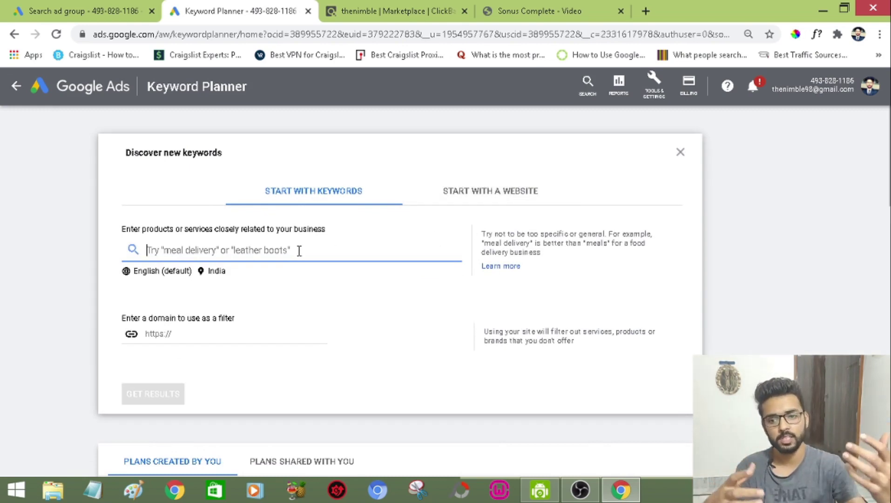
text(ringing )
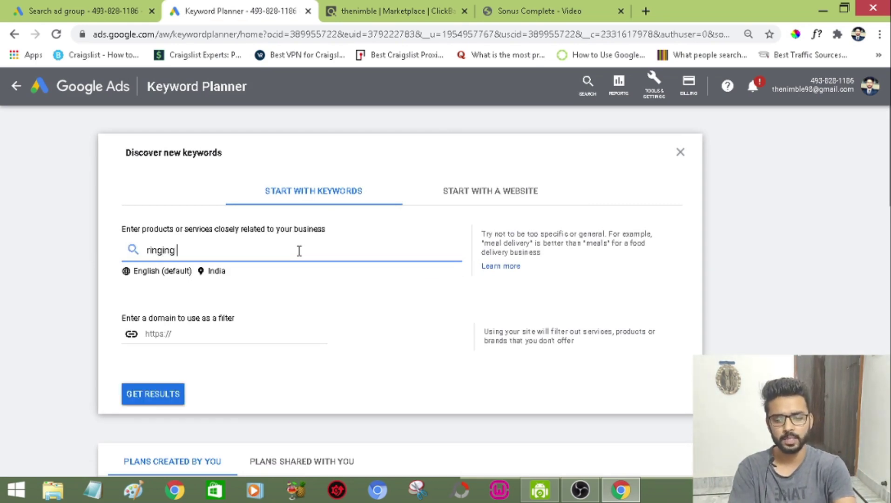
text(in ears)
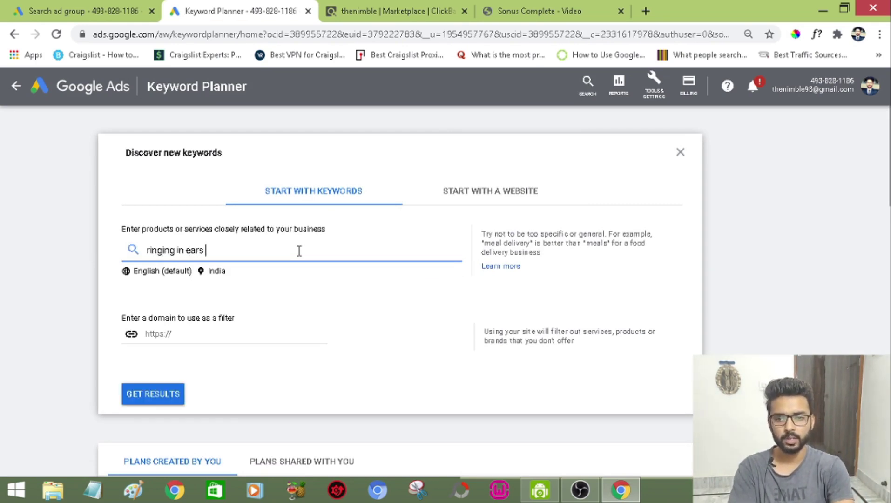
key(Return)
text(bu)
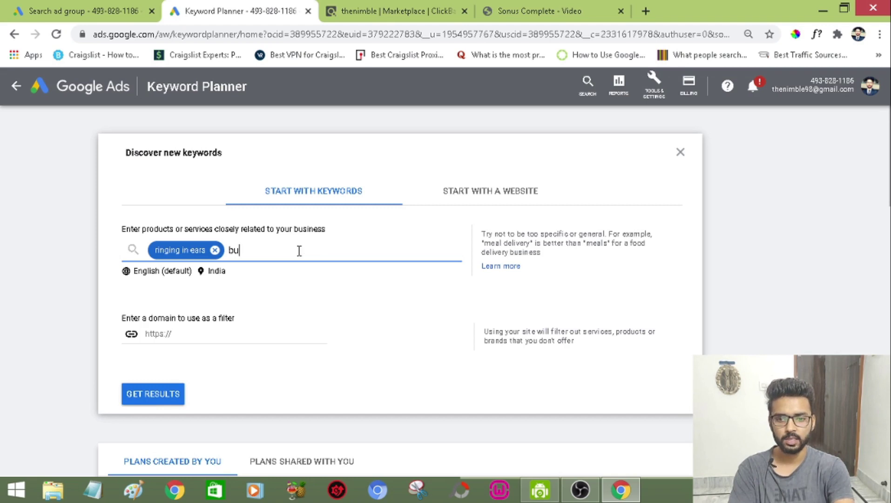
text(zzing in ears)
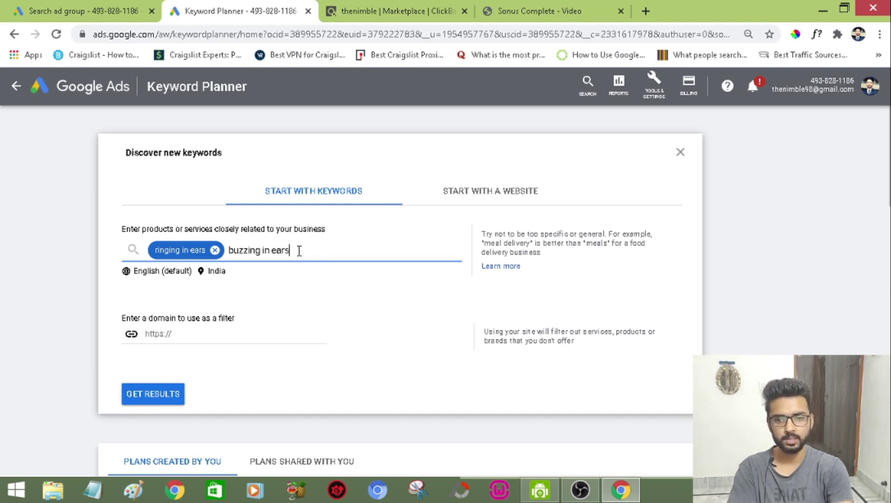
key(Return)
text(tinn)
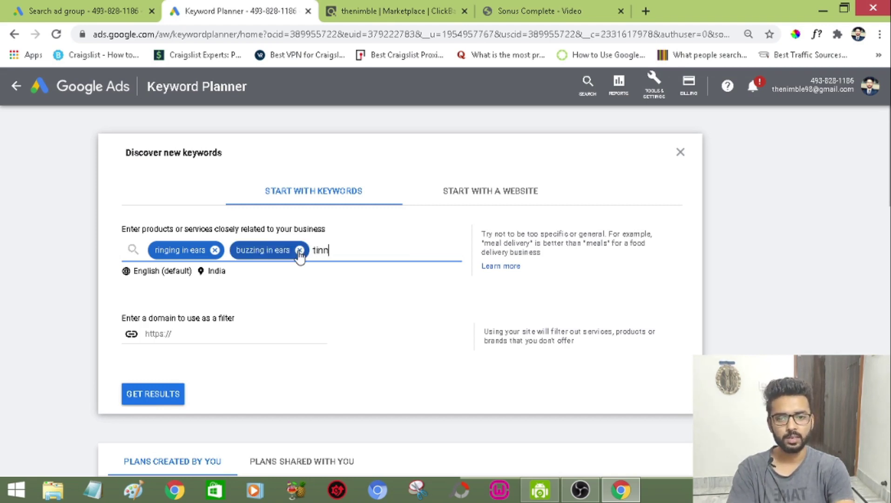
text(itus cure)
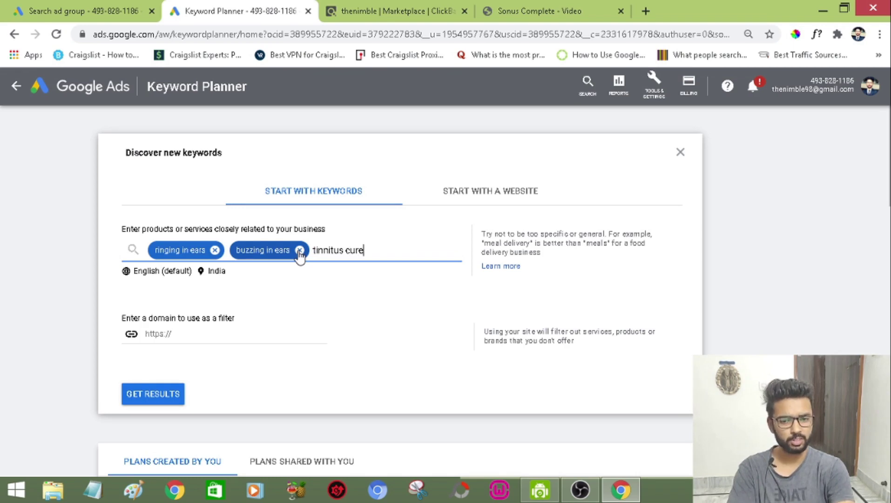
key(Return)
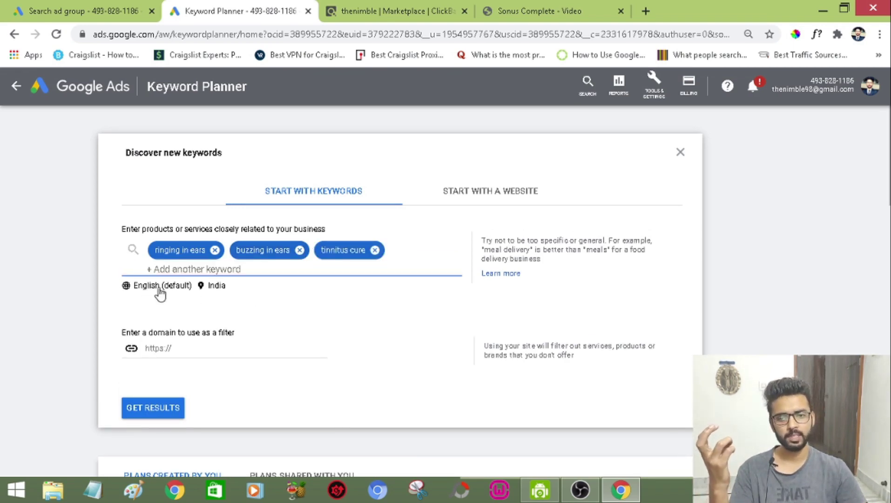
- Replace India with the United States, United Kingdom, Ireland and Canada as the targeted locations and save them
click(221, 292)
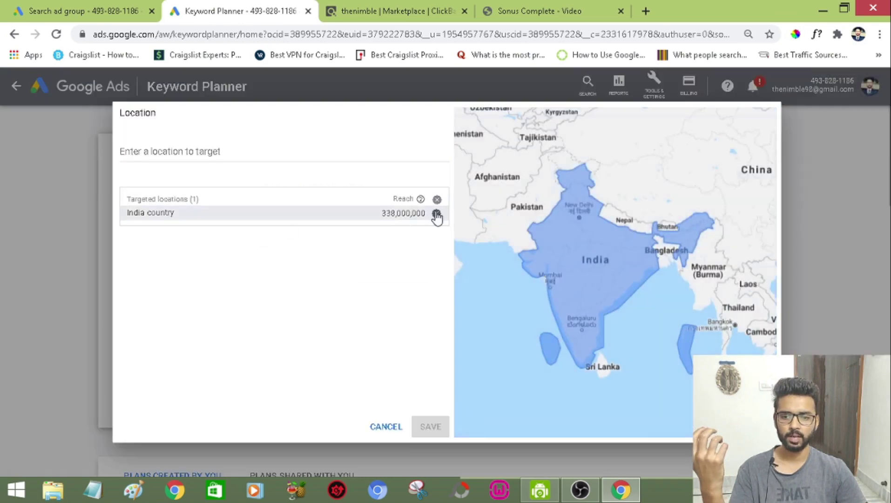
click(436, 213)
click(241, 152)
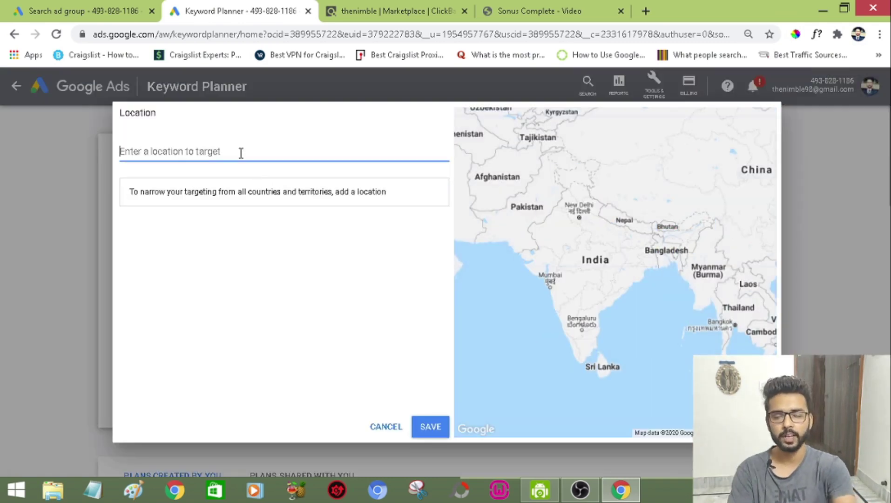
text(united states)
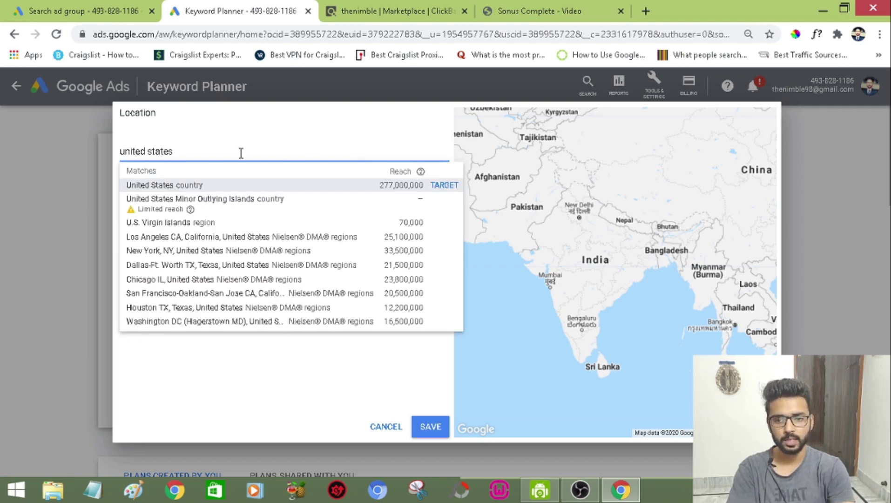
key(Return)
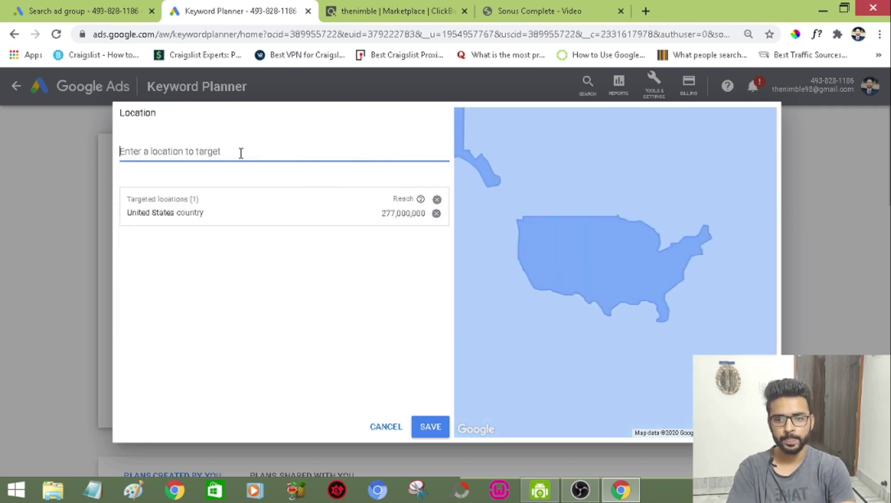
text(united king)
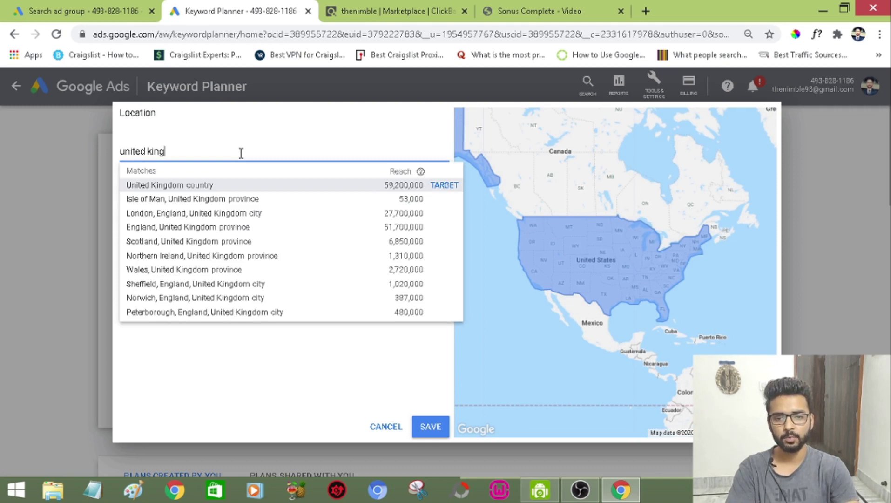
key(Return)
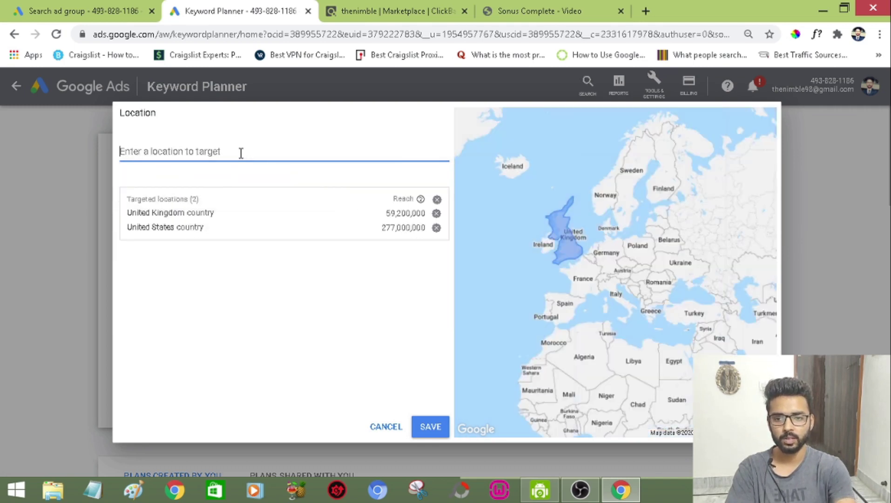
text(irela)
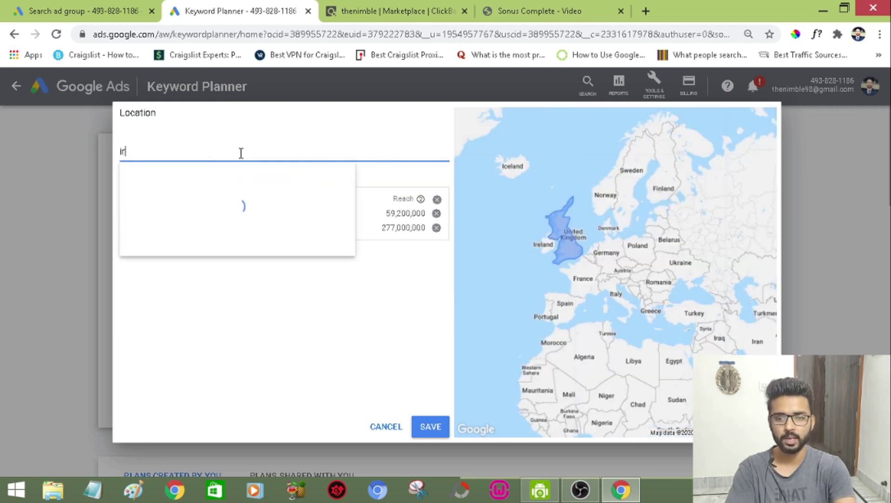
key(Return)
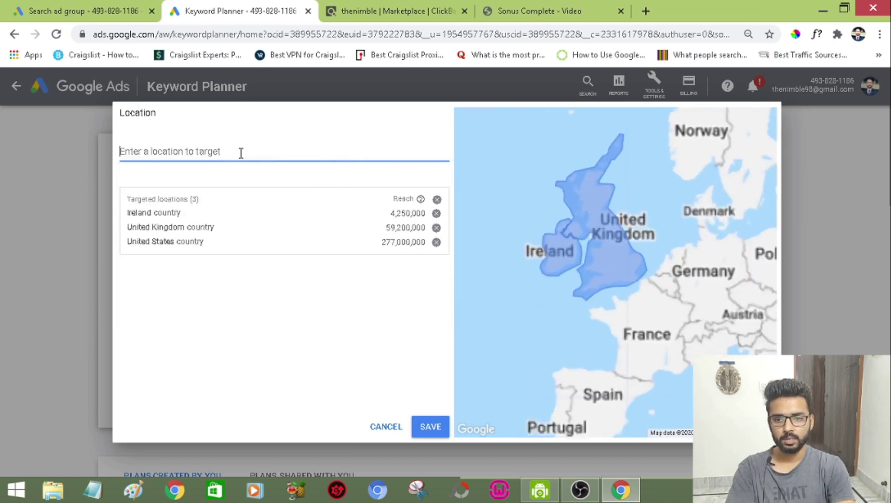
text(cana)
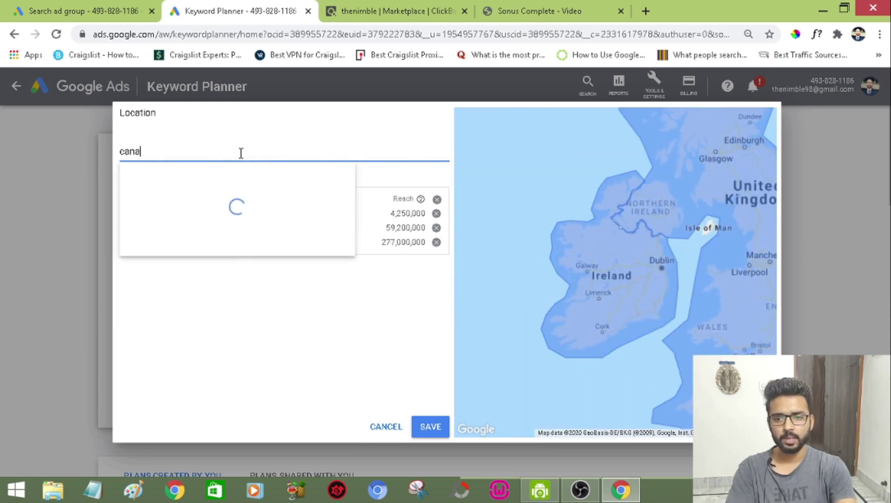
key(Return)
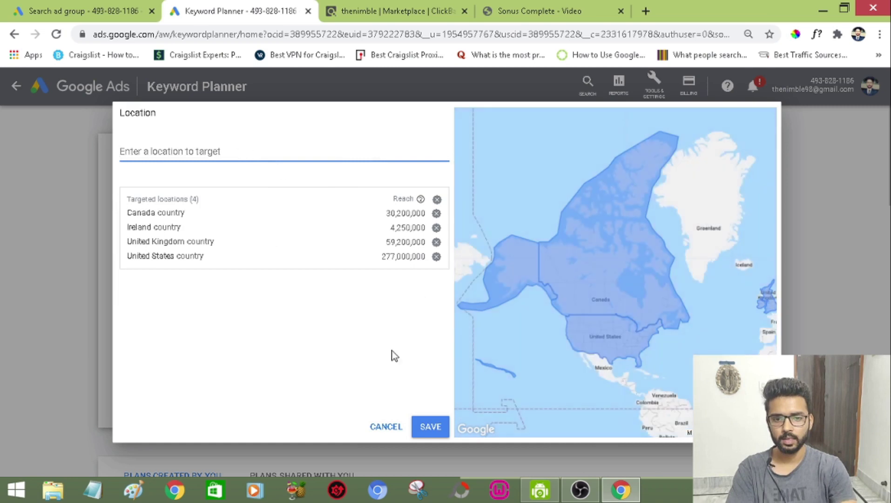
click(429, 428)
- Get keyword ideas for the three seed keywords, leaving the domain filter empty
click(379, 358)
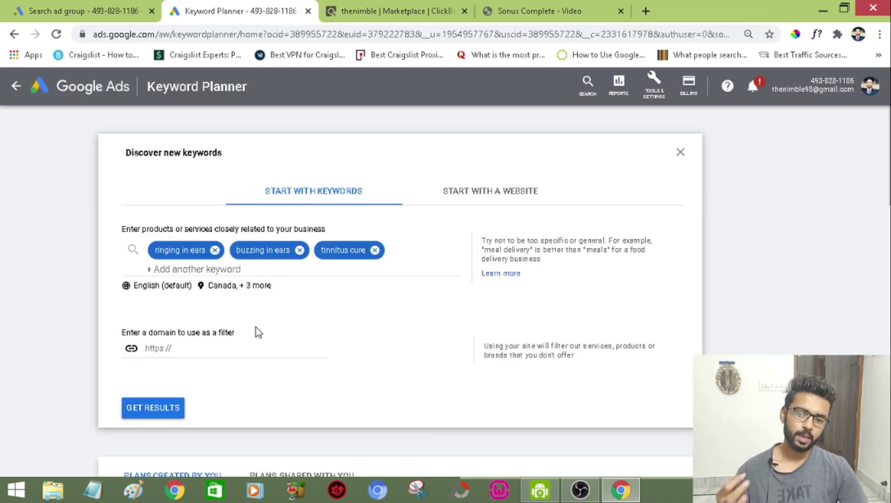
click(195, 350)
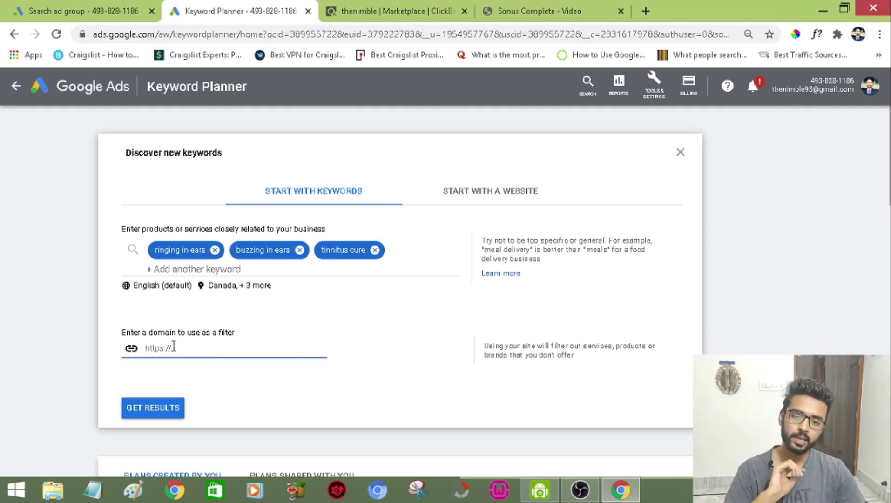
click(329, 390)
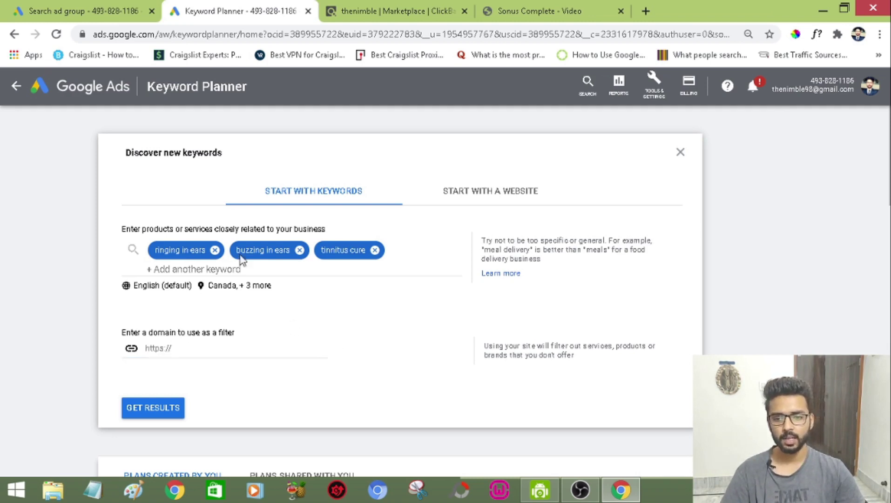
click(148, 409)
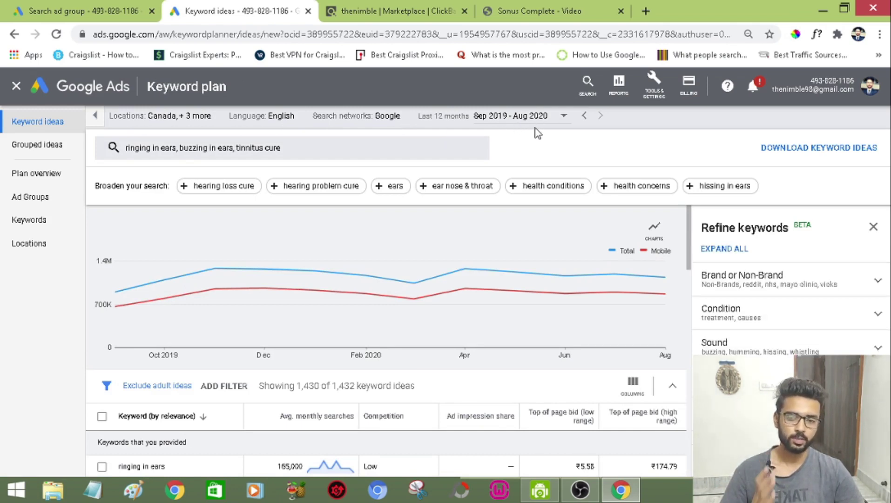
- Examine the monthly searches, competition and top-of-page bids of the provided keywords and the related ideas
scroll(368, 256, down, 2)
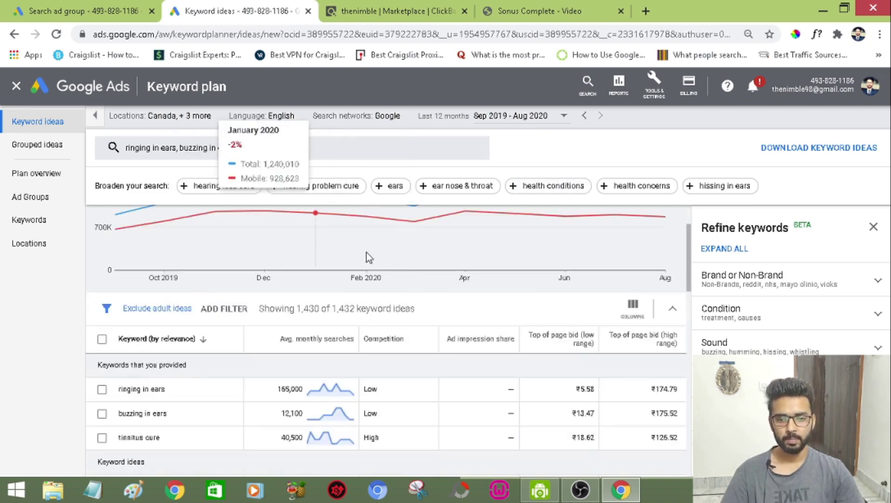
scroll(410, 364, down, 2)
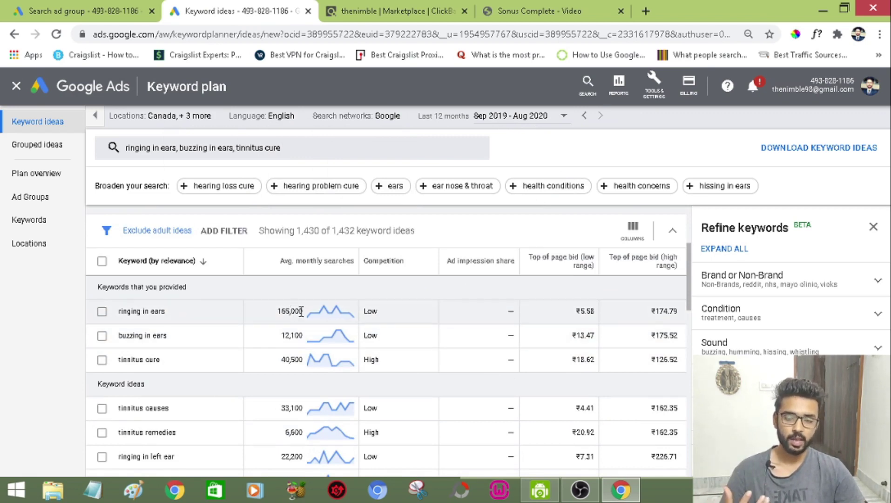
mouse_move(311, 319)
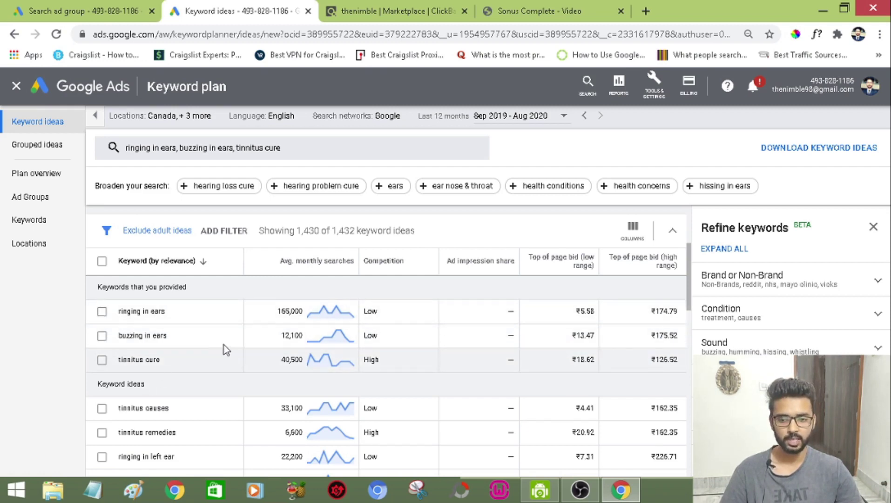
scroll(224, 346, down, 2)
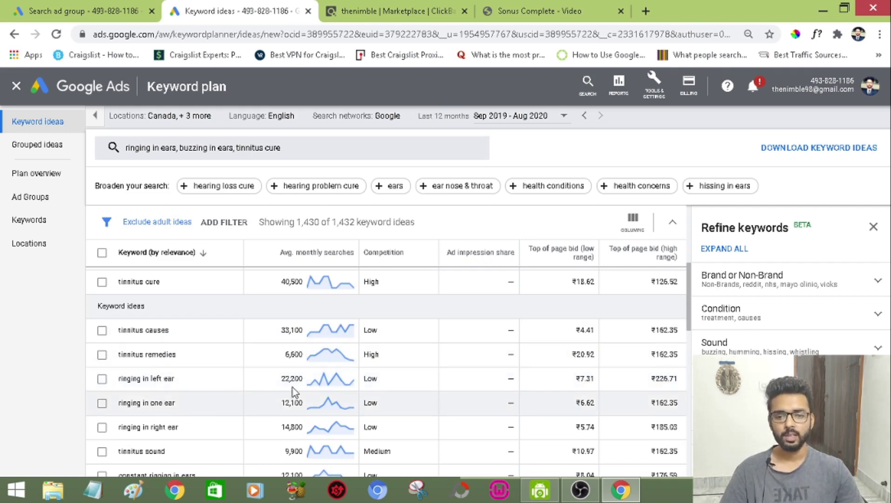
scroll(293, 393, up, 5)
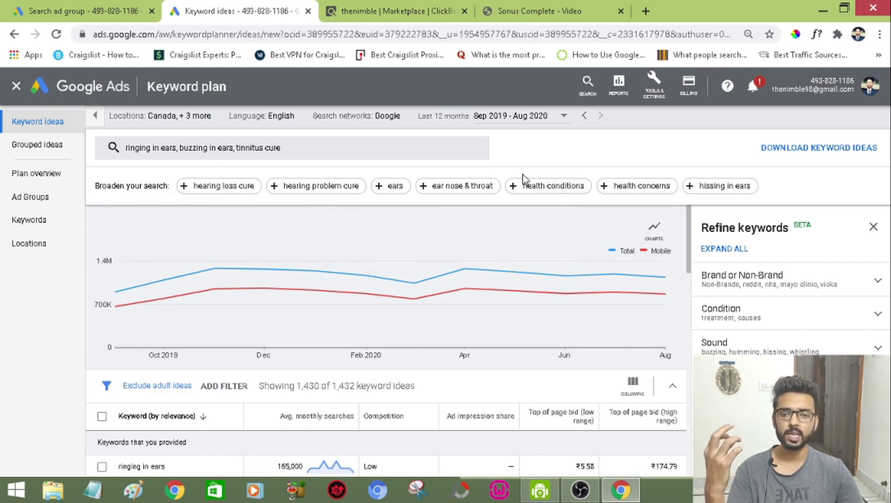
- View the grouped keyword ideas and expand the Noise Tinnitus group to examine its keywords
click(41, 148)
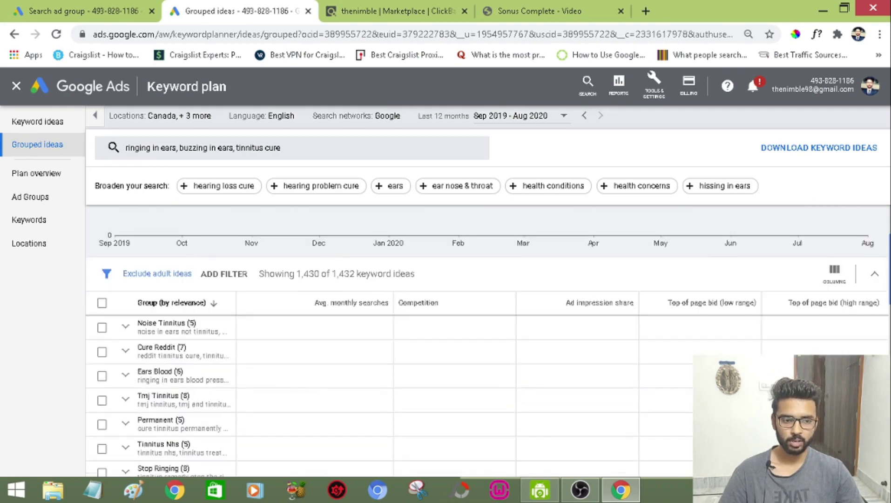
scroll(487, 368, down, 2)
scroll(466, 349, up, 2)
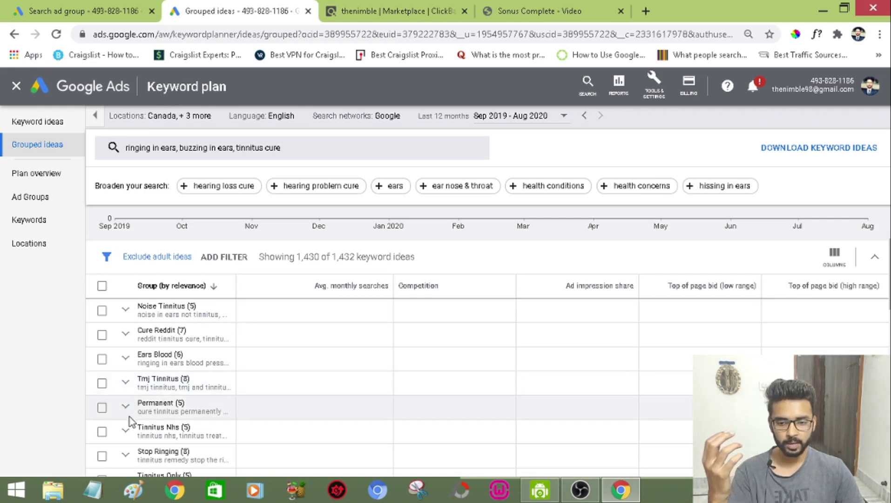
click(125, 314)
scroll(196, 348, down, 2)
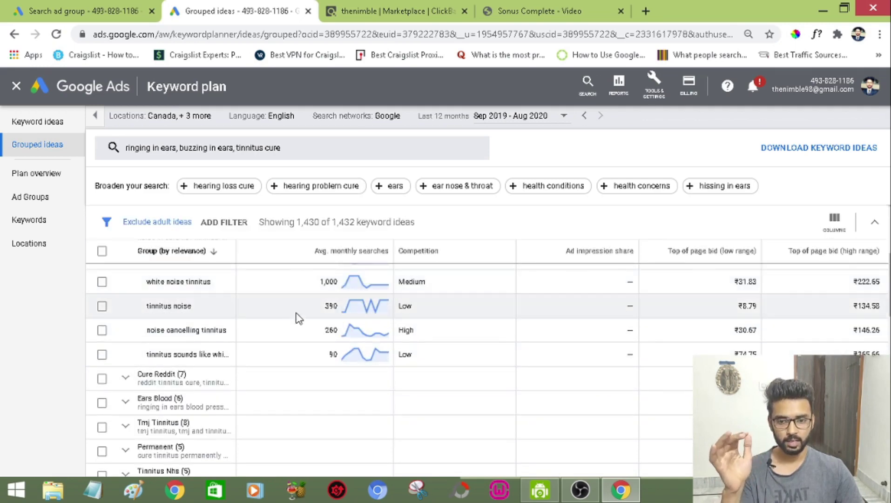
- Examine the keyword groups listed below the expanded Noise Tinnitus group
scroll(235, 386, up, 2)
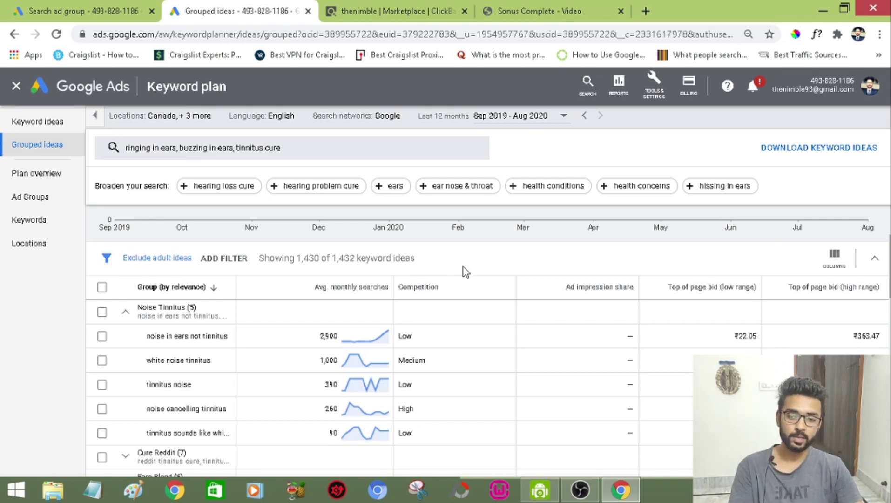
scroll(463, 268, down, 2)
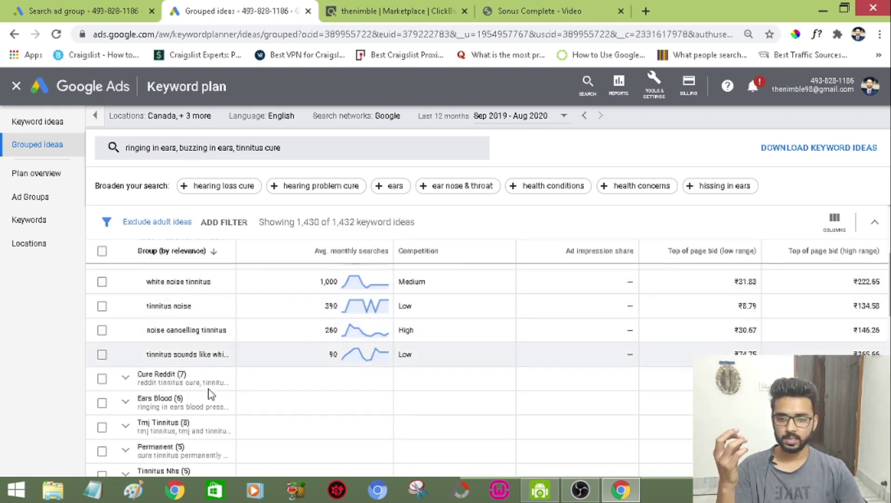
scroll(201, 372, up, 2)
scroll(218, 370, down, 6)
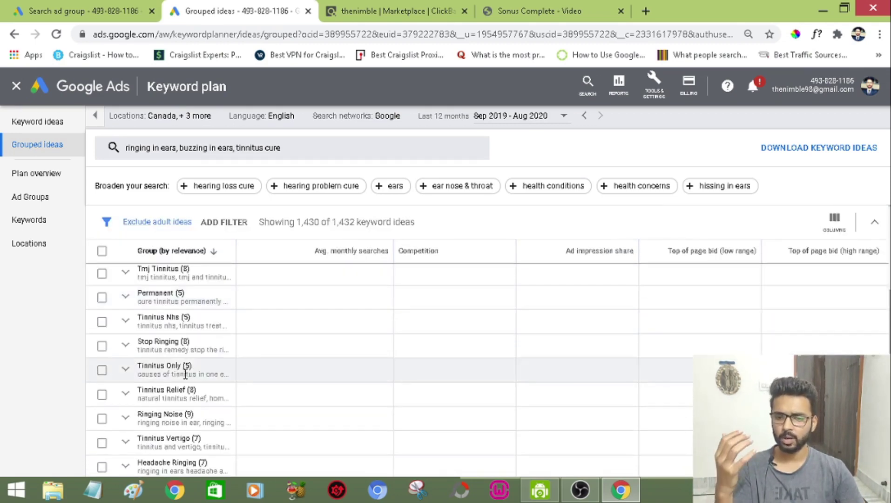
scroll(158, 375, up, 4)
scroll(159, 375, up, 2)
- Select all five keywords in the Noise Tinnitus group and clear the selection again
click(102, 340)
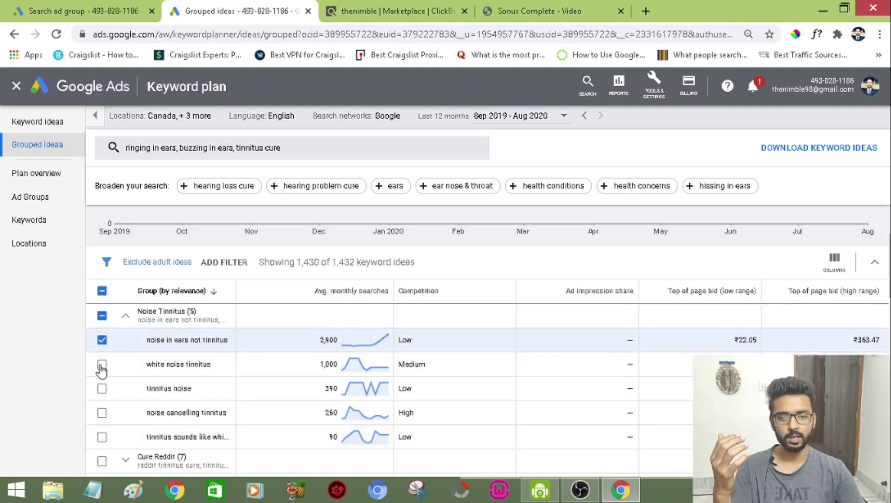
click(102, 364)
click(102, 388)
click(101, 413)
click(102, 436)
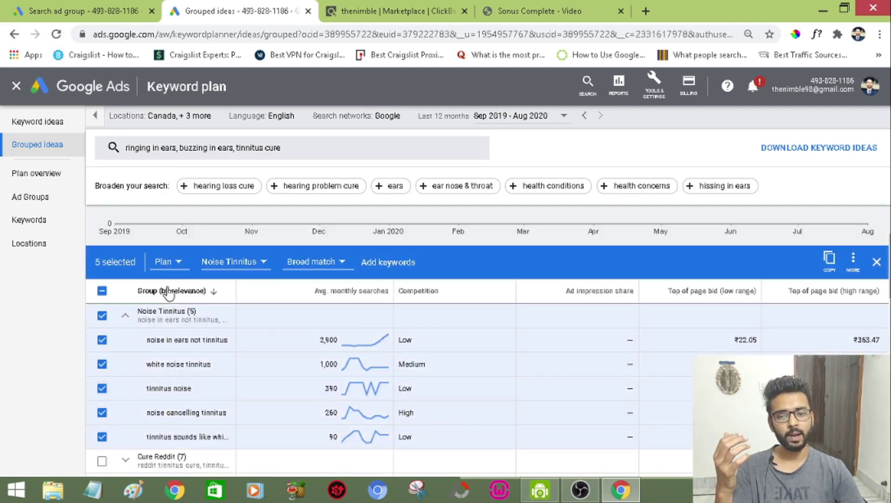
click(102, 292)
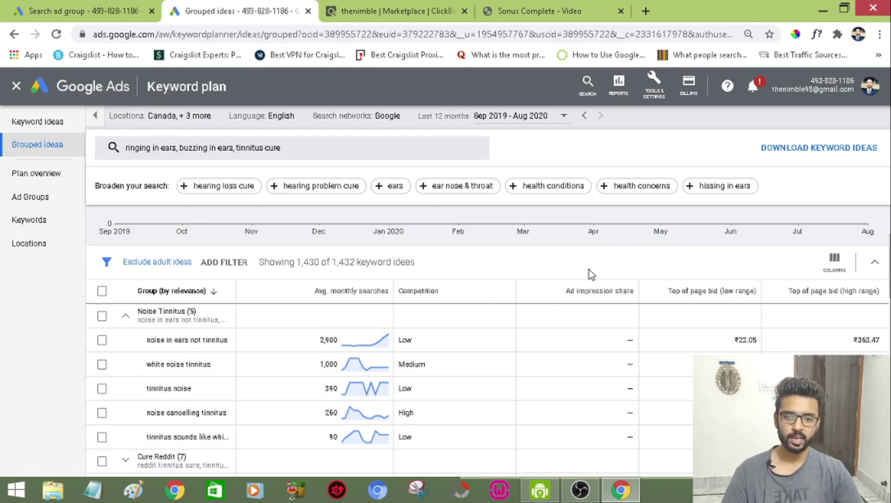
- Look over the remaining groups, return to the ungrouped keyword ideas and examine the provided keywords and related ideas
scroll(334, 406, down, 2)
scroll(279, 408, down, 2)
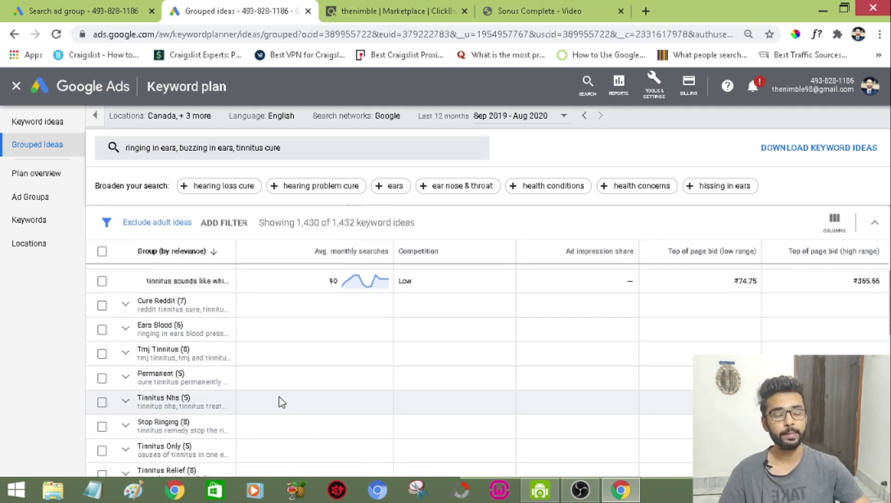
scroll(517, 228, up, 3)
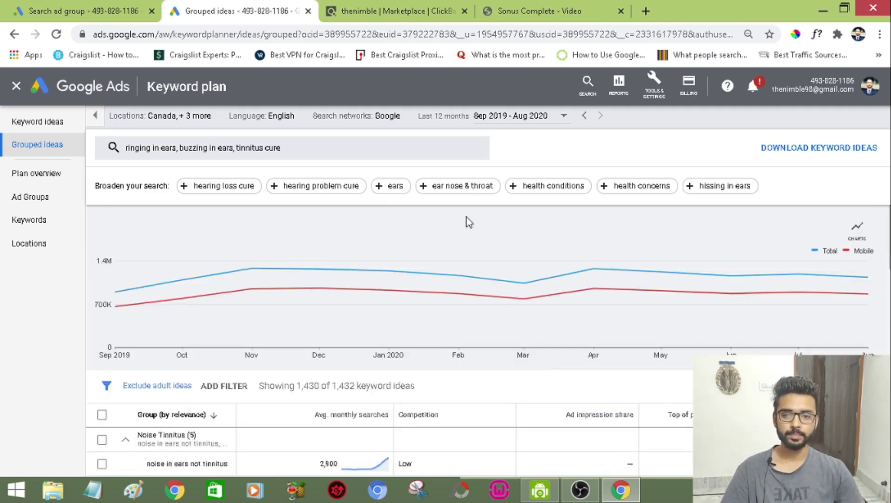
click(65, 126)
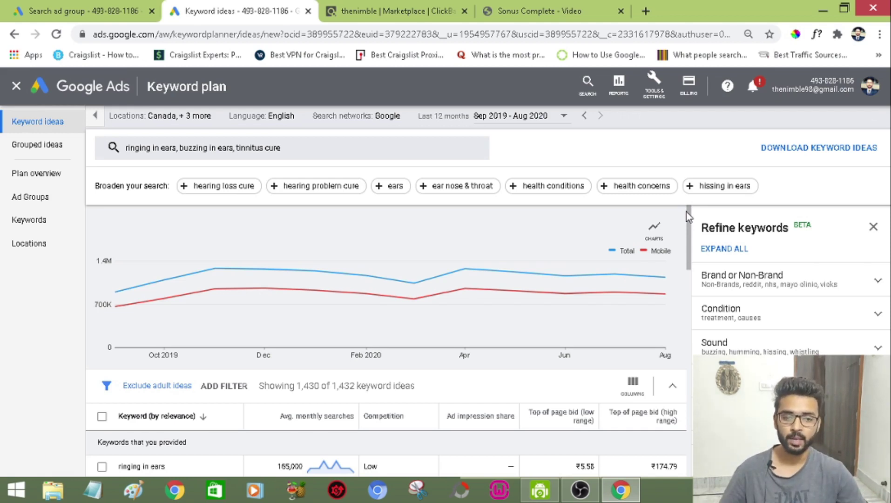
drag(689, 212, 702, 276)
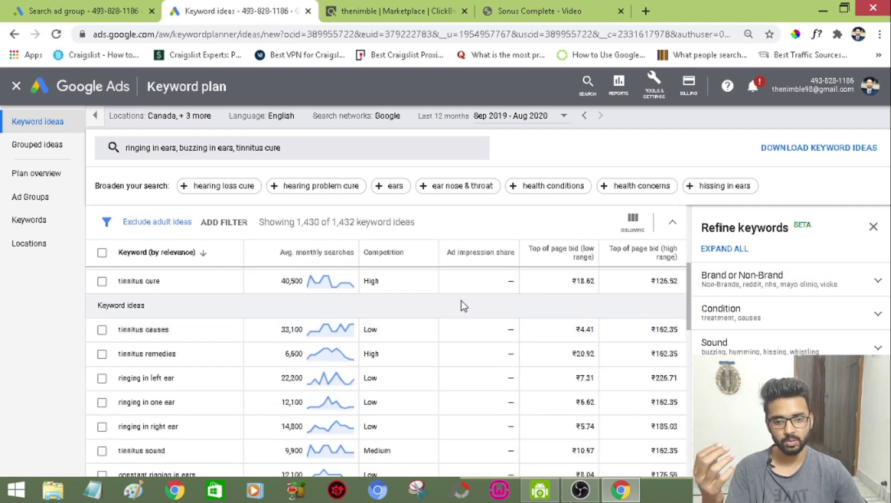
drag(691, 284, 698, 260)
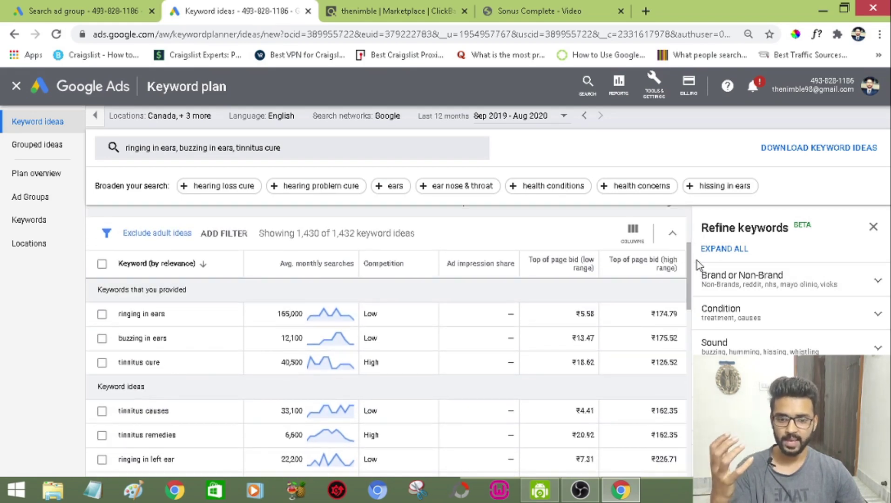
- Select the provided keywords ringing in ears, buzzing in ears and tinnitus cure, and deselect all three again
click(102, 315)
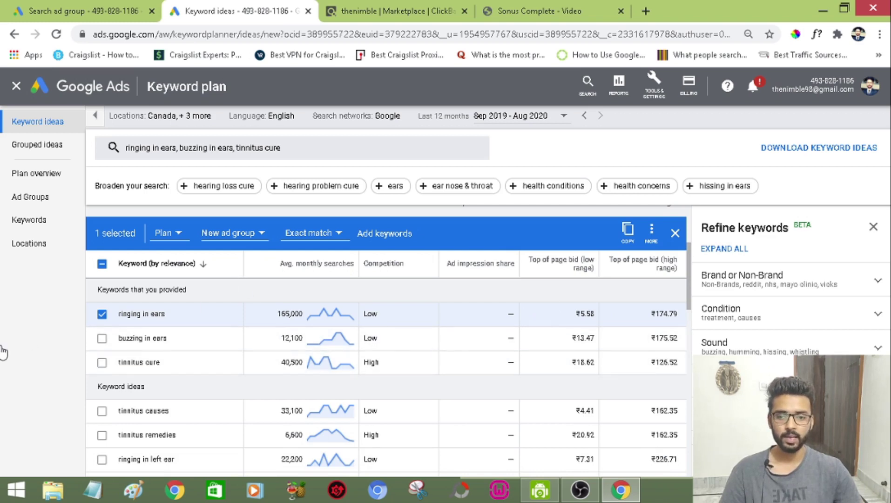
click(102, 340)
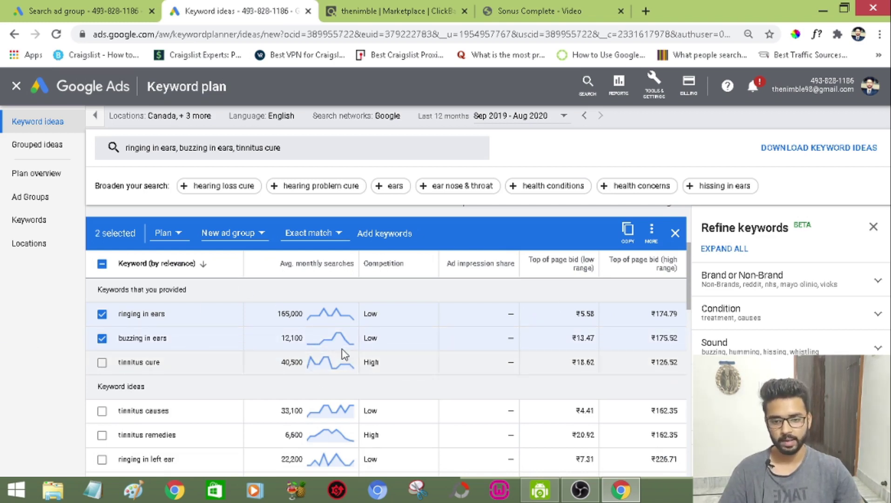
click(102, 362)
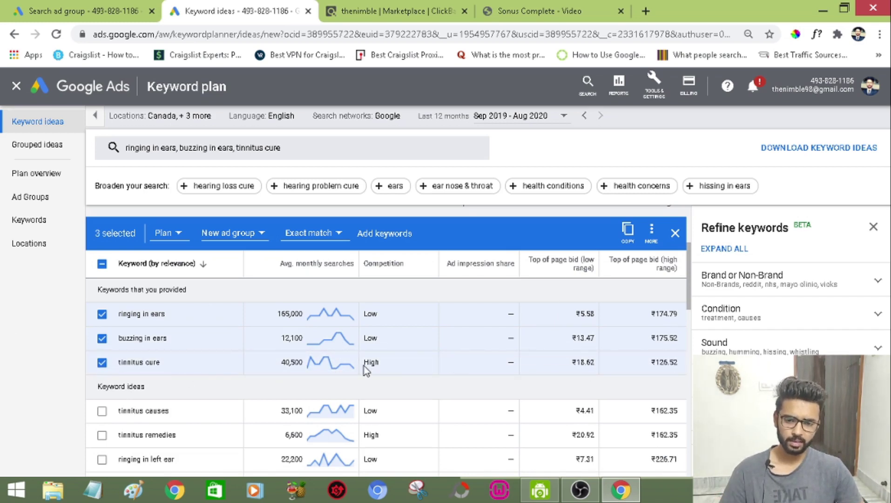
scroll(372, 388, down, 2)
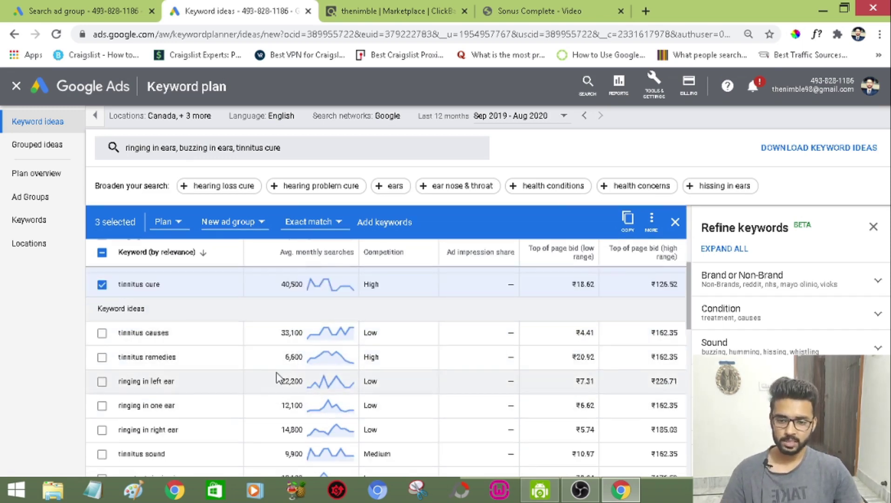
scroll(290, 377, up, 2)
click(101, 315)
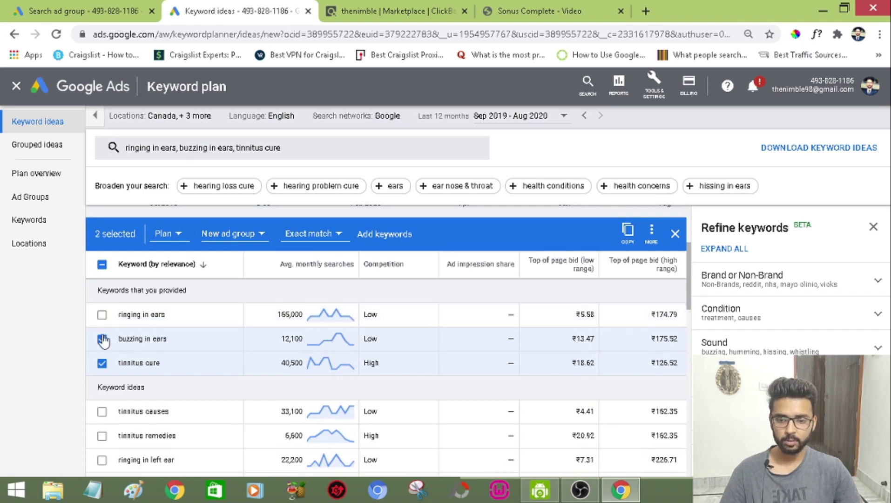
click(101, 339)
click(102, 363)
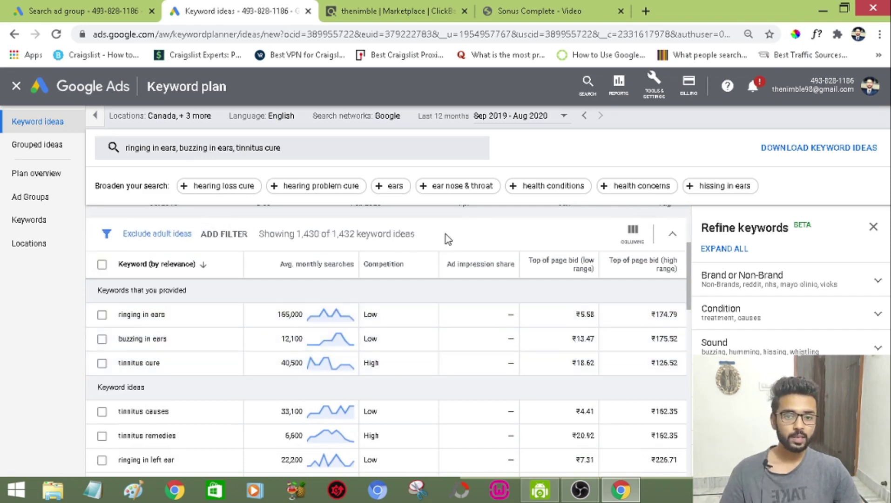
- Filter the keyword ideas to those whose text contains "ringing in ears", using text match
click(230, 237)
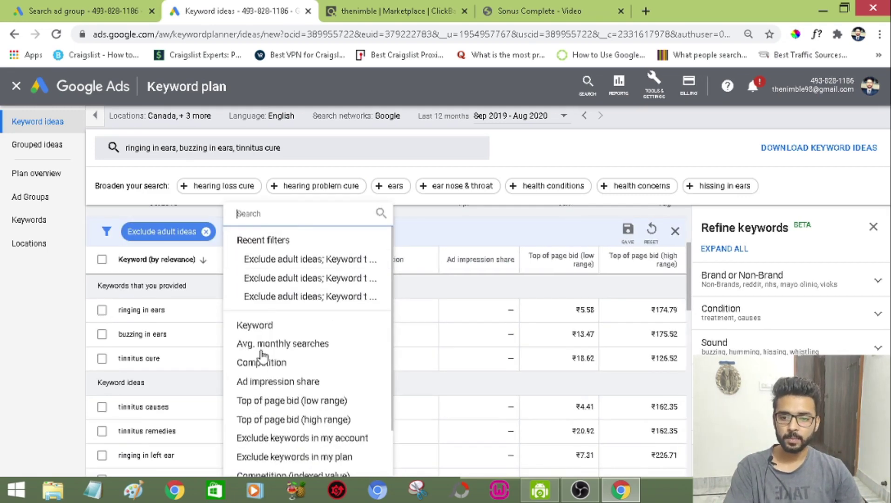
click(274, 326)
text(ri)
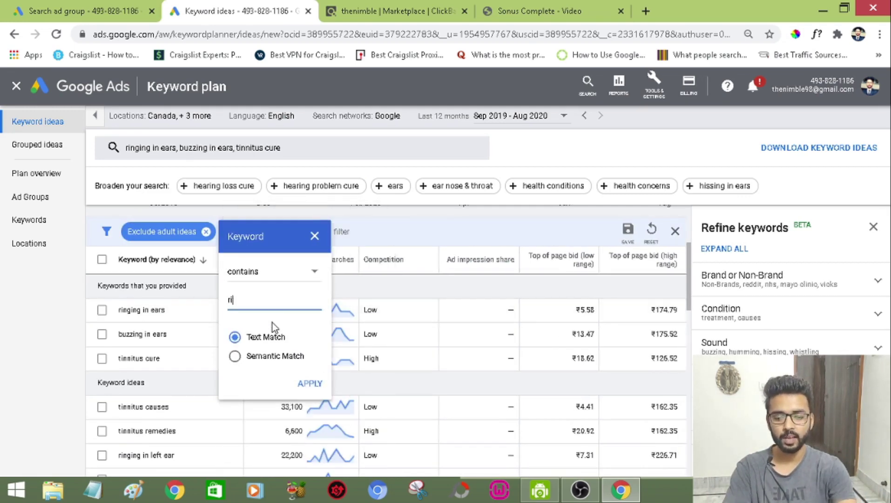
text(nging in)
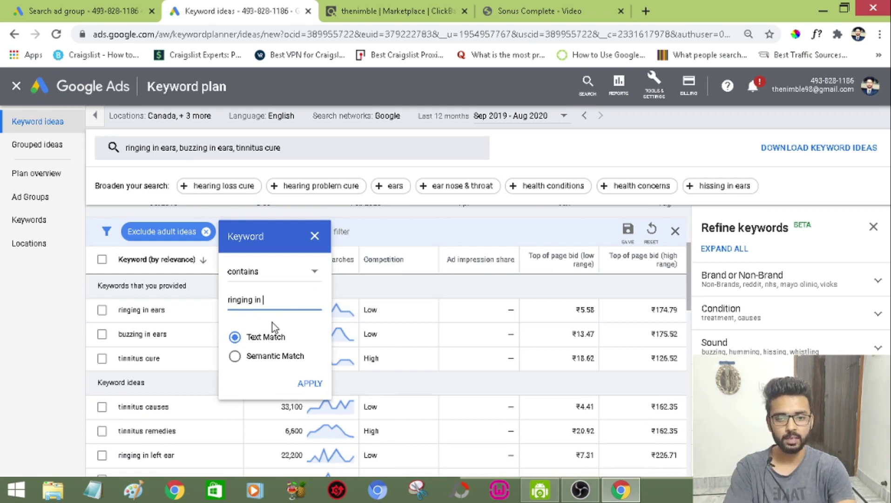
text( ears)
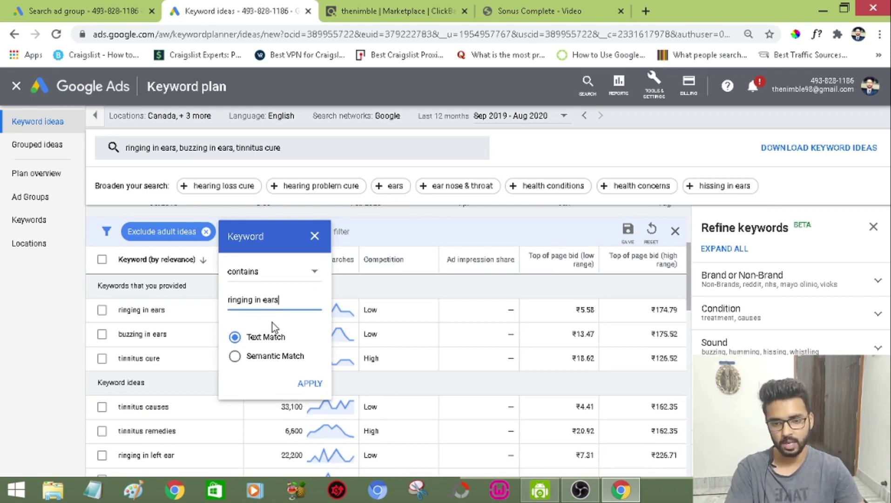
click(310, 385)
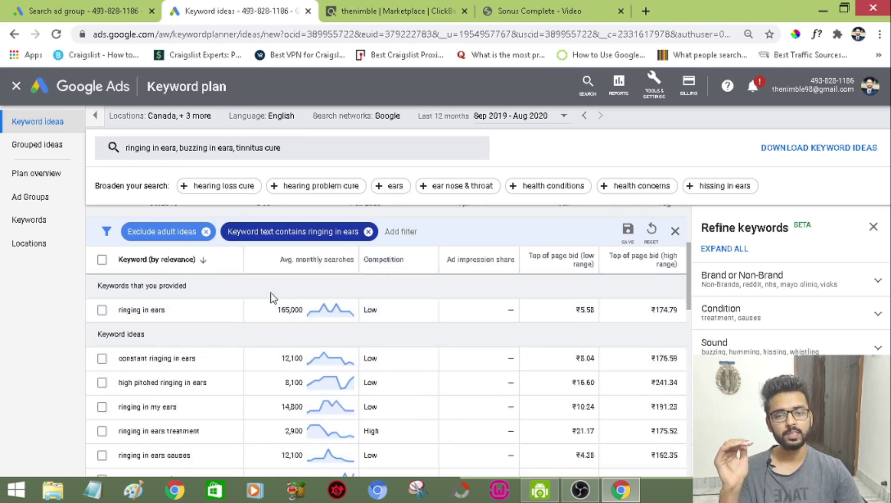
- Sort the filtered ideas by highest average monthly searches and select the first six, from ringing in ears through random ringing in ears
click(299, 266)
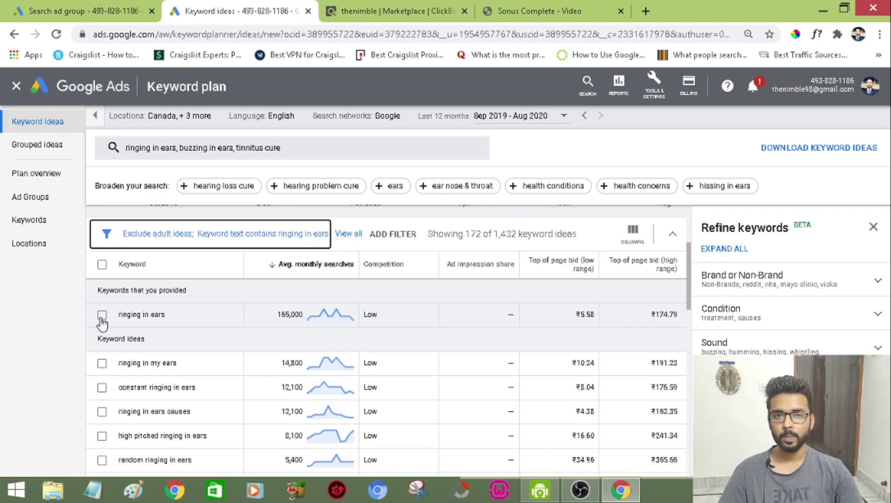
click(70, 334)
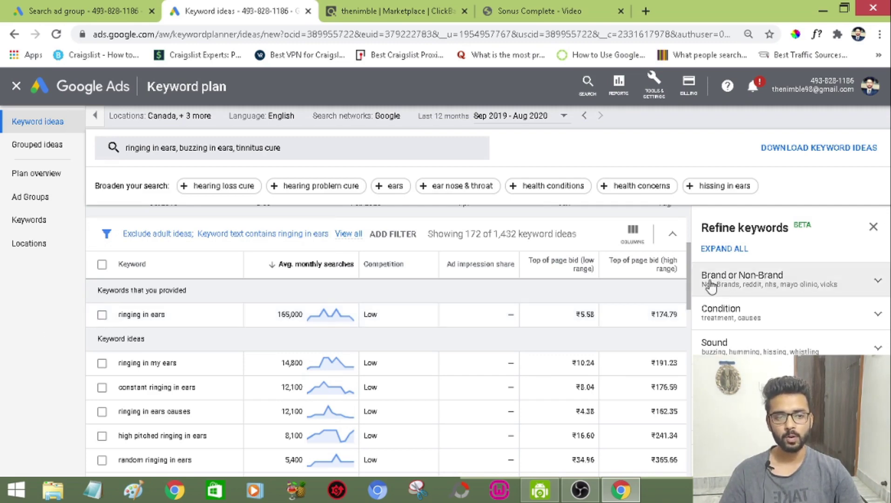
scroll(690, 261, down, 1)
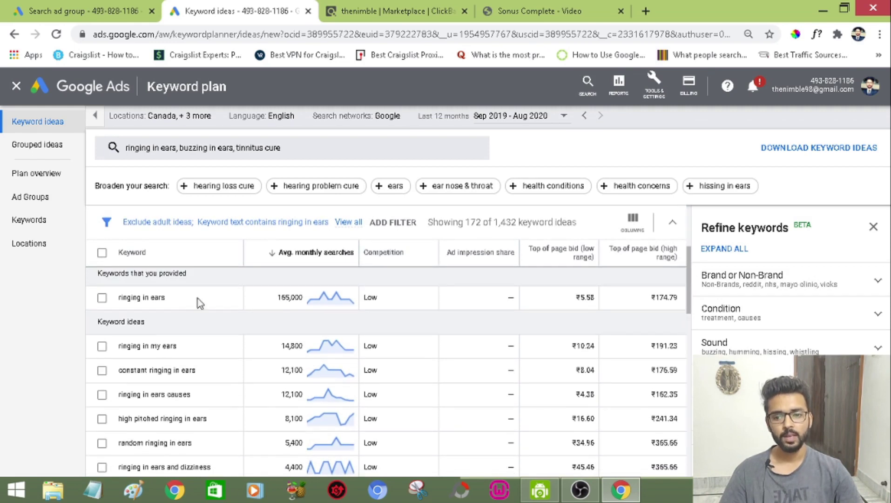
click(102, 297)
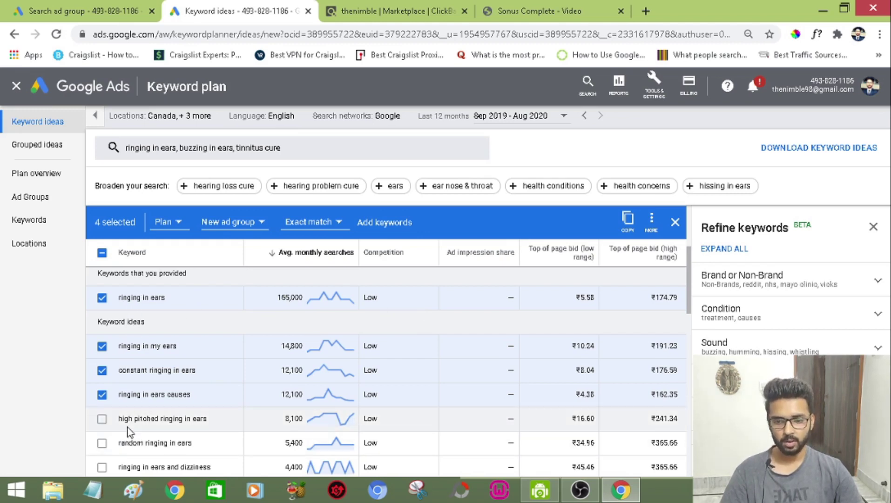
click(102, 419)
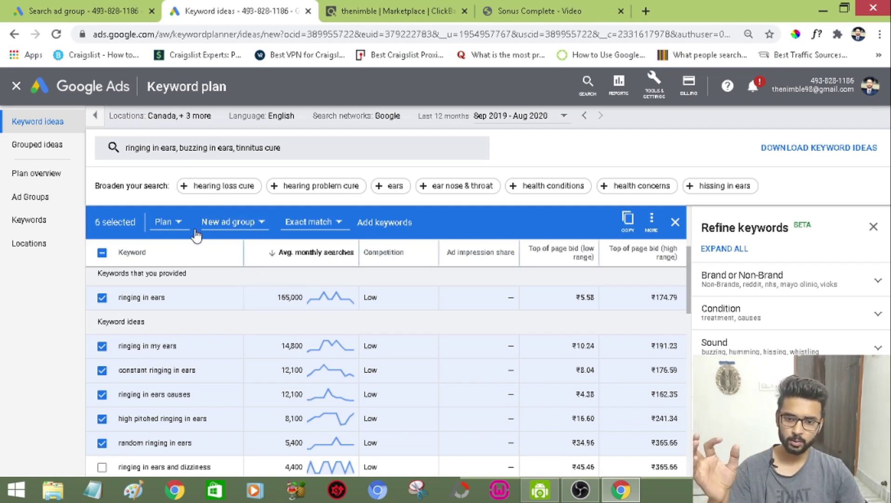
- Keep the plan as the destination for the selected keywords and create a new ad group named "ringing in ears"
click(170, 231)
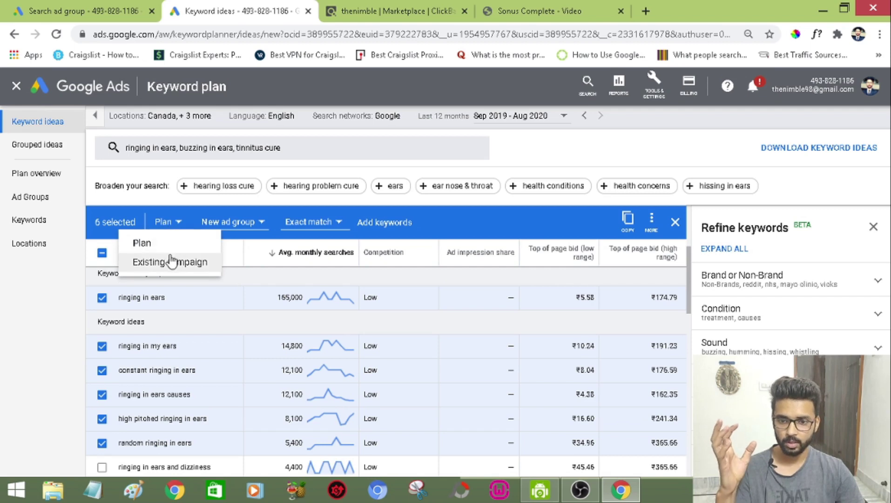
click(172, 251)
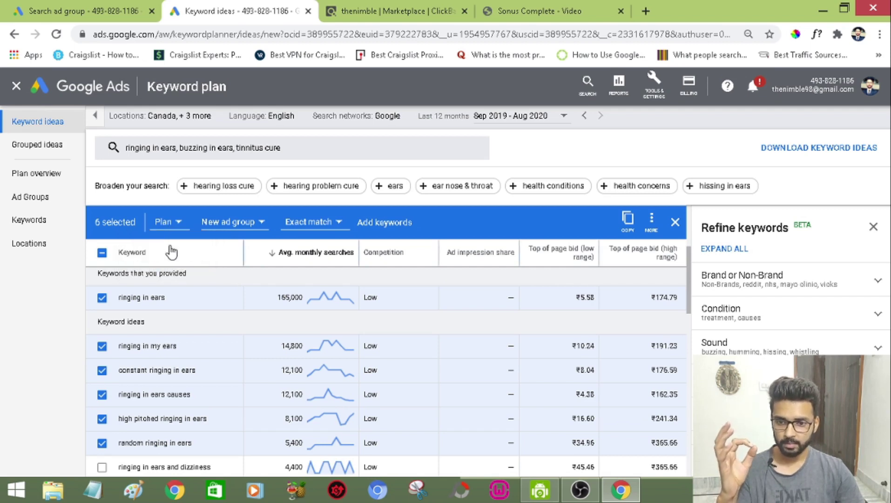
click(234, 226)
text(ri)
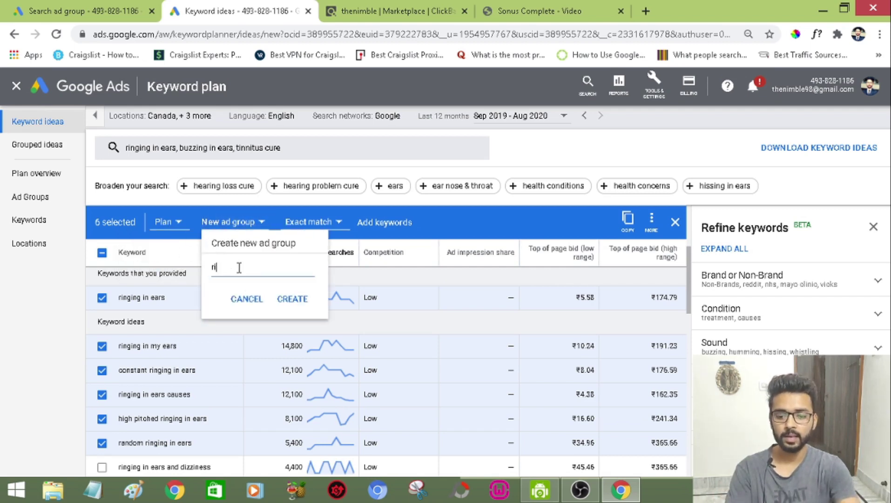
text(nging in ear)
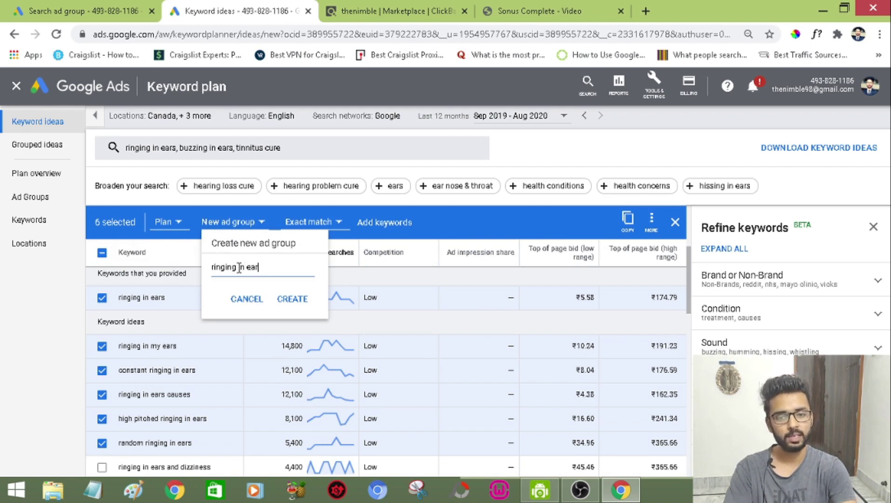
text(s)
click(289, 300)
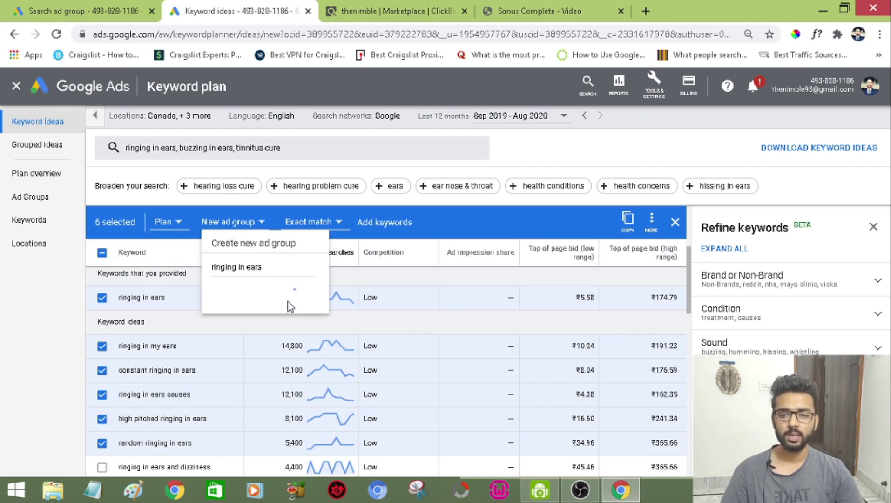
click(256, 272)
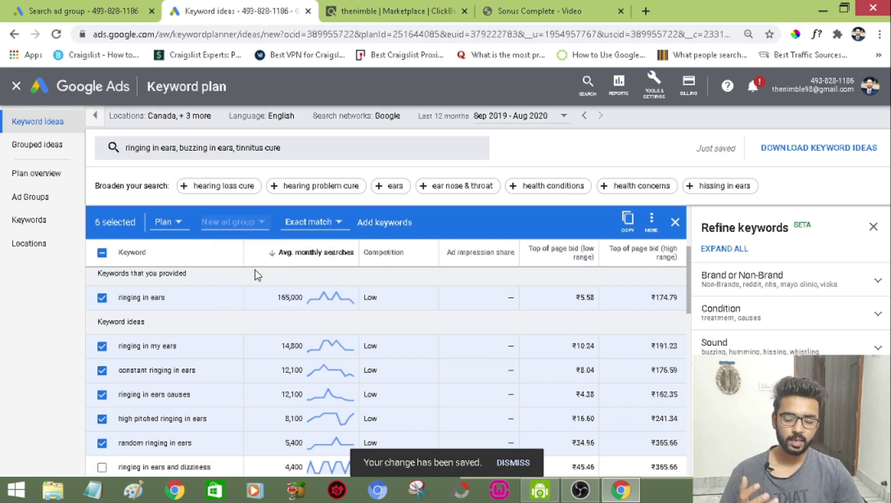
- Add the six selected keywords to the plan's "ringing in ears" ad group as exact match
click(322, 223)
click(306, 281)
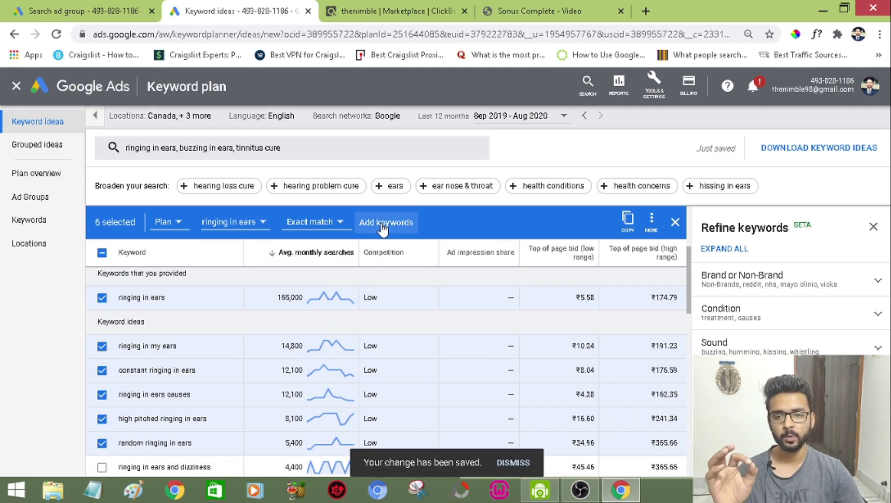
click(318, 225)
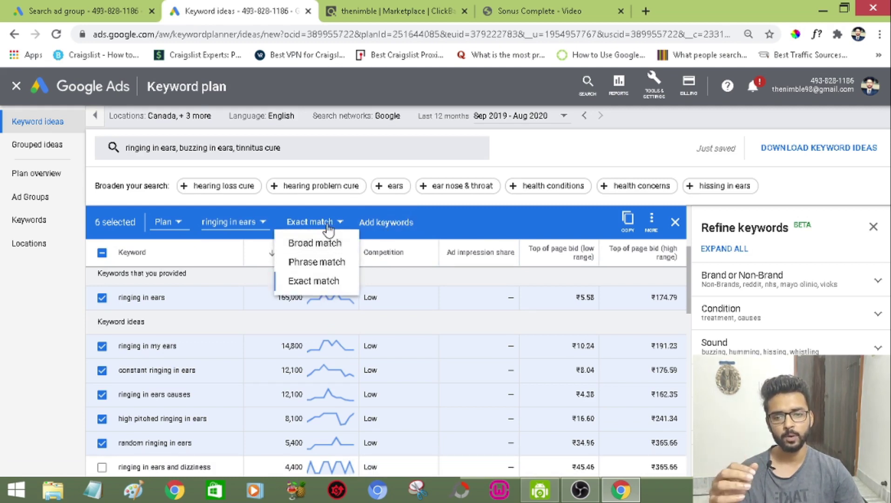
click(324, 228)
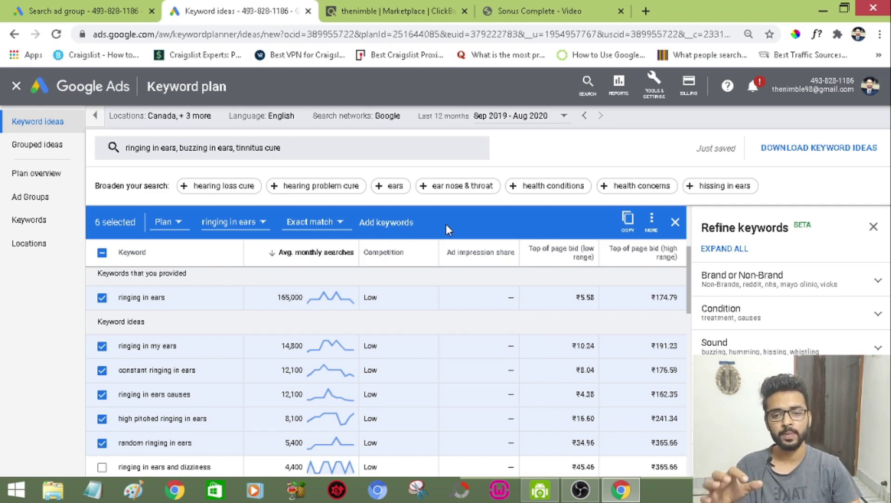
click(390, 228)
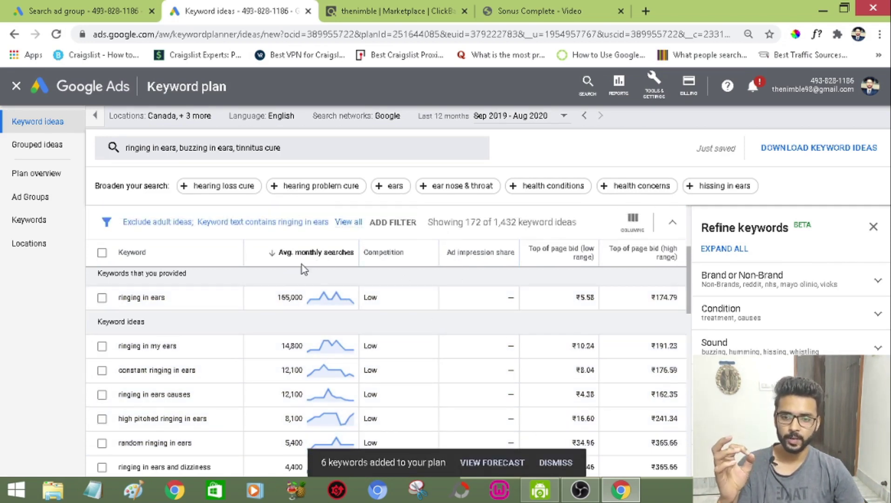
- Change the keyword text filter to contain "tinnitus", using text match
click(324, 223)
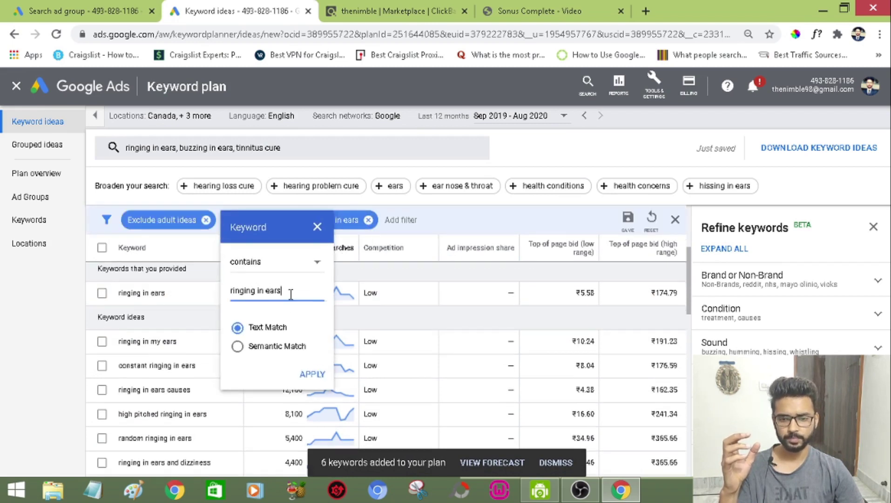
triple_click(288, 292)
text(tinnitus)
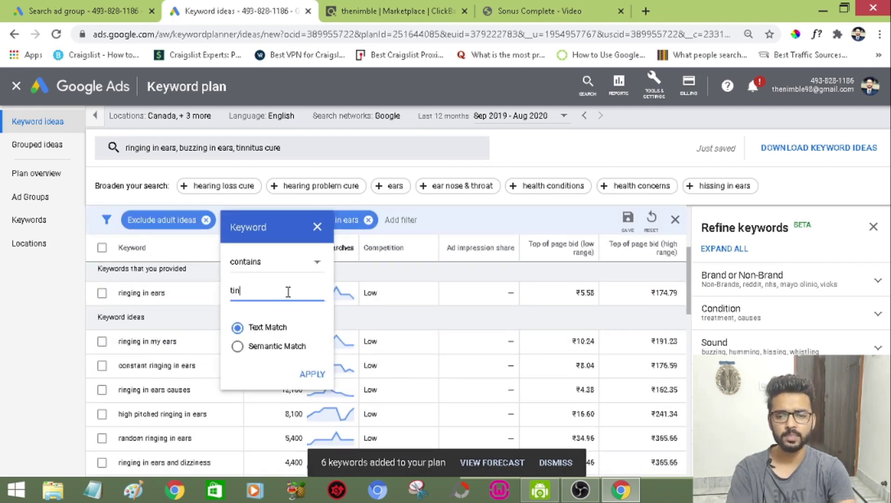
click(312, 374)
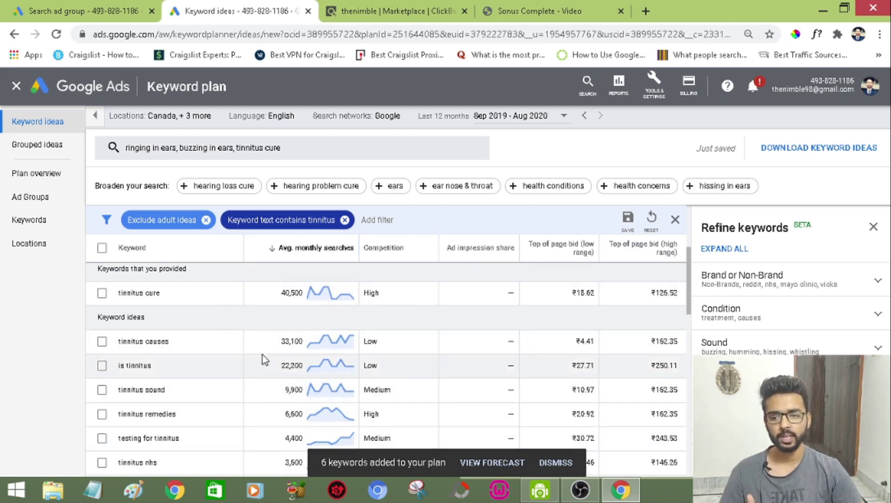
- Select the keywords tinnitus cure, tinnitus causes, tinnitus sound, tinnitus remedies and tinnitus cure 2020
click(102, 295)
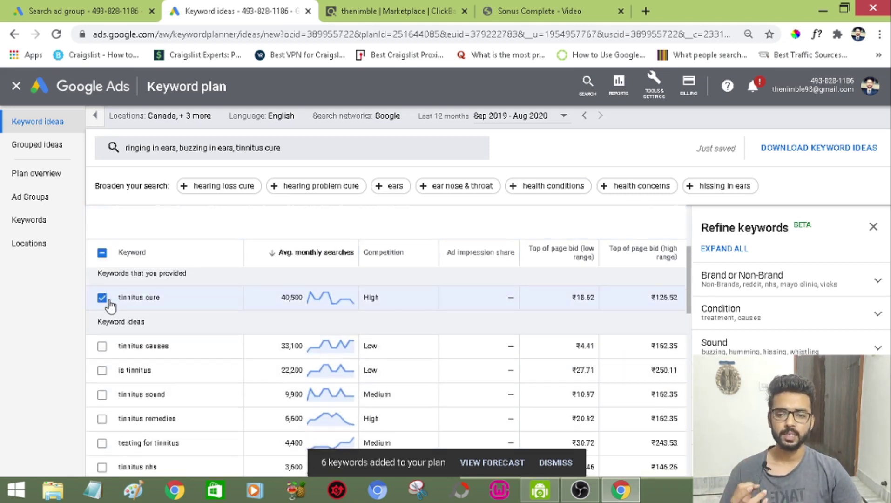
click(102, 395)
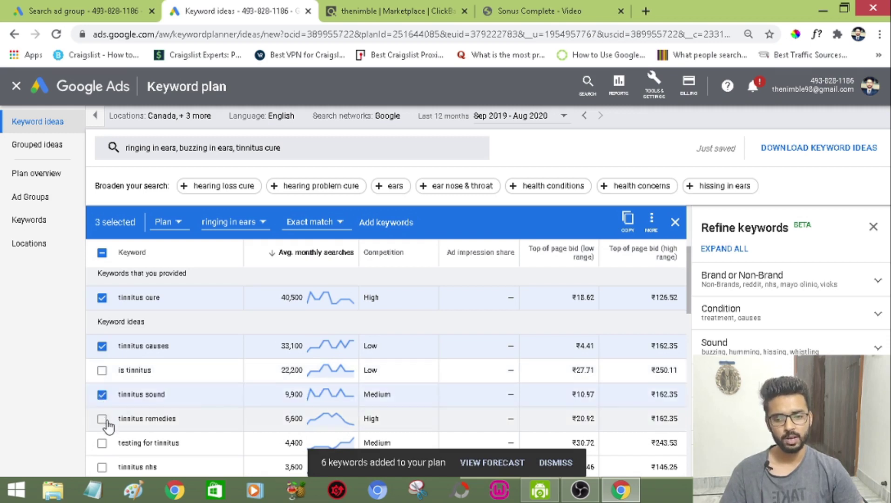
click(102, 419)
scroll(103, 447, down, 2)
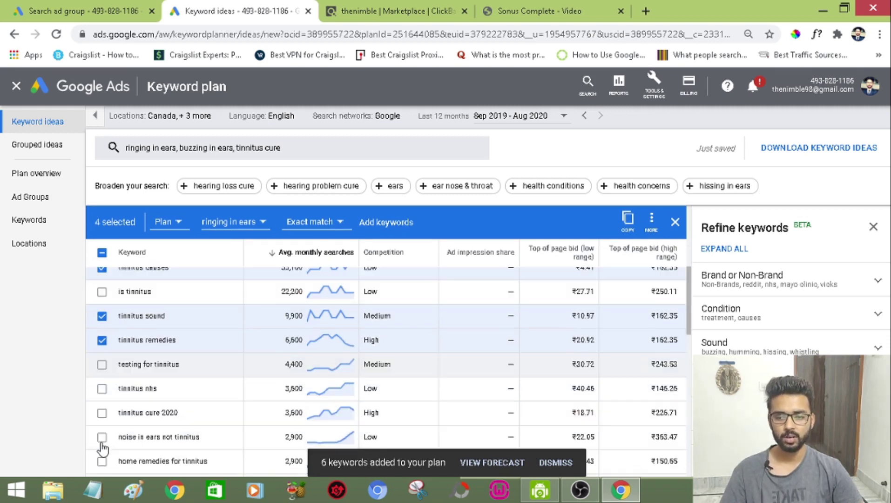
click(102, 413)
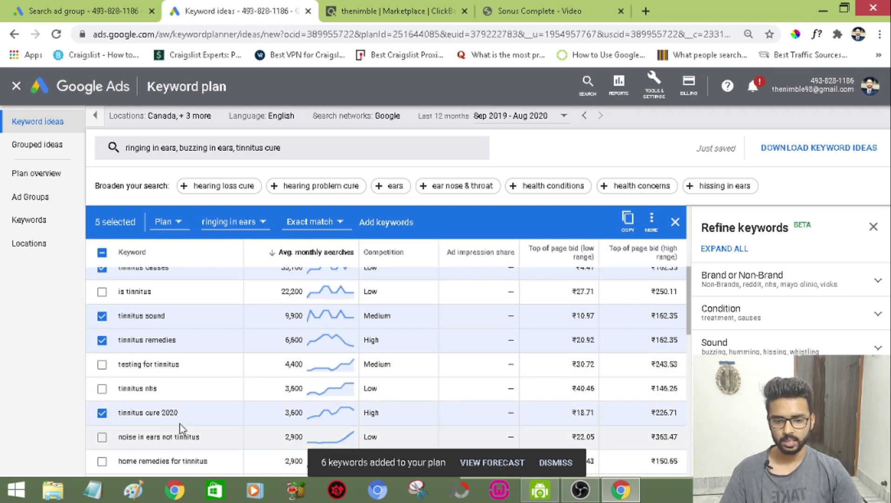
- Create a new ad group named "tinnitus" and add the selected keywords to it as exact match
scroll(373, 361, up, 2)
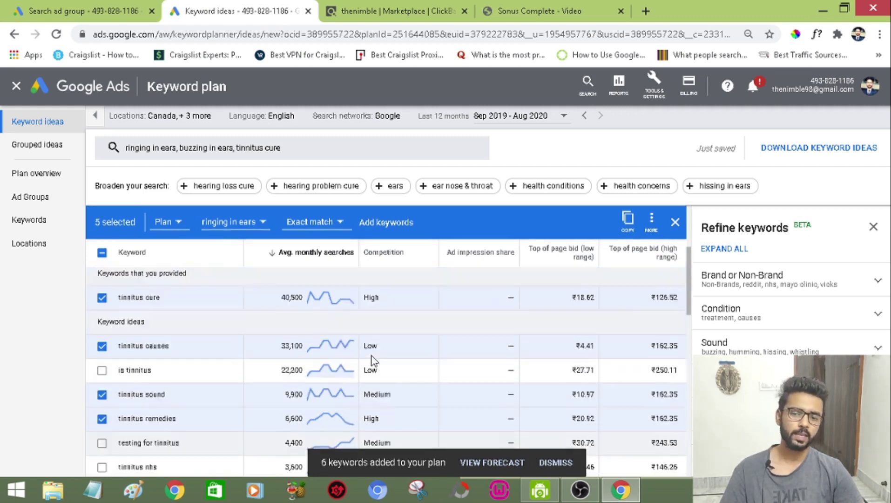
scroll(373, 360, up, 2)
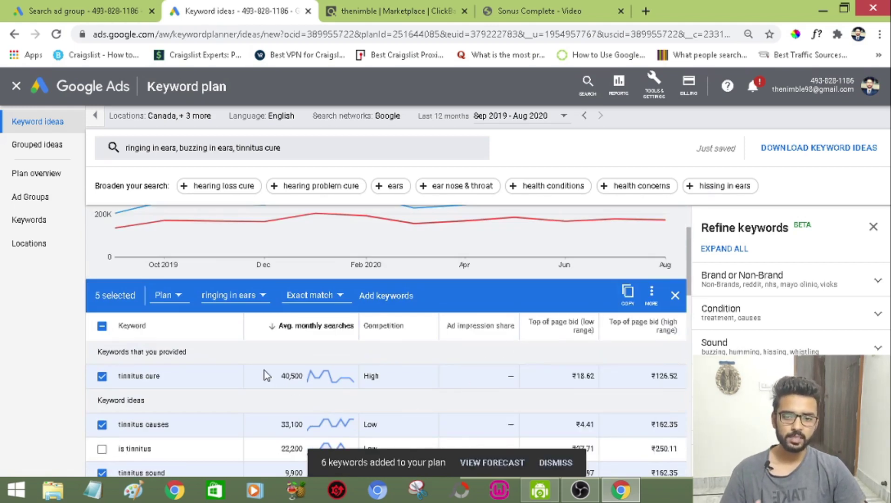
click(249, 298)
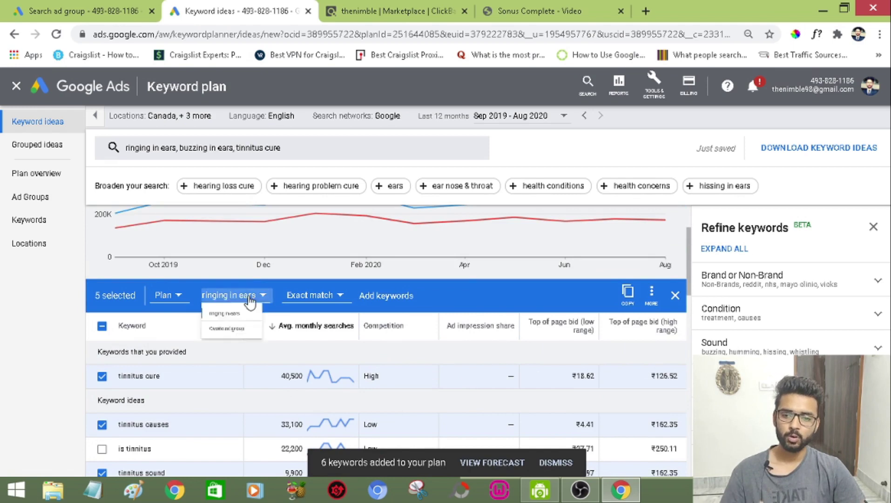
click(254, 355)
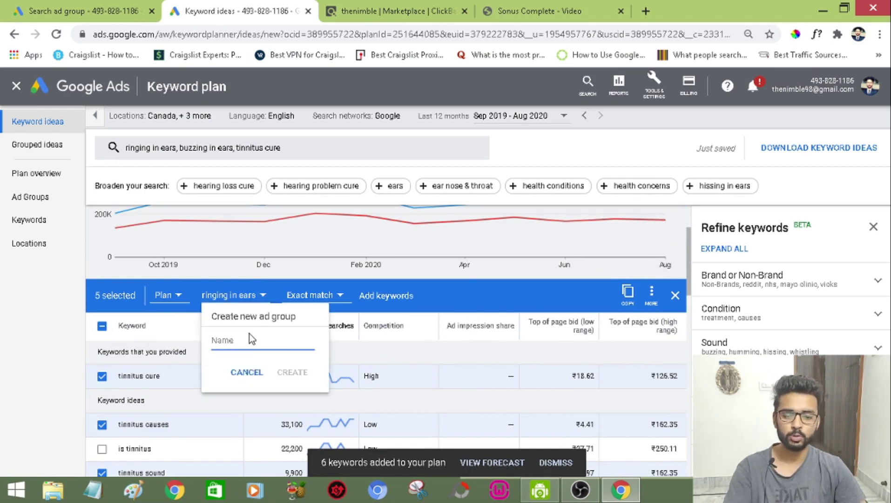
text(tinnitus)
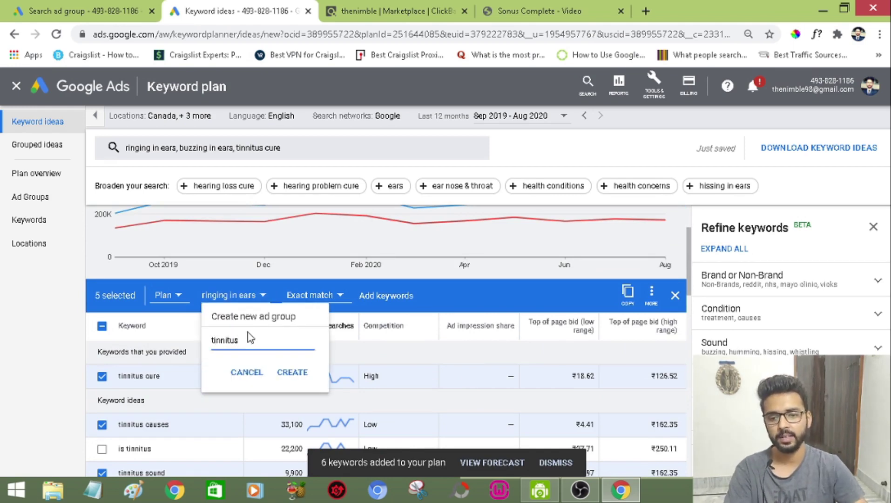
click(294, 373)
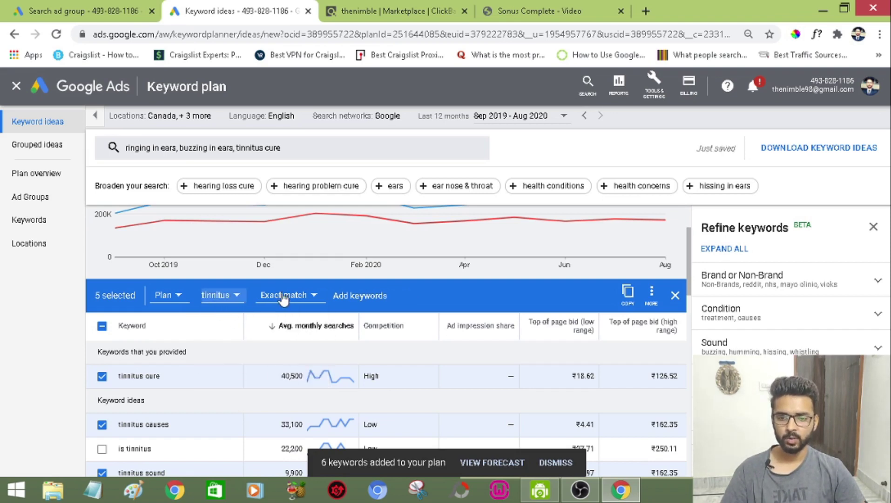
click(379, 302)
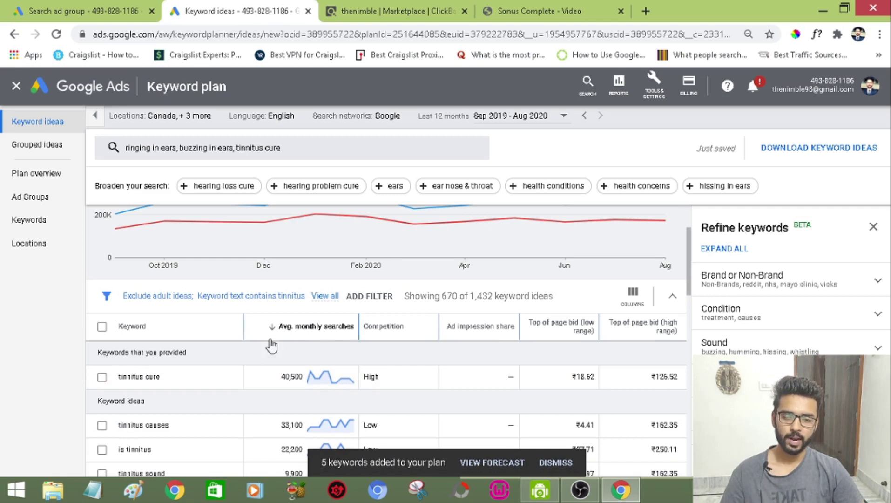
- Change the keyword text filter to contain "buzzing in ears", using text match
click(229, 296)
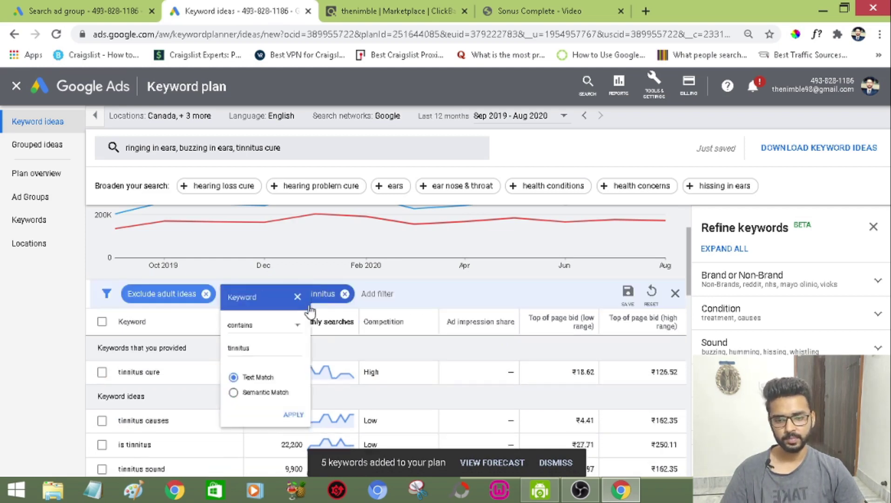
double_click(278, 364)
text(buzzi)
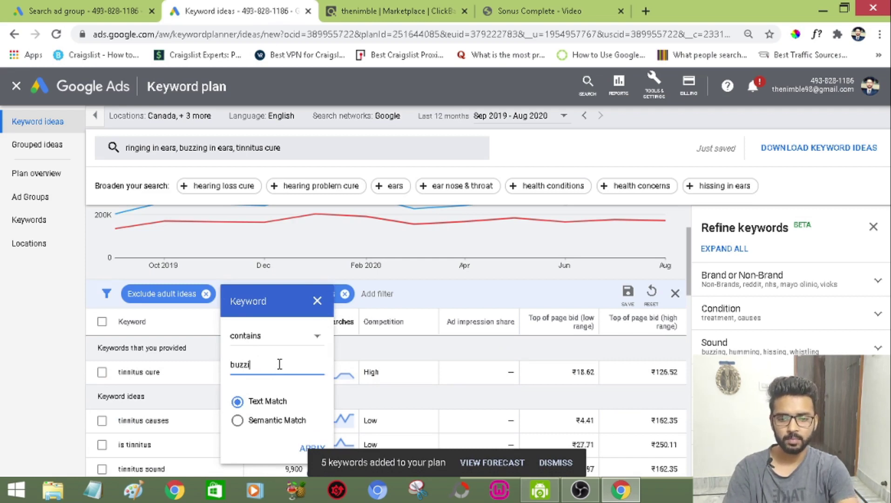
text(ng in ears)
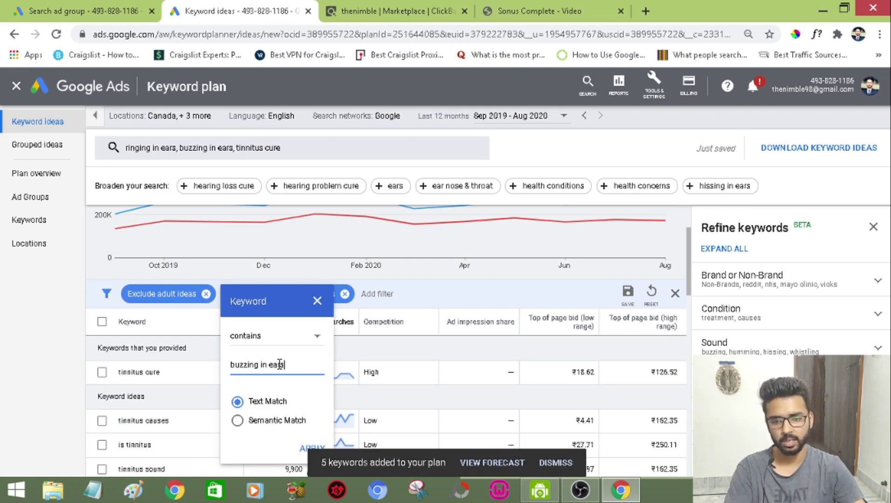
click(311, 448)
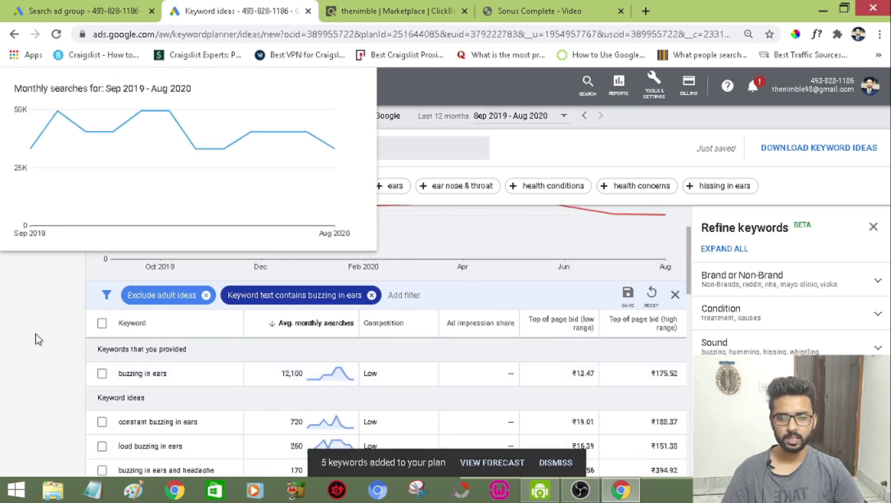
- Select the first five filtered keywords, from buzzing in ears through buzzing in your ears
scroll(38, 339, down, 3)
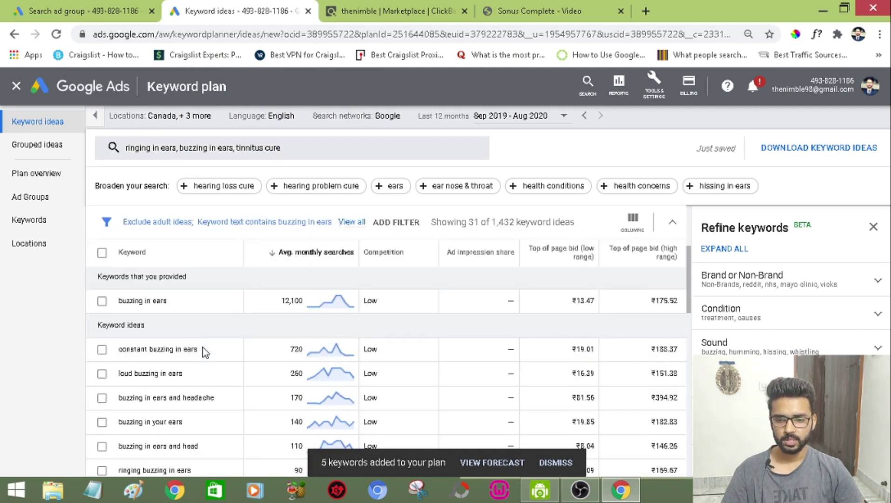
click(101, 301)
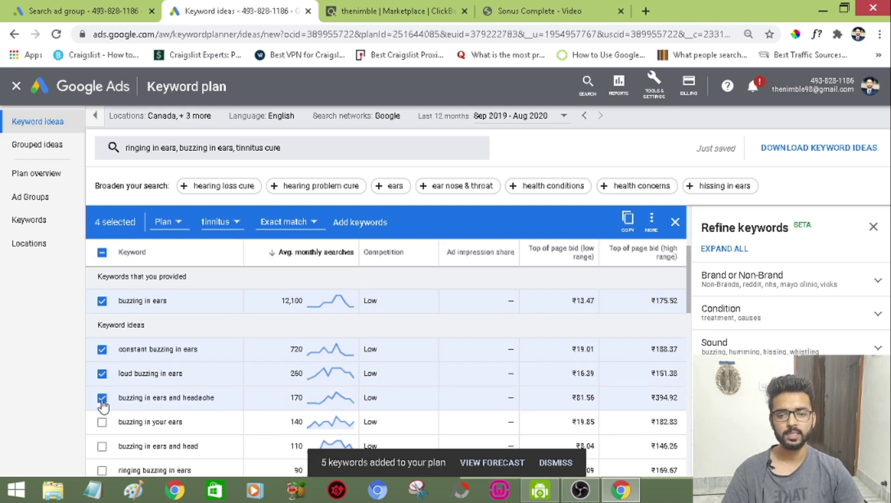
click(101, 424)
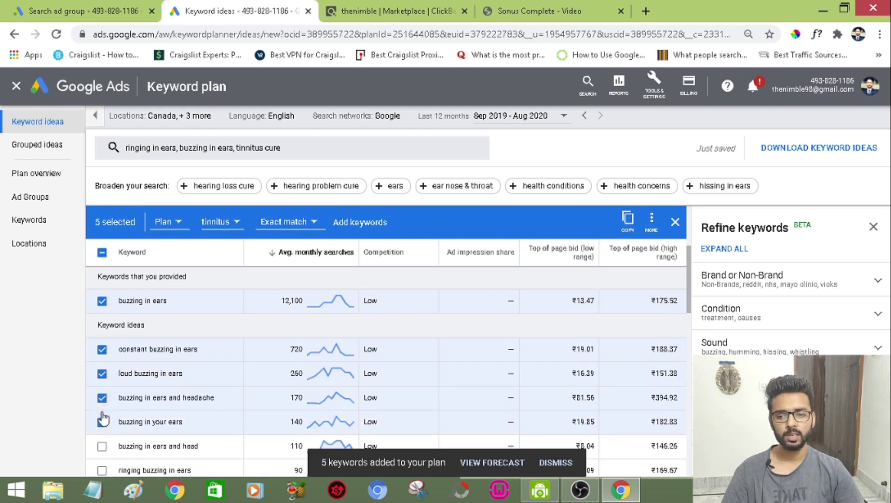
- Create a new ad group named "buzzing in ears" and add the selected keywords to it as exact match
click(223, 226)
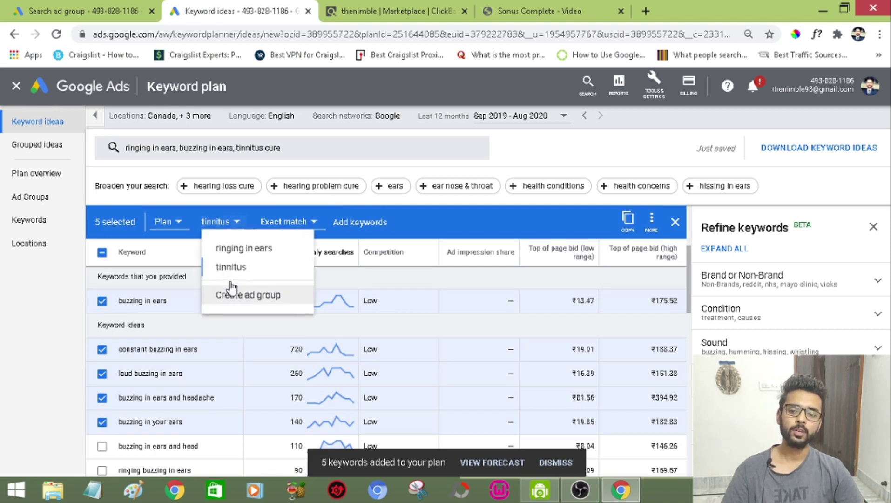
click(232, 293)
text(buzzing in)
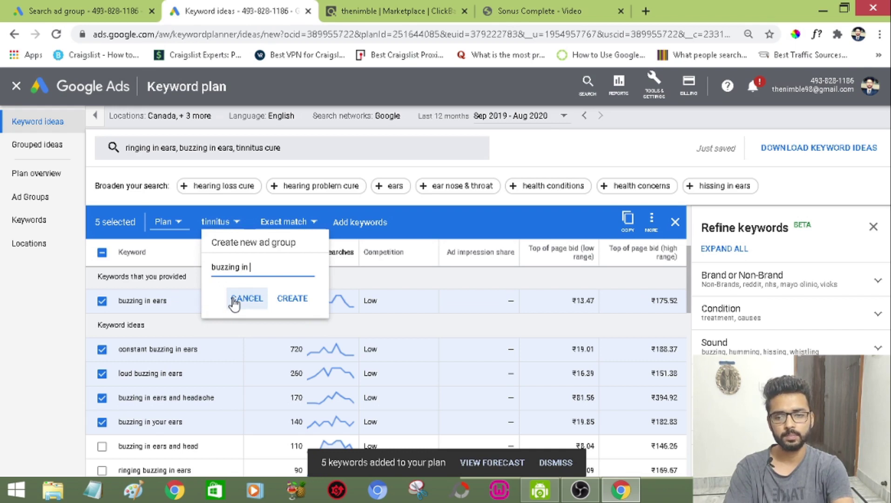
text( ears)
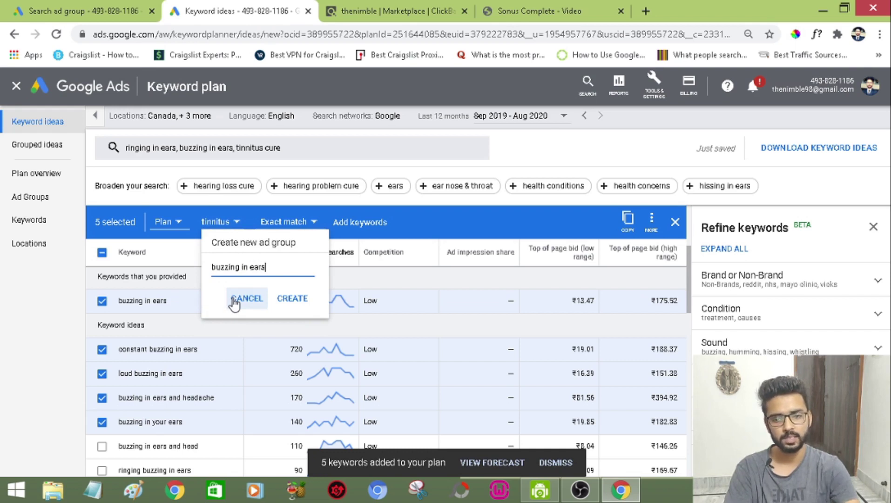
click(291, 298)
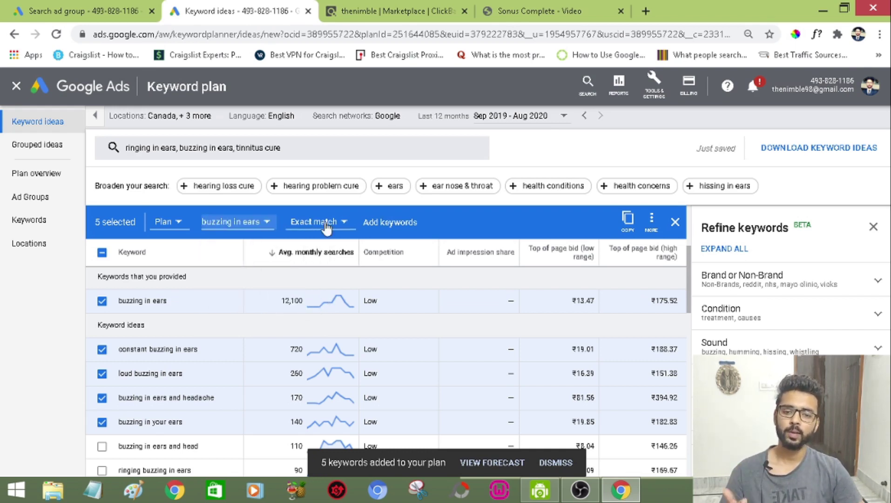
click(382, 230)
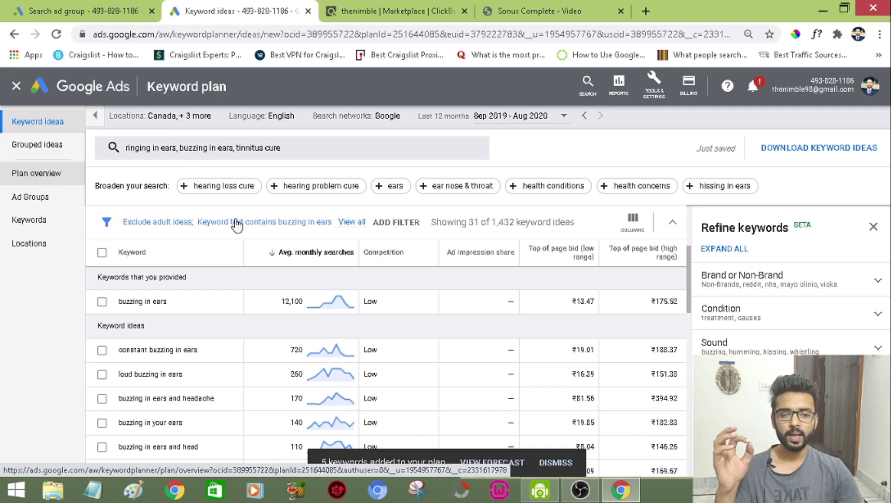
click(556, 465)
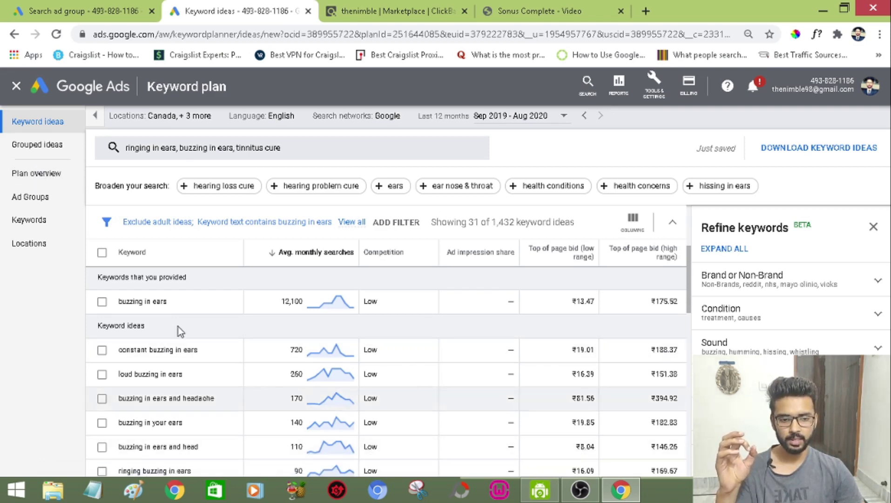
- Open the plan overview and set the forecast period to 13 October – 13 November 2020
click(35, 177)
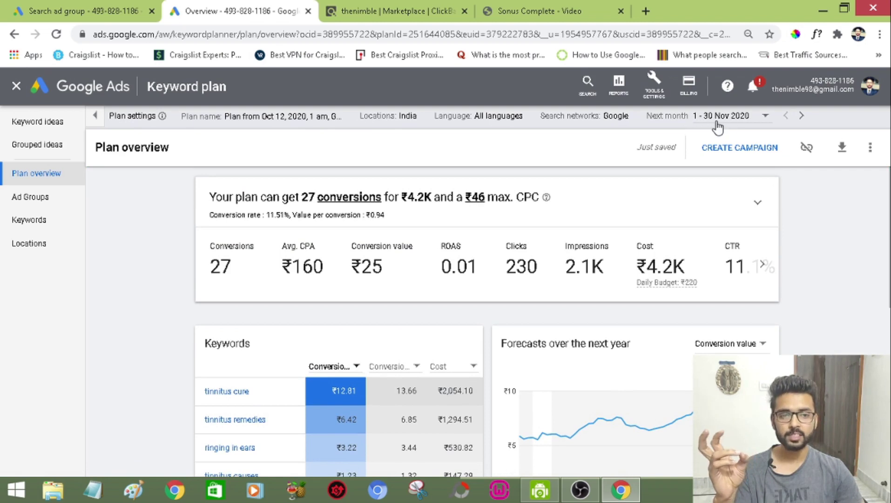
click(715, 122)
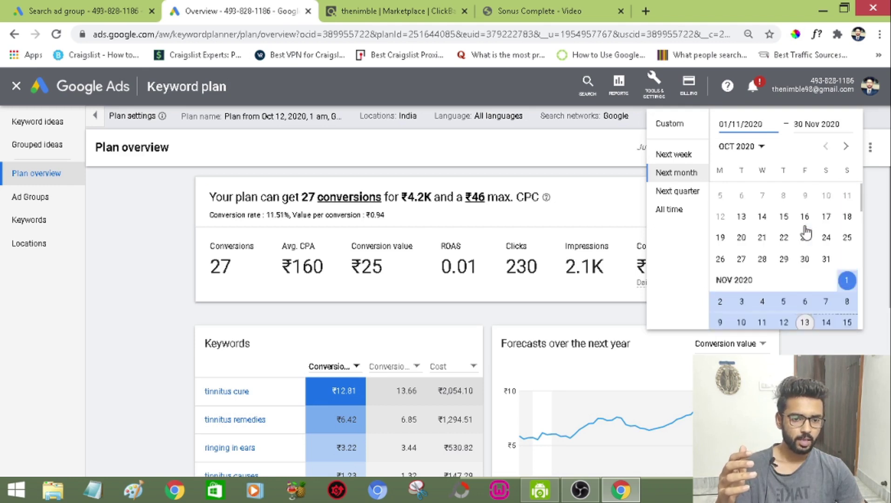
scroll(804, 231, up, 2)
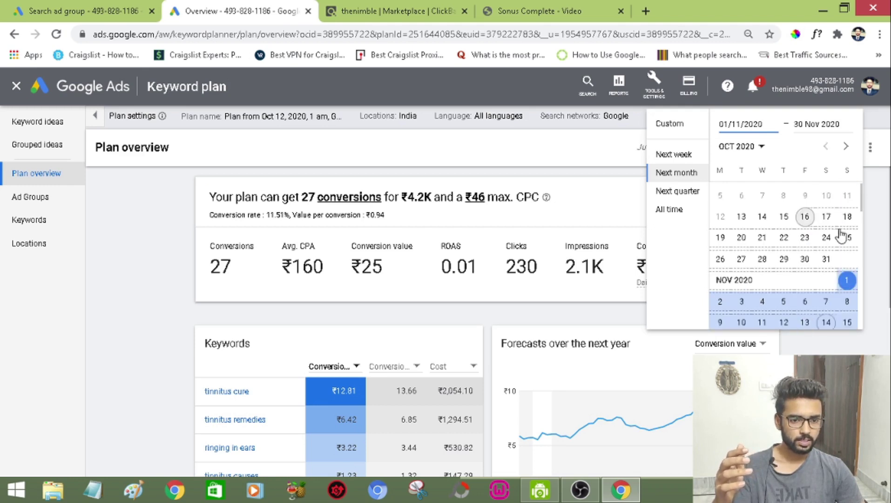
click(743, 218)
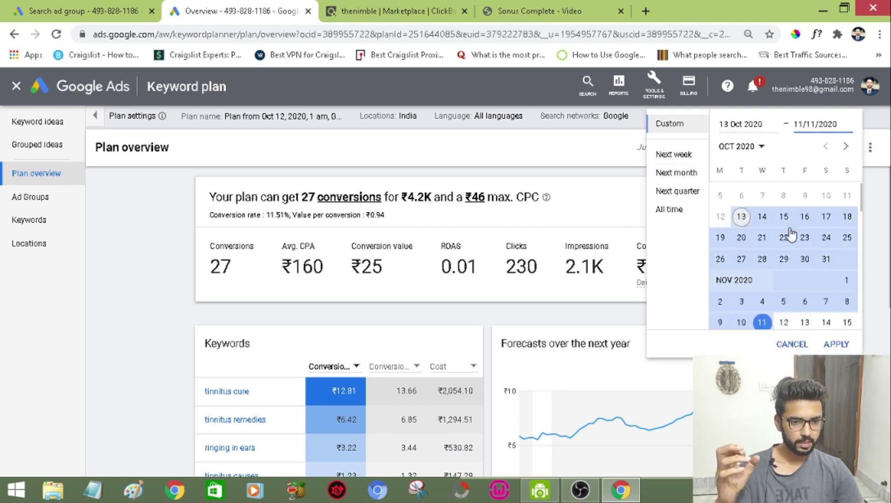
click(804, 322)
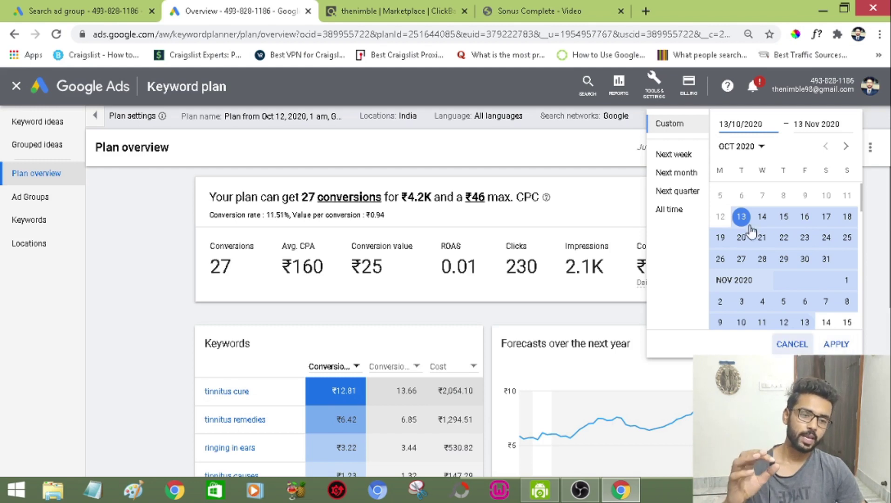
click(837, 345)
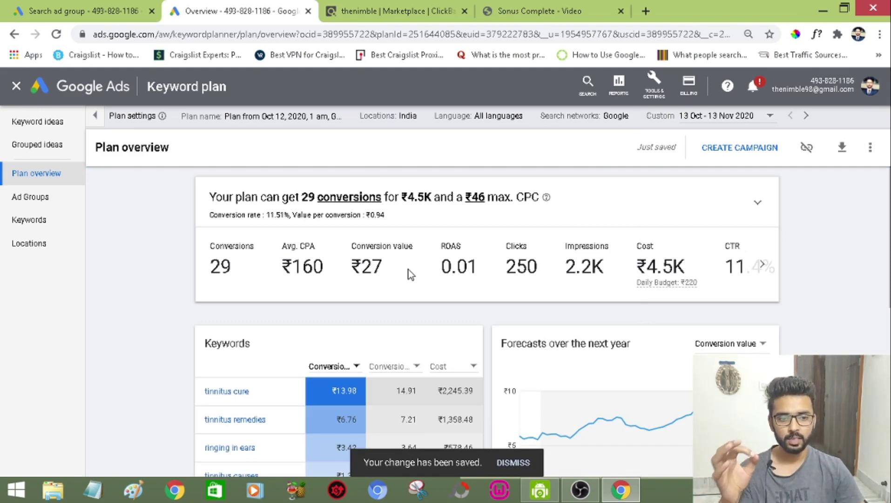
- Change the forecast period to 1–30 November 2020 and apply it
click(724, 122)
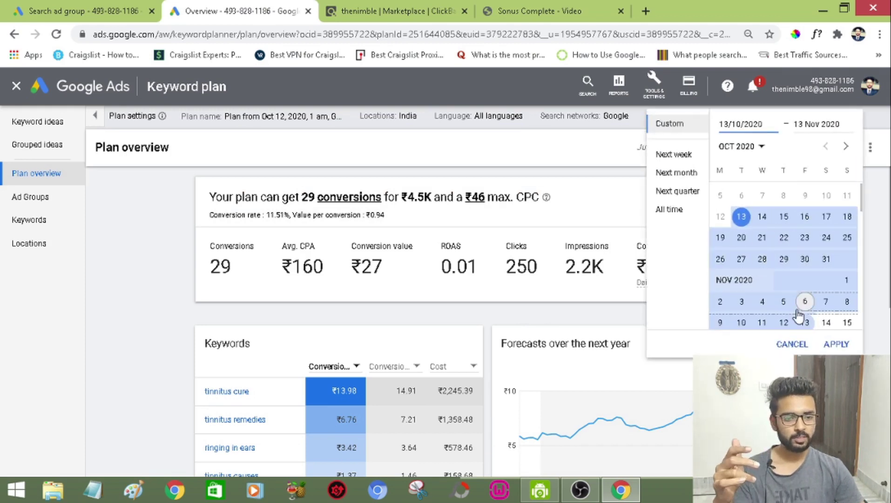
click(847, 279)
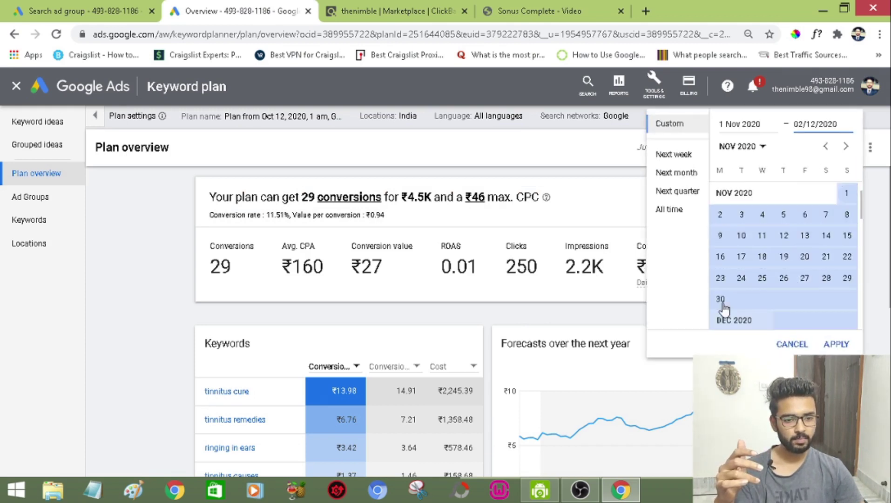
click(721, 300)
click(836, 343)
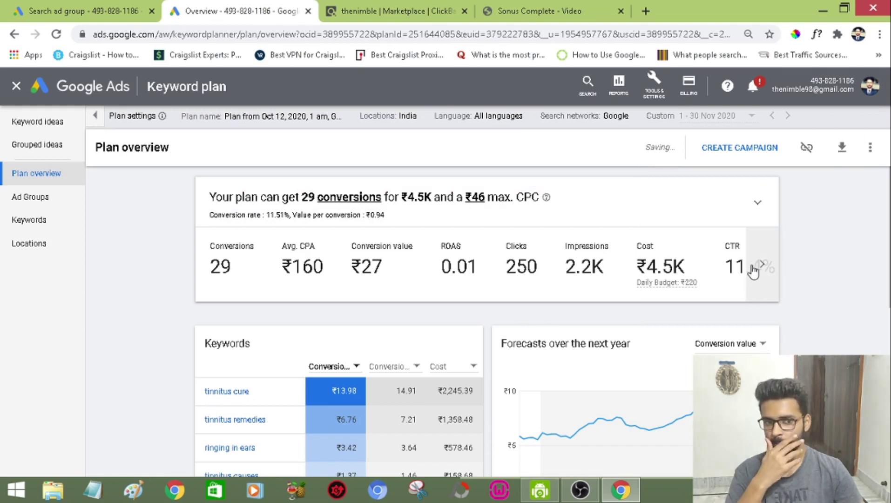
- Set the plan's language to English
click(518, 118)
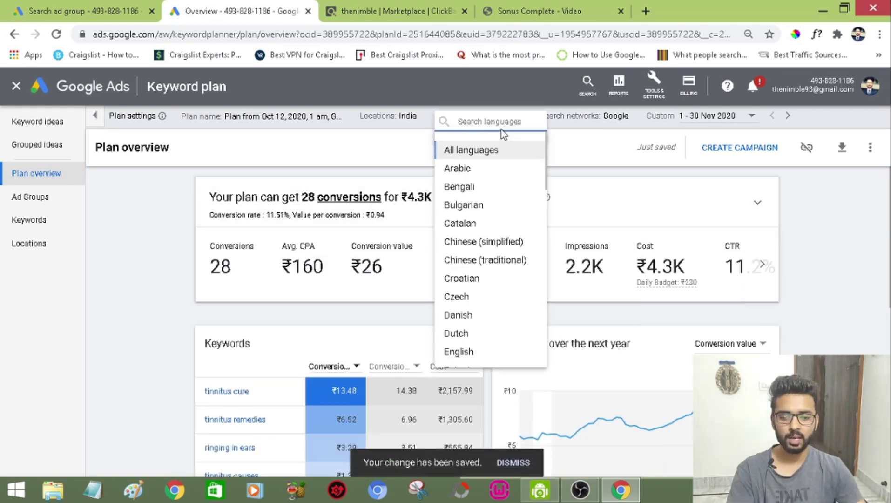
text(eng)
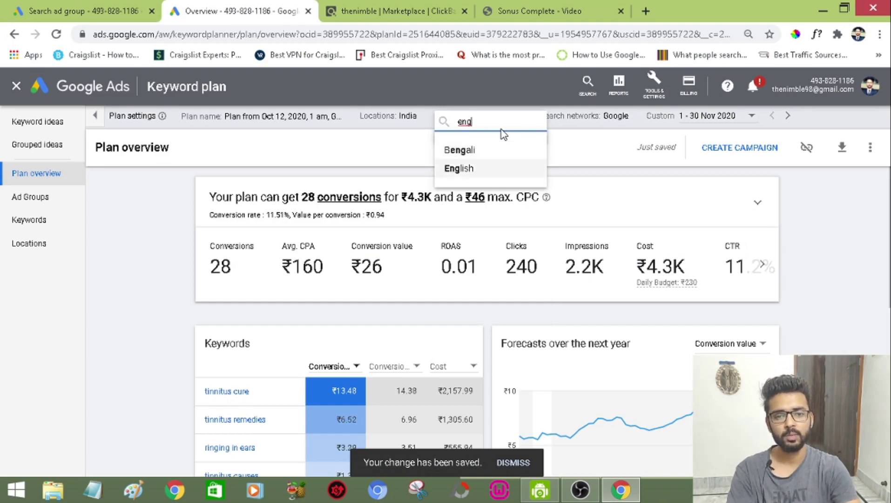
key(Return)
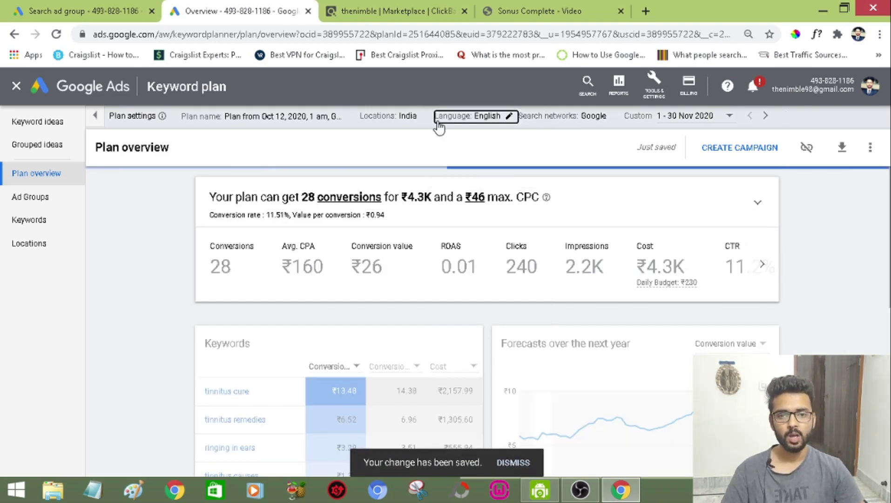
- Replace India in the plan's targeted locations with Canada, United States, United Kingdom and Ireland, and save
click(412, 117)
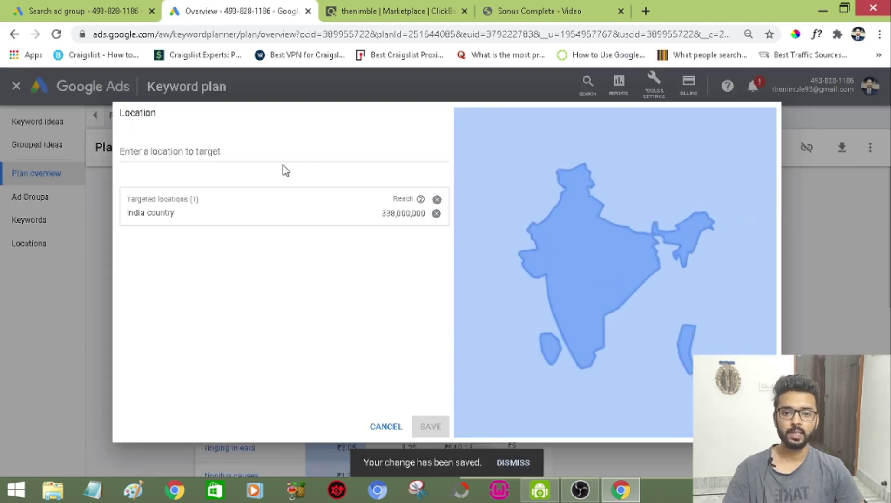
click(436, 213)
click(225, 158)
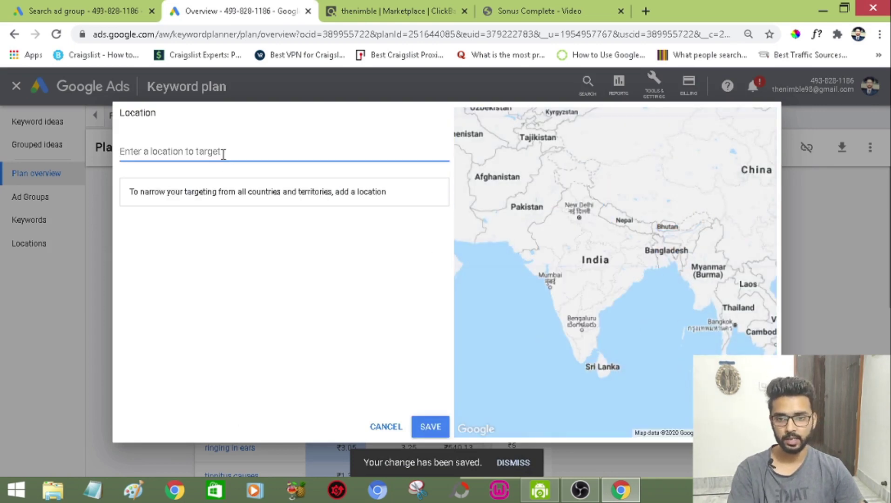
text(cana)
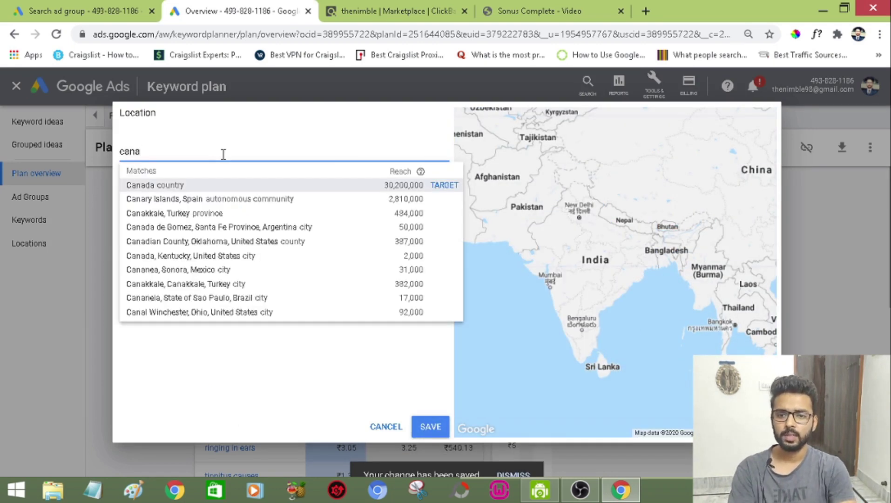
key(Return)
text(united)
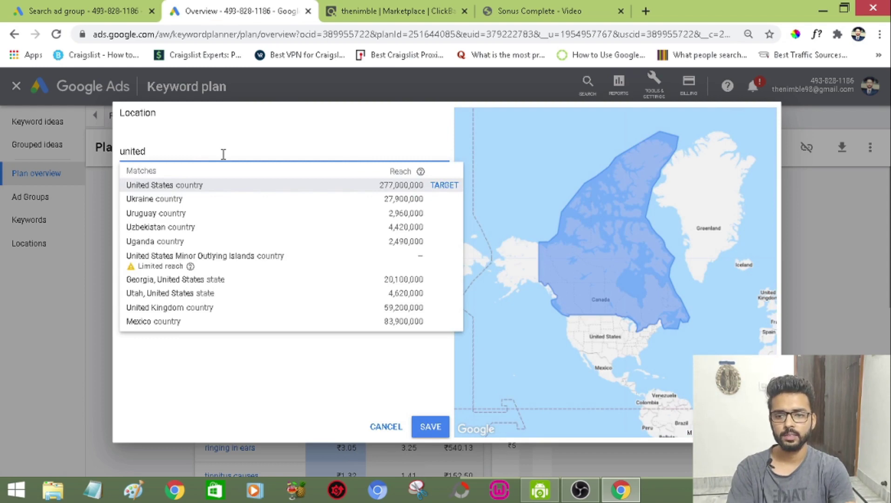
key(Return)
text(united )
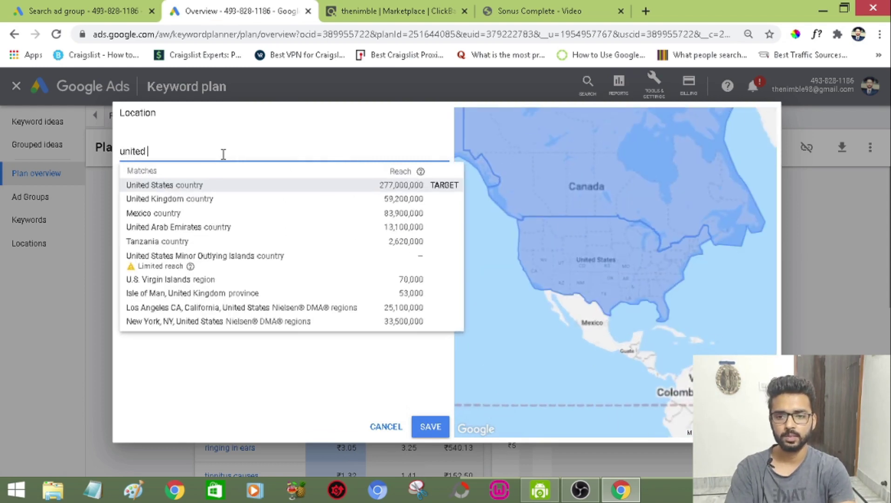
text(kin)
key(Return)
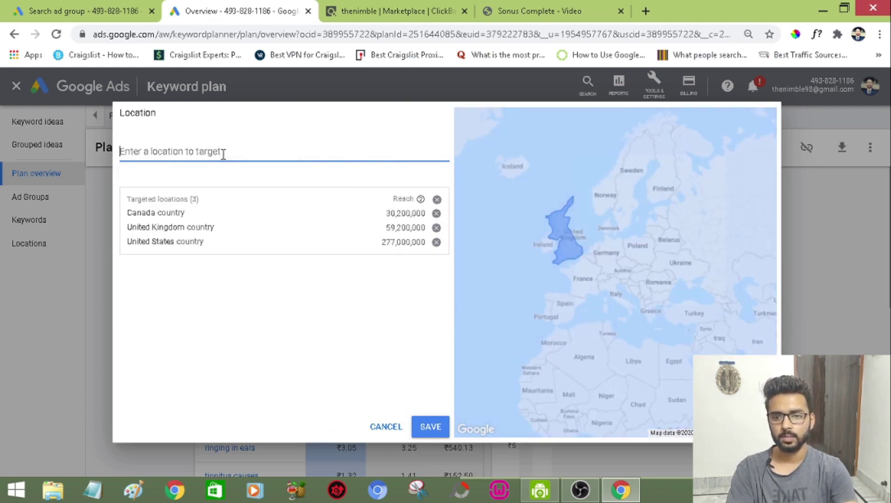
text(irela)
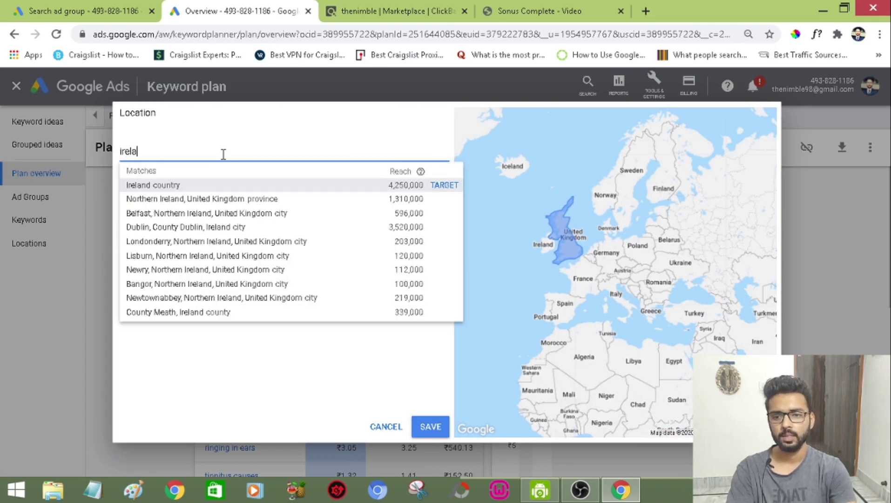
key(Return)
click(430, 427)
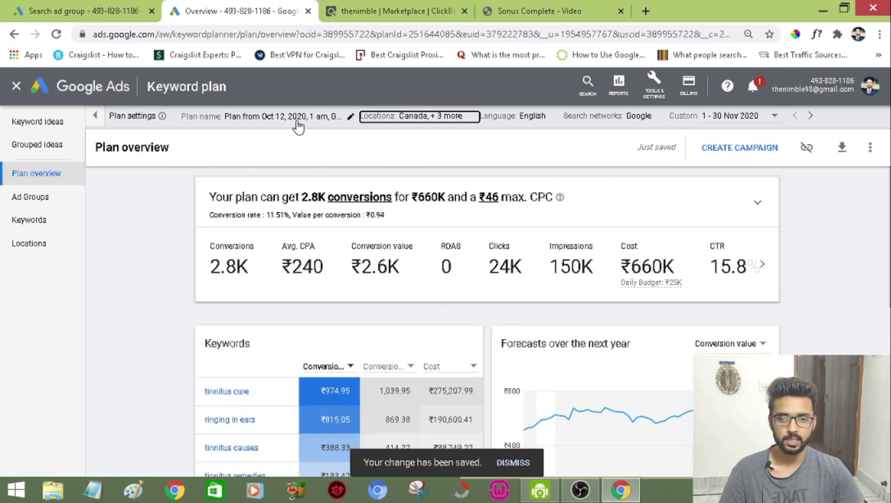
- Rename the keyword plan "Tinnitus Plan" and save the name
click(350, 116)
triple_click(275, 130)
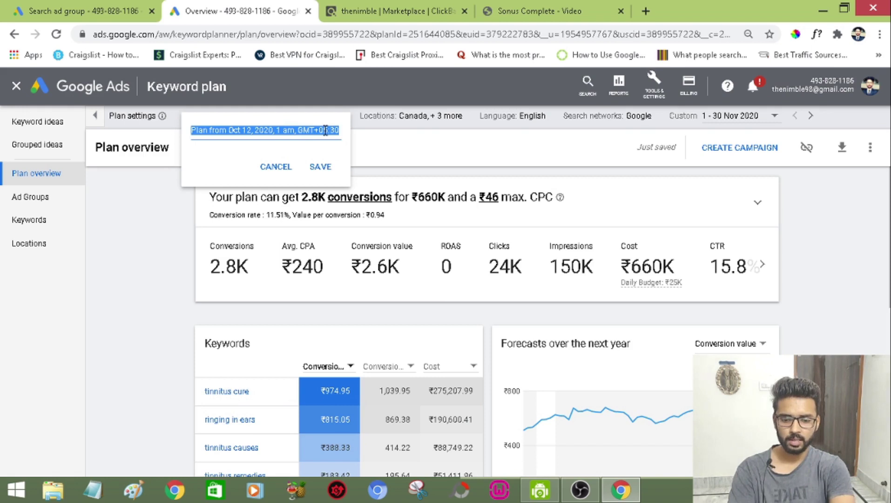
text(Tinnitus Plan)
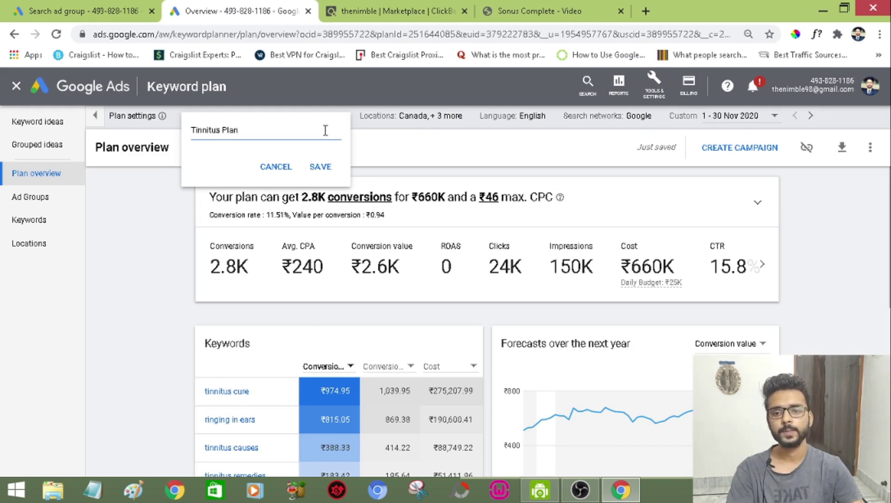
click(326, 167)
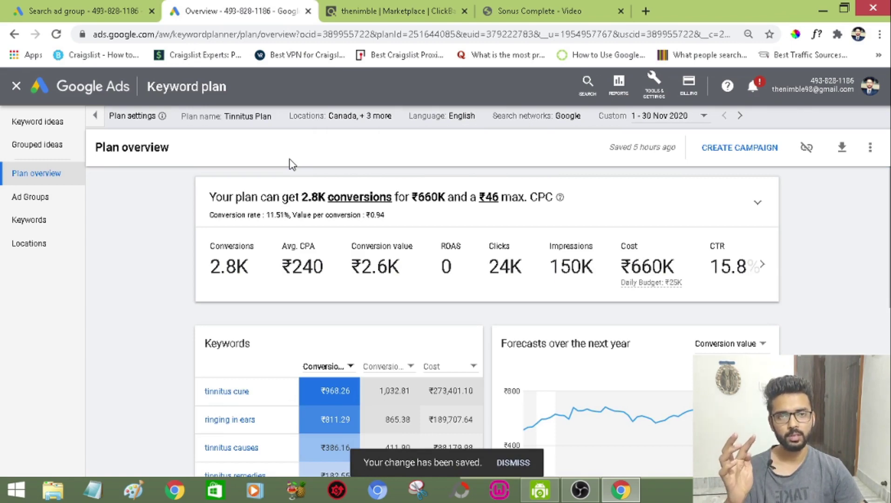
scroll(875, 245, down, 1)
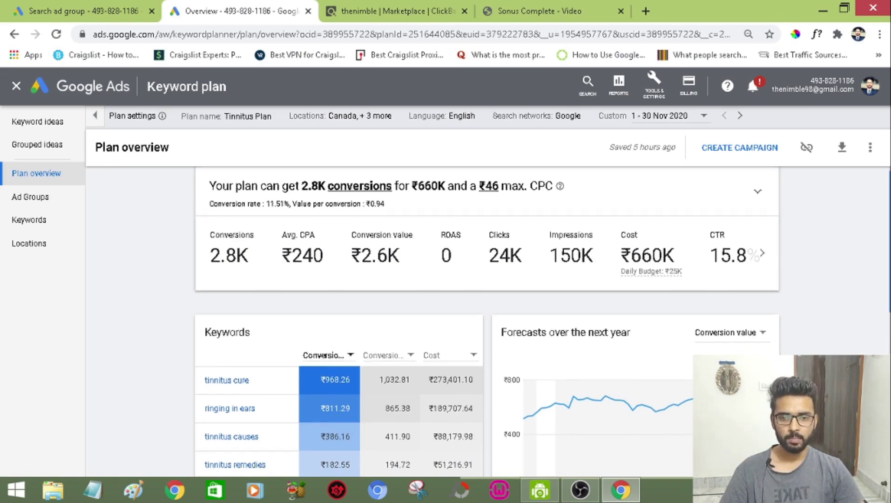
scroll(841, 236, up, 1)
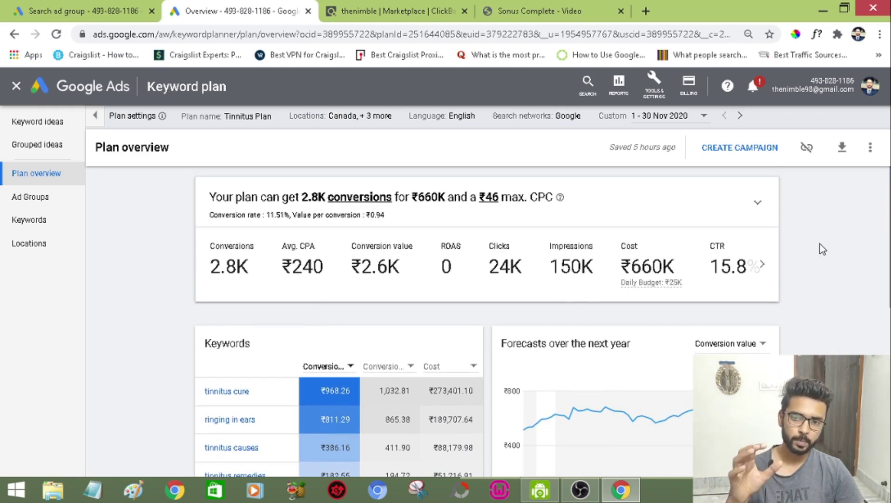
scroll(857, 237, down, 1)
scroll(879, 226, up, 1)
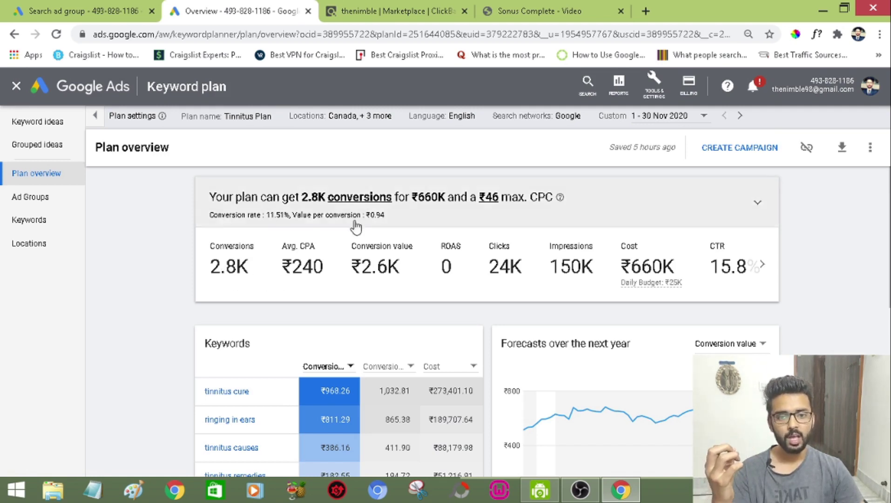
- Set the plan's expected conversion rate to 7% and open the value per conversion for editing
click(395, 217)
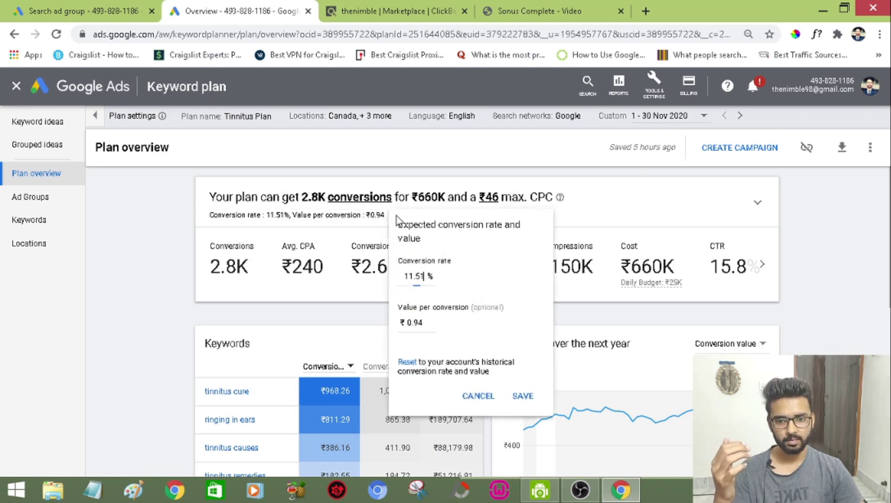
double_click(418, 276)
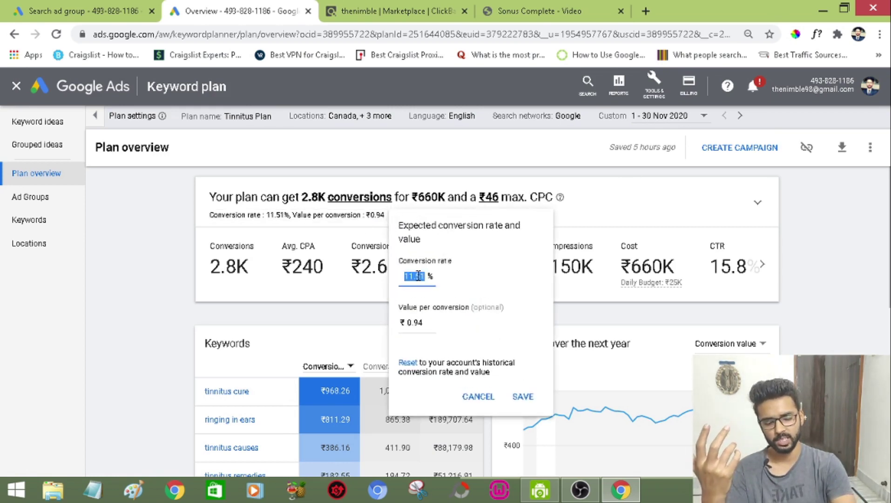
text(7)
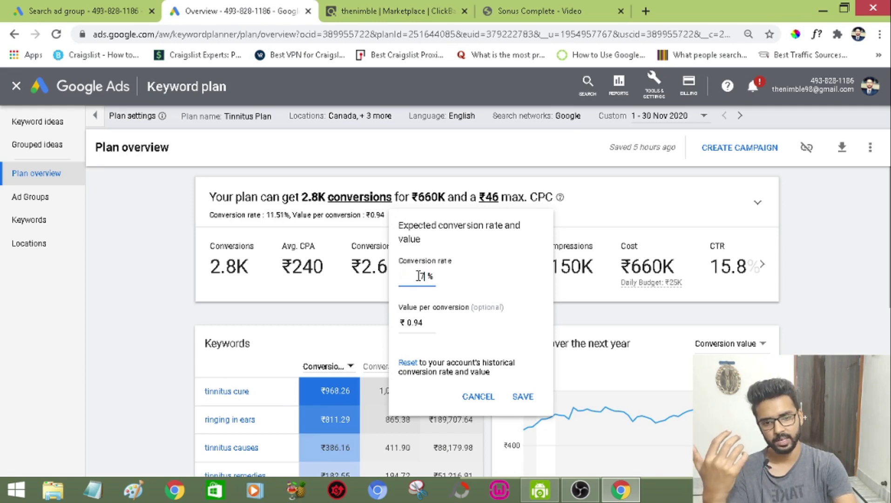
double_click(416, 326)
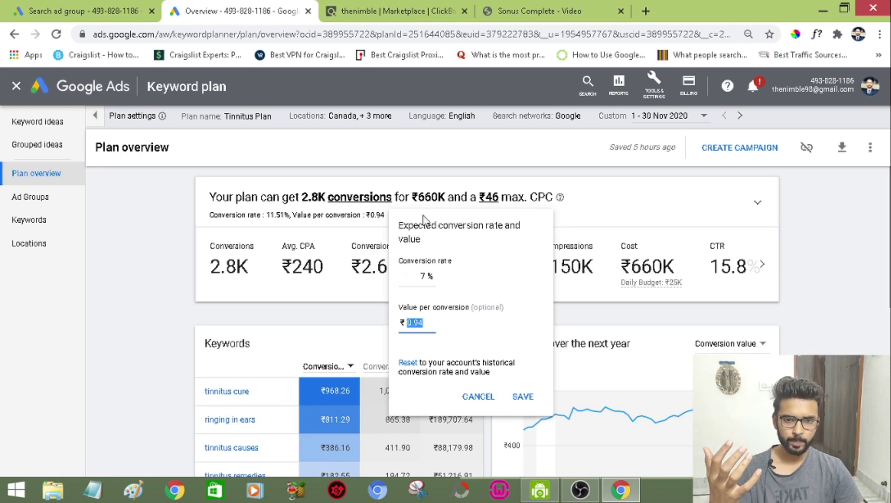
- Switch to the ClickBank marketplace and check the average earnings per conversion of the Top Tinnitus Offer
click(391, 7)
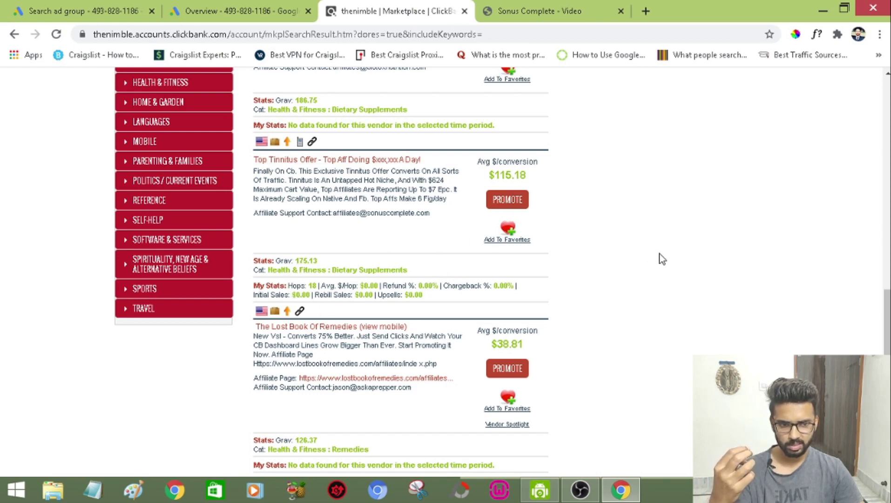
scroll(887, 322, up, 1)
scroll(503, 272, down, 1)
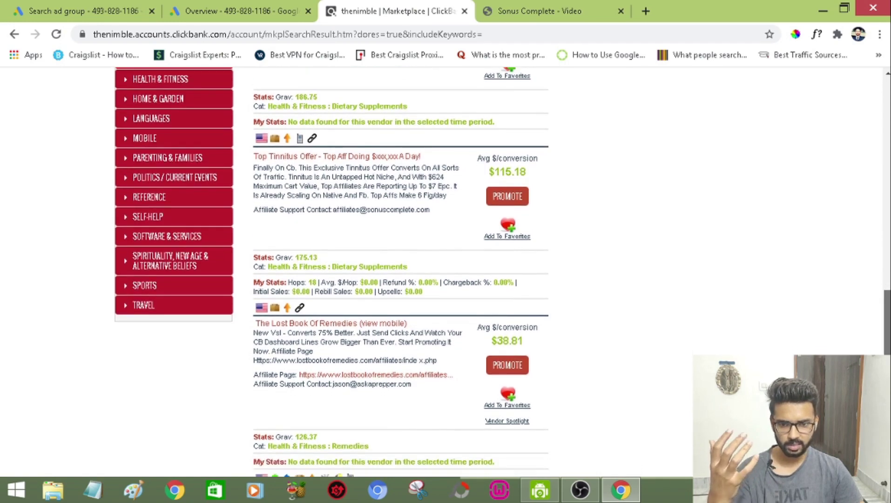
scroll(474, 228, up, 1)
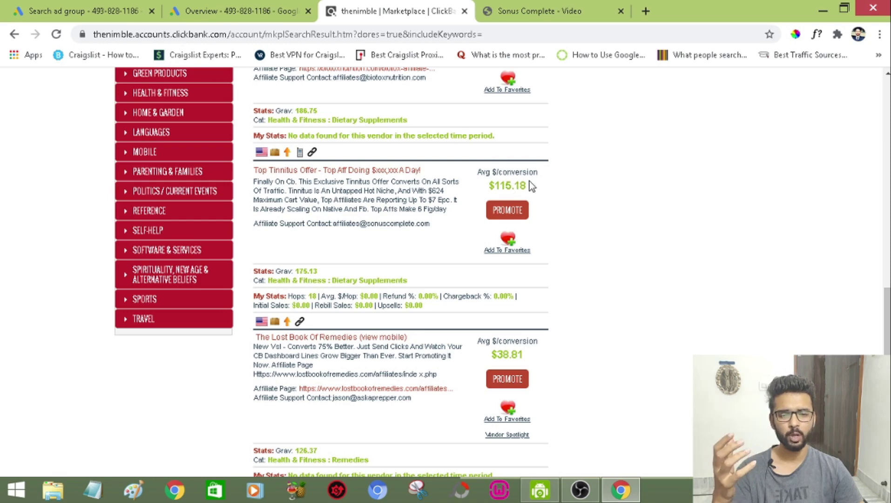
- Look up the value of $80 in rupees with a web search in a new browser tab
click(646, 11)
text($)
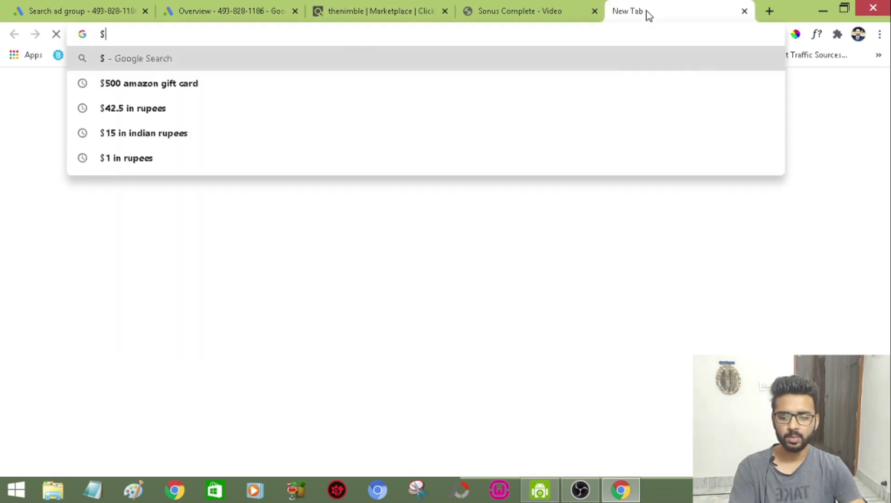
text(80  in ruop)
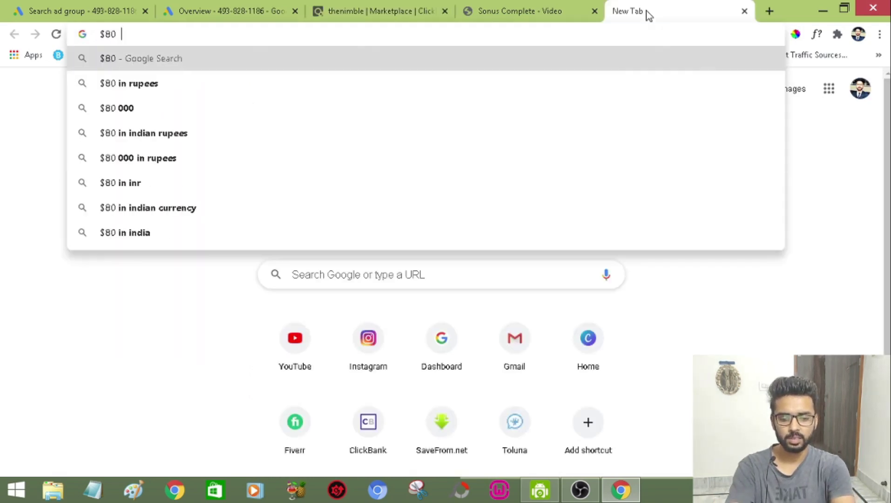
key(BackSpace)
key(BackSpace)
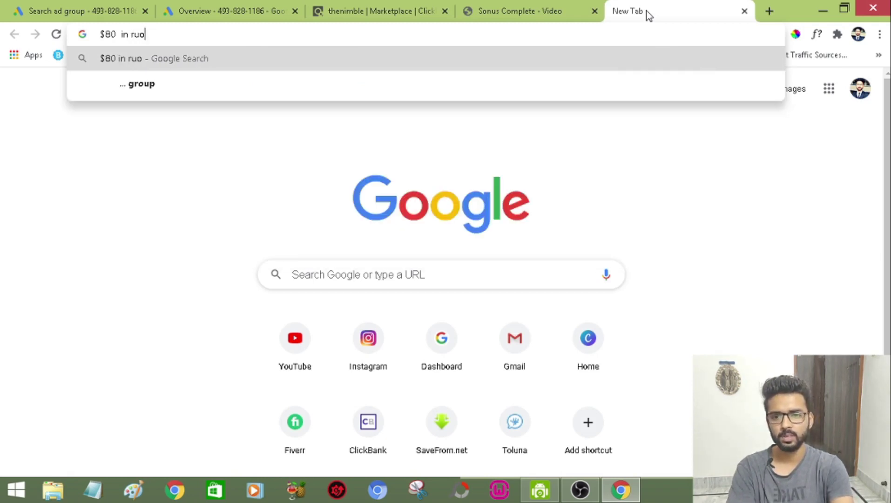
text(pees)
key(Return)
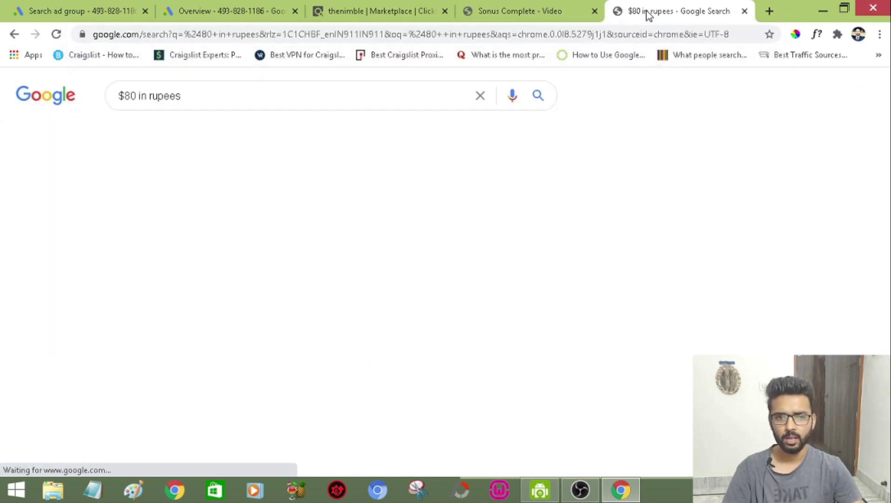
- Return to the keyword plan, set the value per conversion to ₹5800 and save the expected conversion settings
click(291, 18)
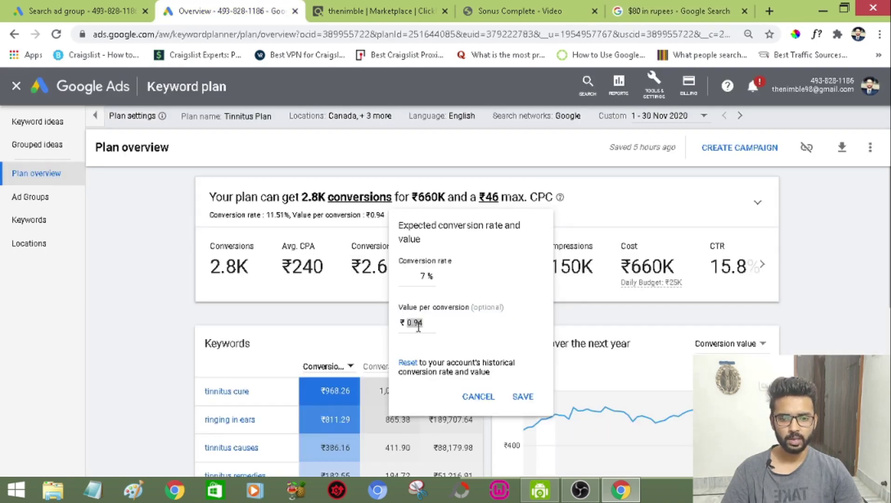
click(417, 308)
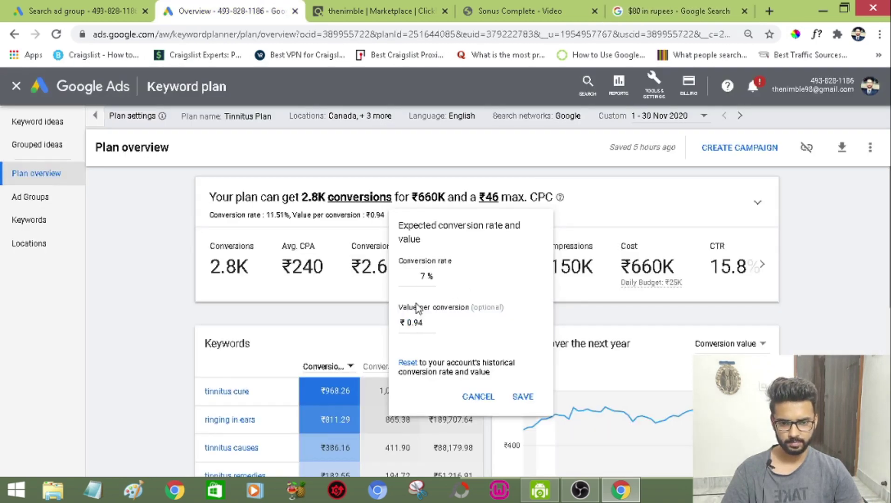
click(418, 322)
text(8)
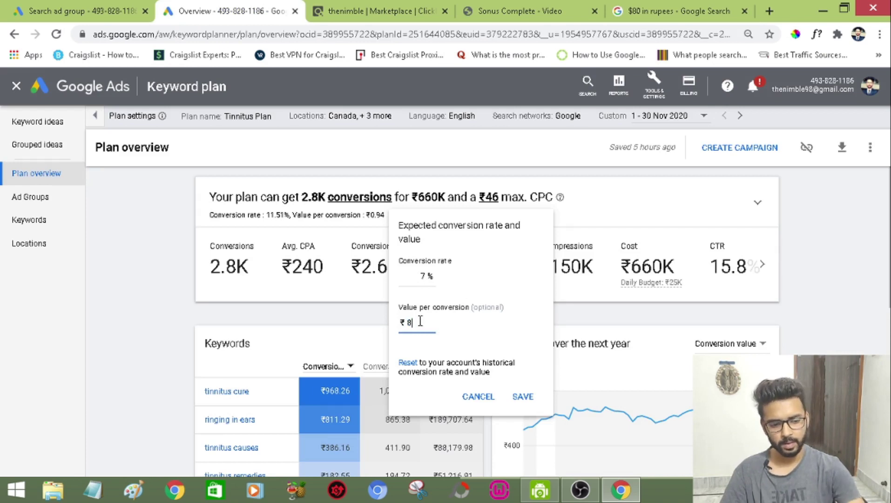
text(00)
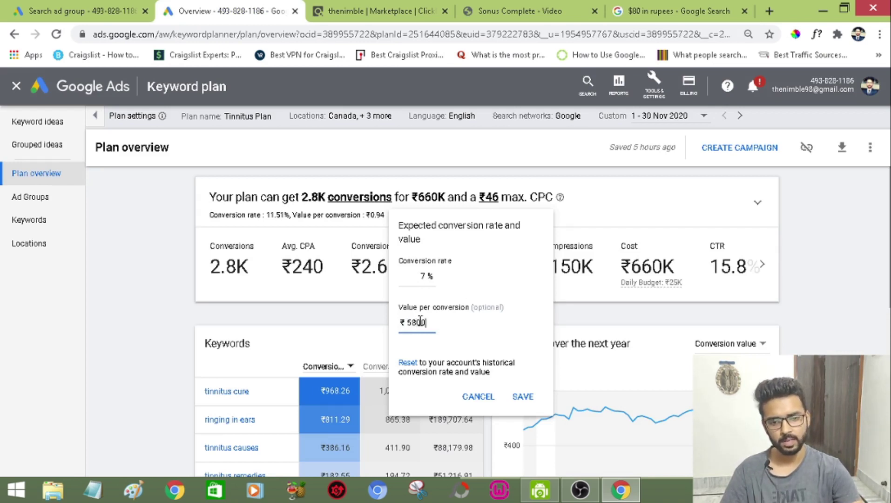
click(522, 396)
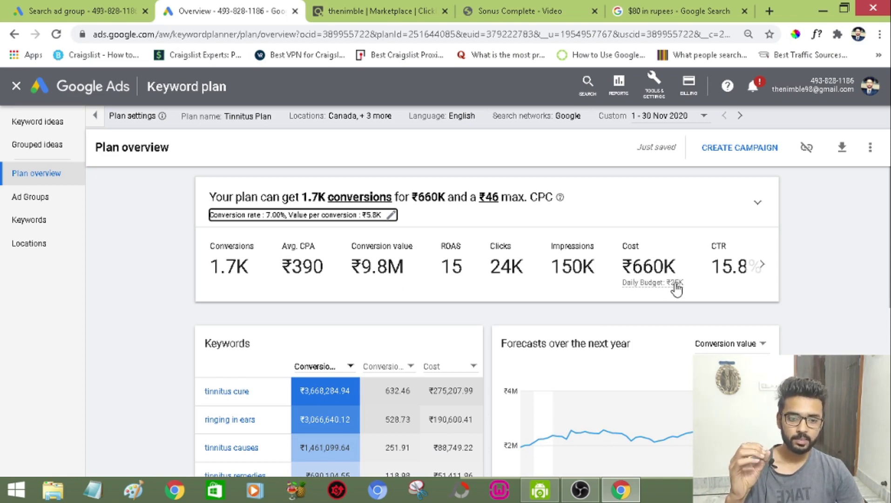
- Examine the plan's forecast metrics, from conversions and daily budget through to average CPC and average position
mouse_move(677, 289)
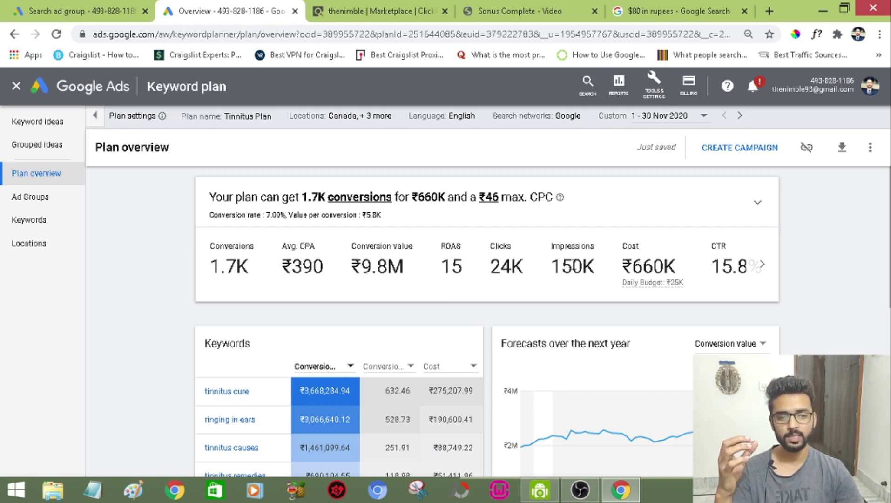
click(761, 265)
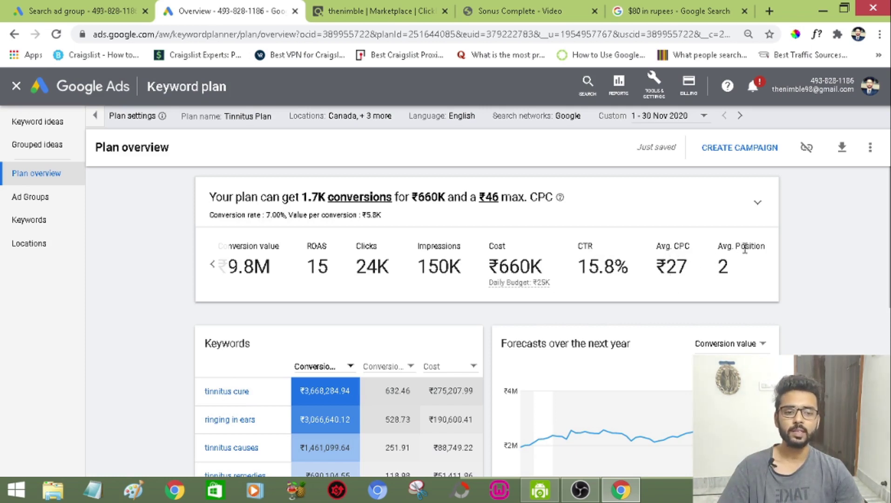
drag(734, 272, 720, 275)
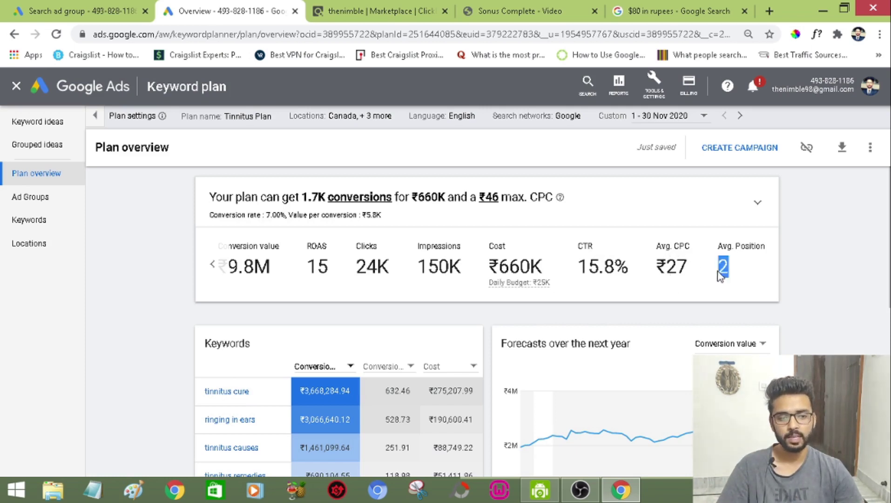
click(837, 285)
scroll(838, 285, down, 1)
scroll(837, 285, up, 1)
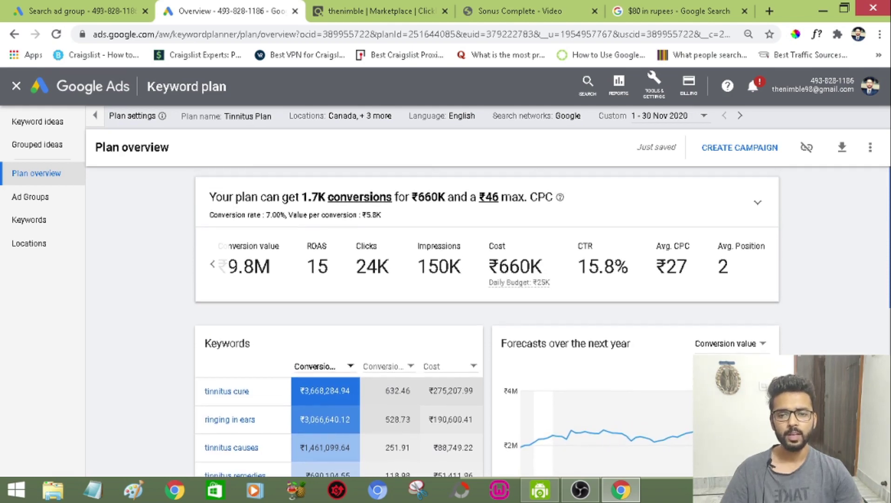
click(210, 272)
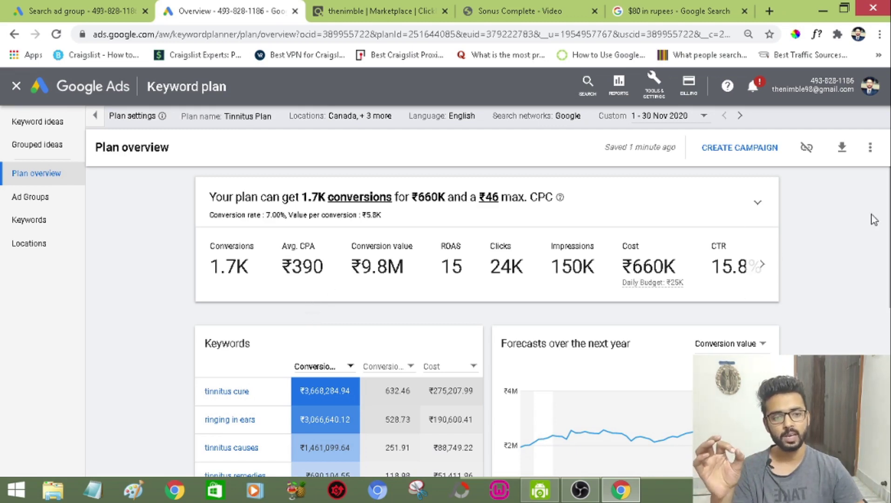
- Review the plan overview's keyword figures, the forecast chart for the next year, and the device and location breakdowns
scroll(874, 219, down, 3)
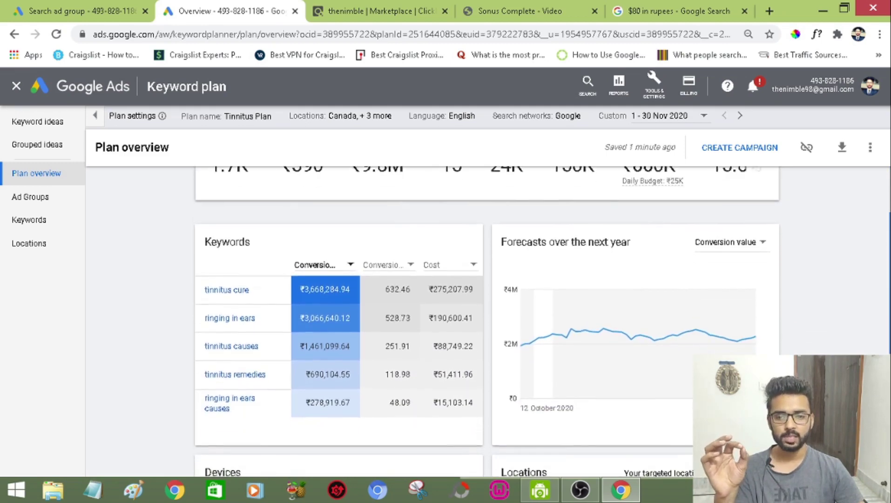
scroll(875, 260, down, 1)
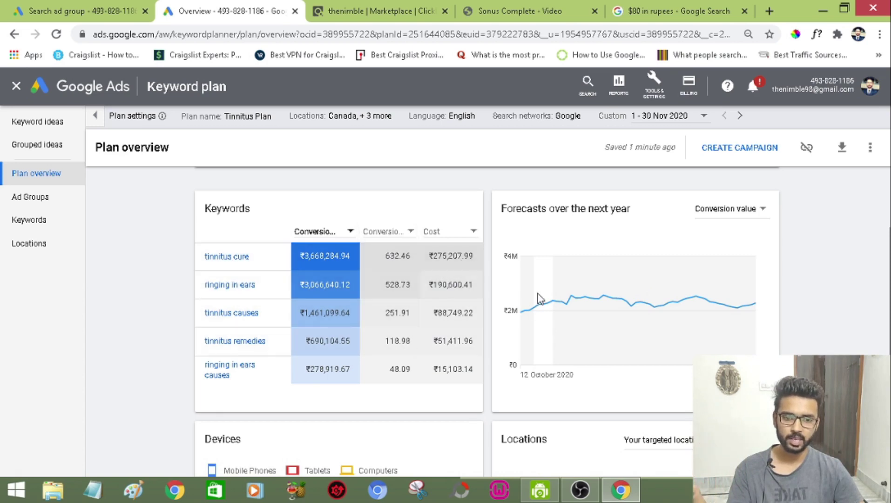
scroll(887, 260, down, 1)
scroll(535, 309, down, 2)
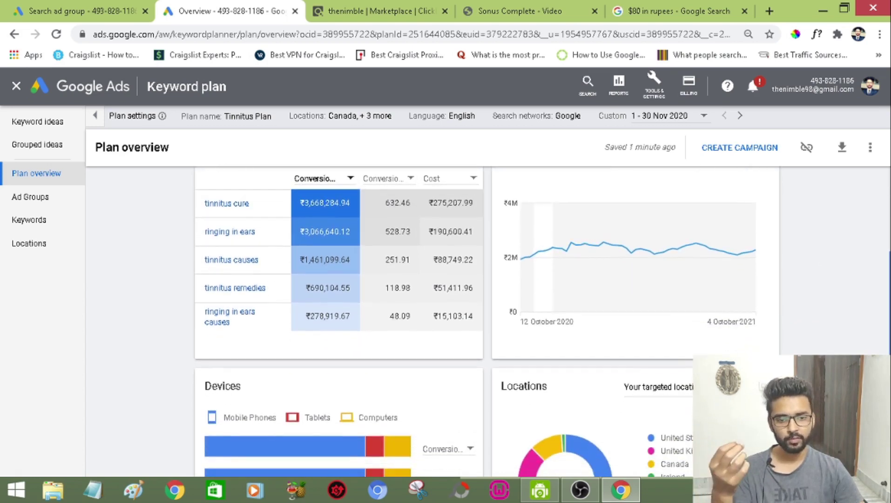
scroll(534, 309, up, 2)
mouse_move(534, 309)
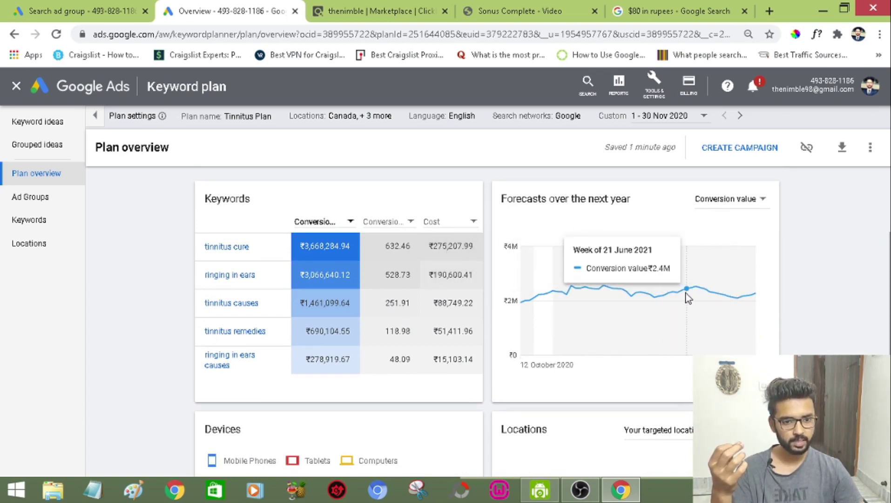
scroll(541, 321, down, 3)
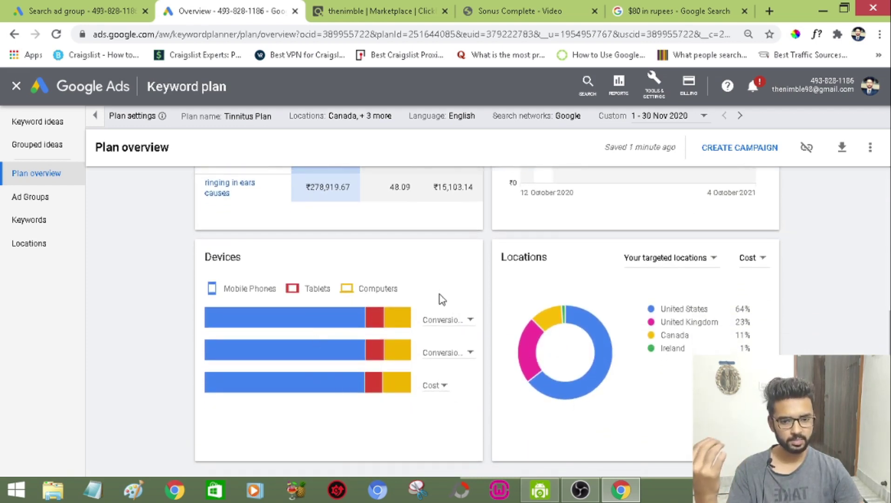
mouse_move(355, 322)
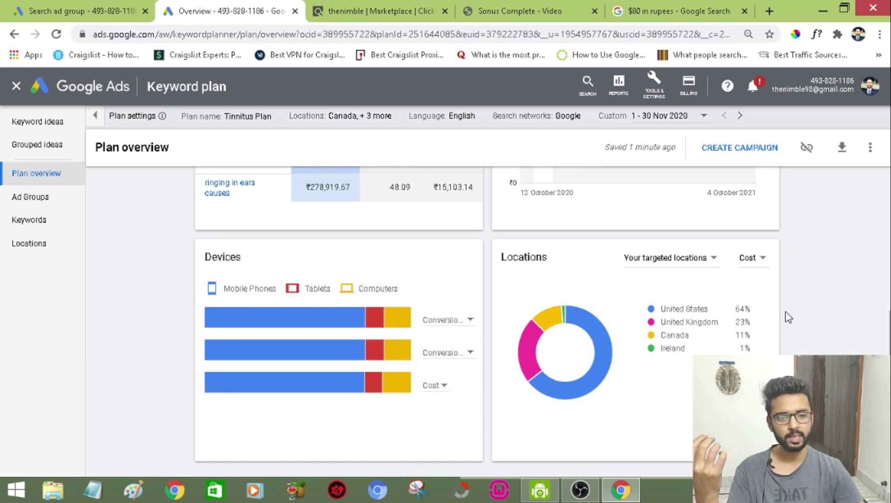
scroll(756, 354, down, 1)
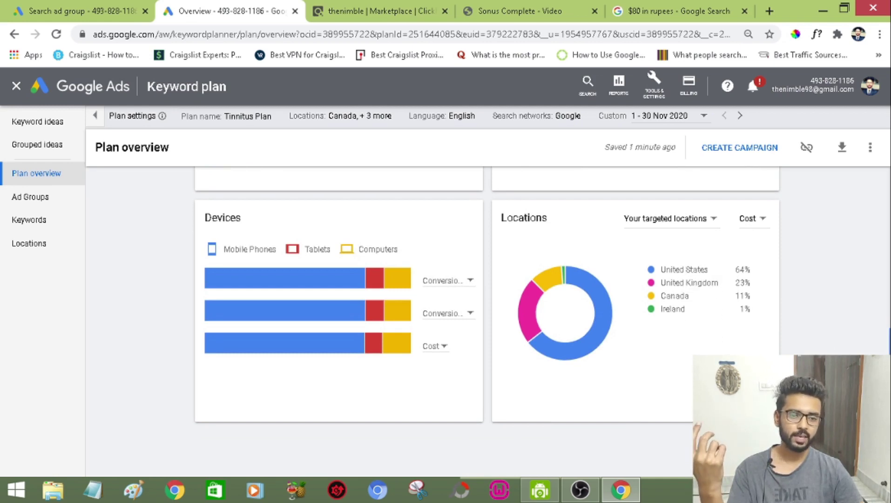
scroll(713, 324, down, 1)
scroll(659, 235, up, 5)
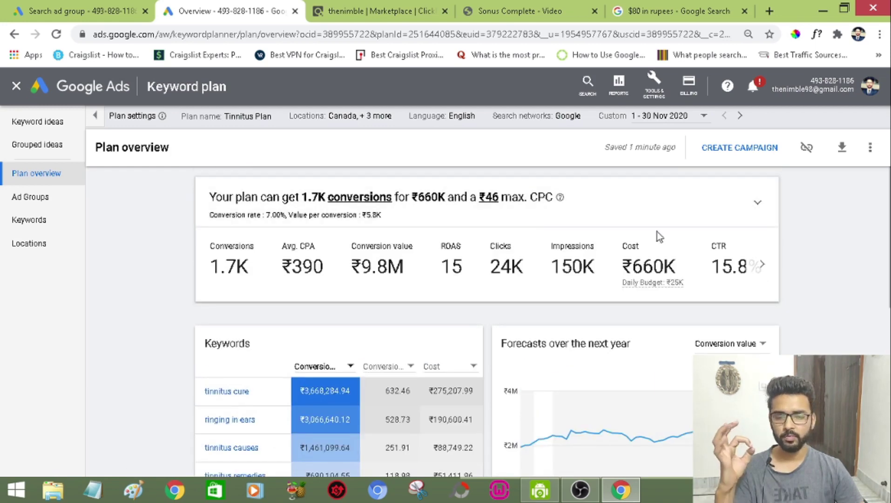
- In the ad group forecasts, set the maximum CPC of the buzzing in ears and ringing in ears ad groups to ₹9
click(54, 201)
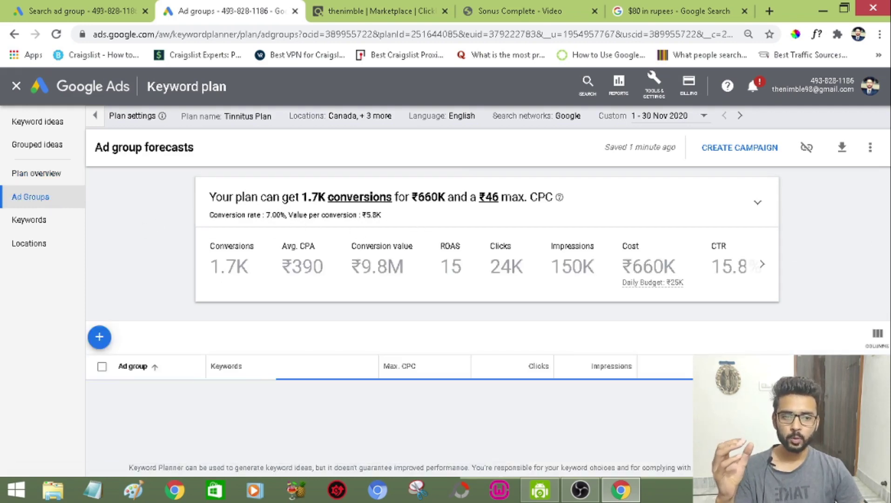
scroll(170, 369, down, 1)
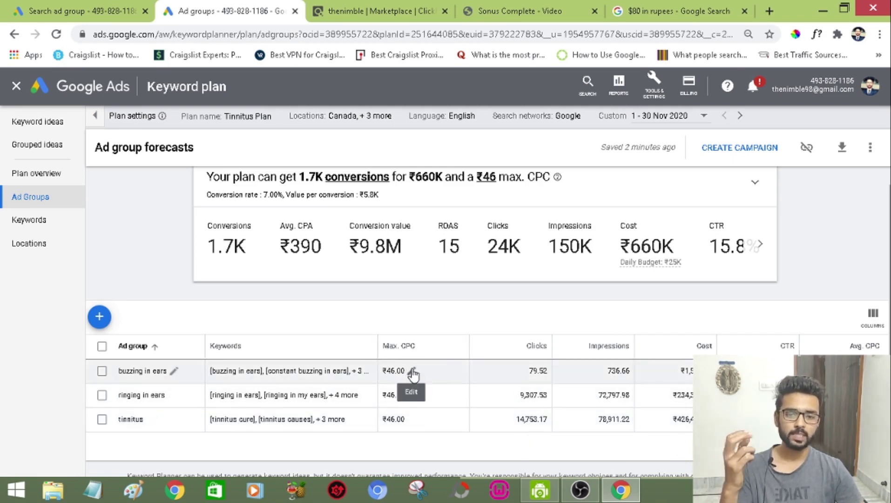
click(413, 373)
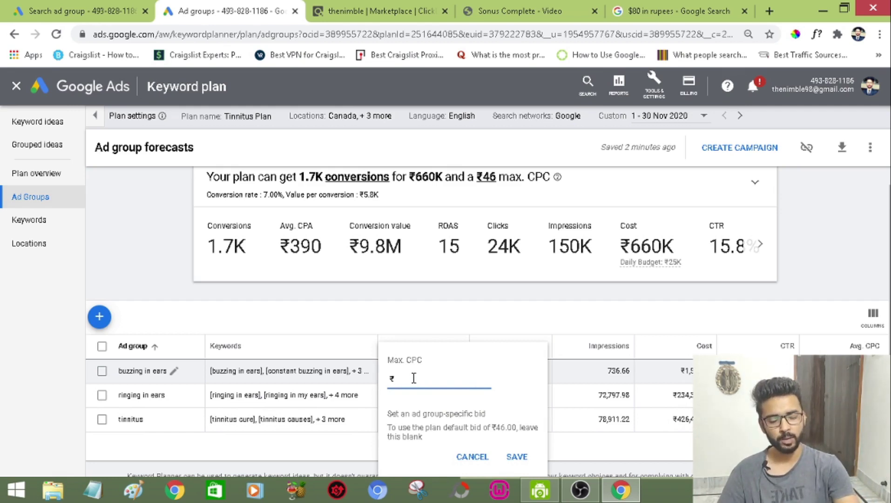
text(9)
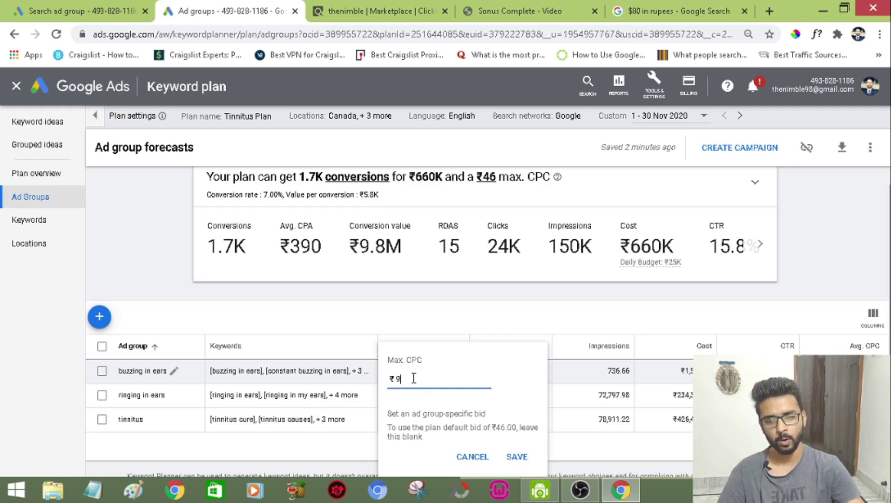
click(522, 459)
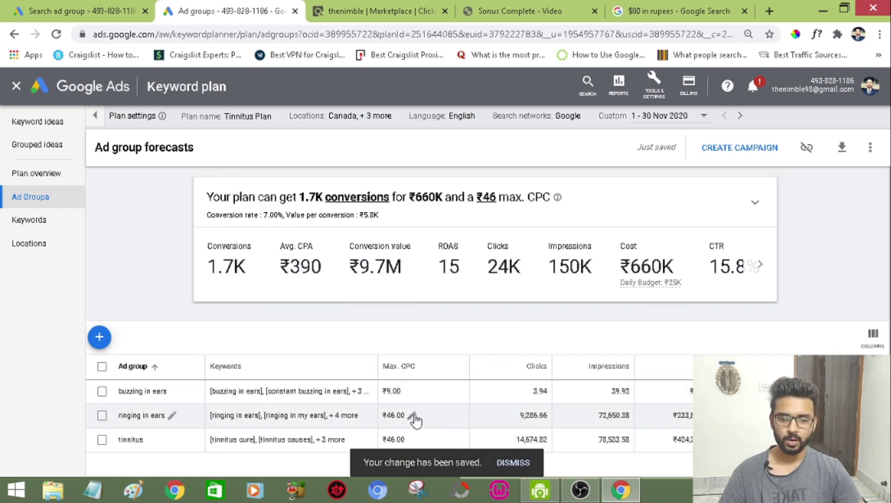
click(410, 415)
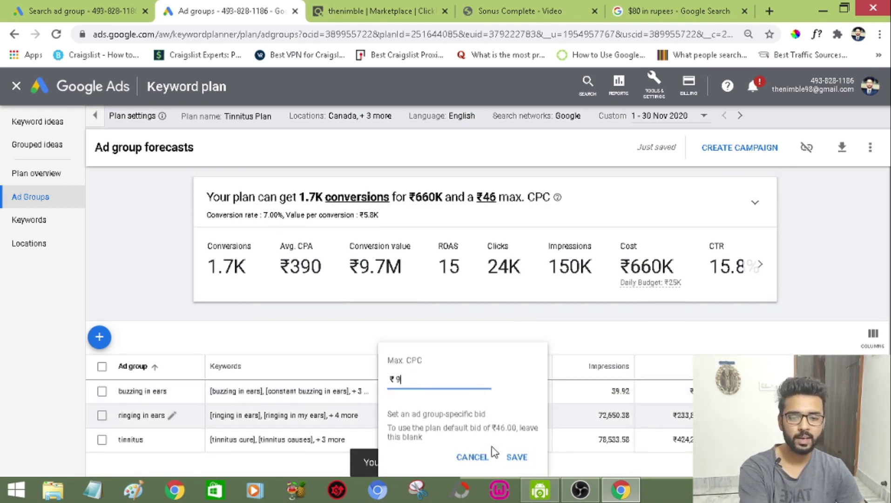
click(515, 457)
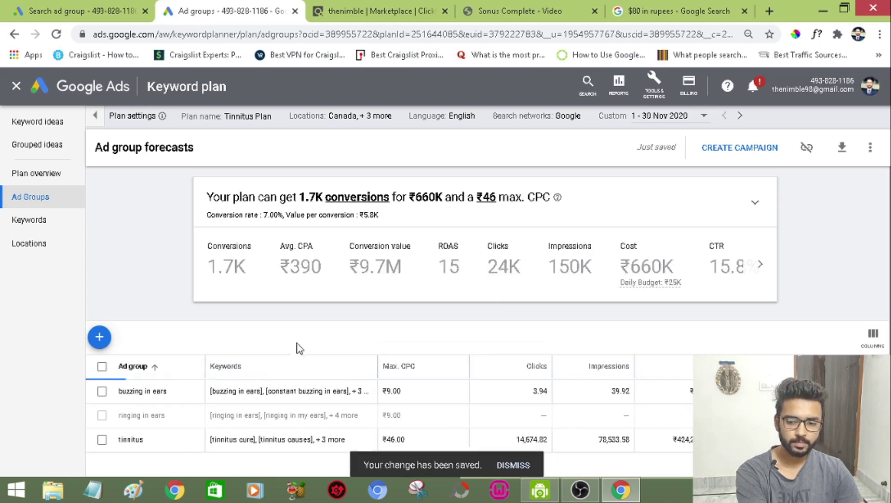
- Sort the ad group forecast table by keywords in descending order
click(415, 411)
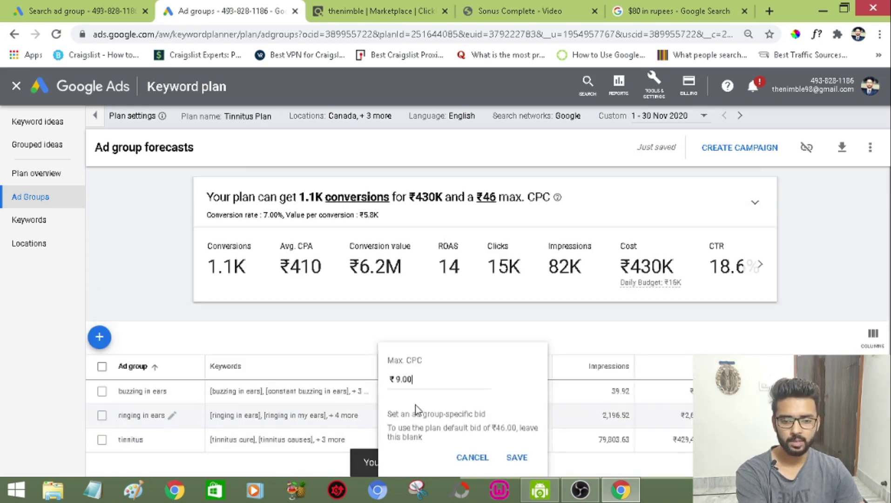
click(419, 381)
click(326, 363)
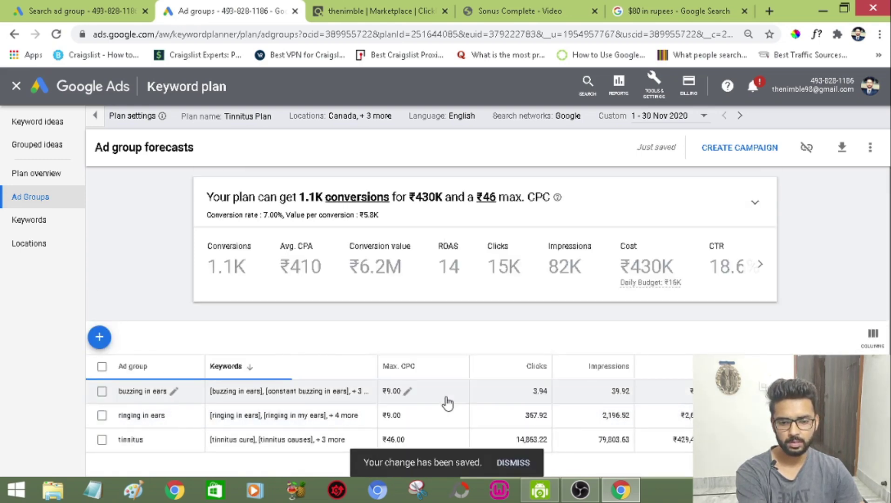
scroll(446, 401, down, 1)
click(416, 410)
scroll(416, 401, up, 1)
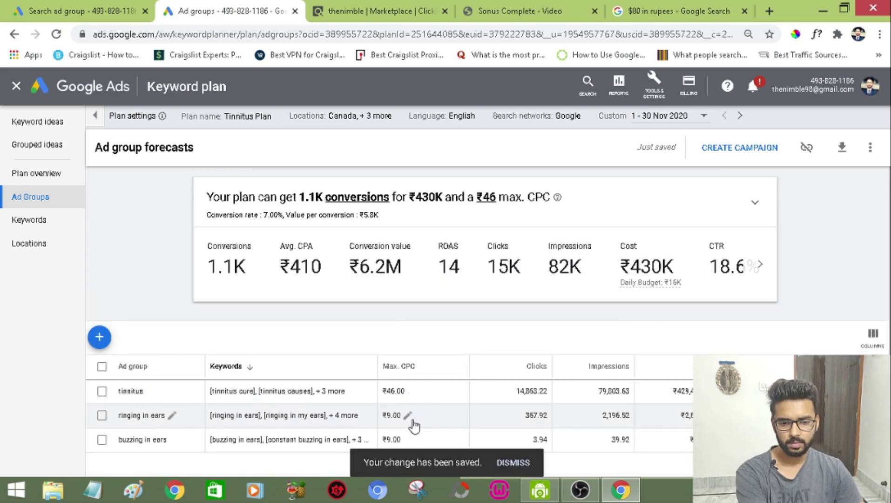
- Set the tinnitus ad group's maximum CPC to ₹9 and save it
click(416, 395)
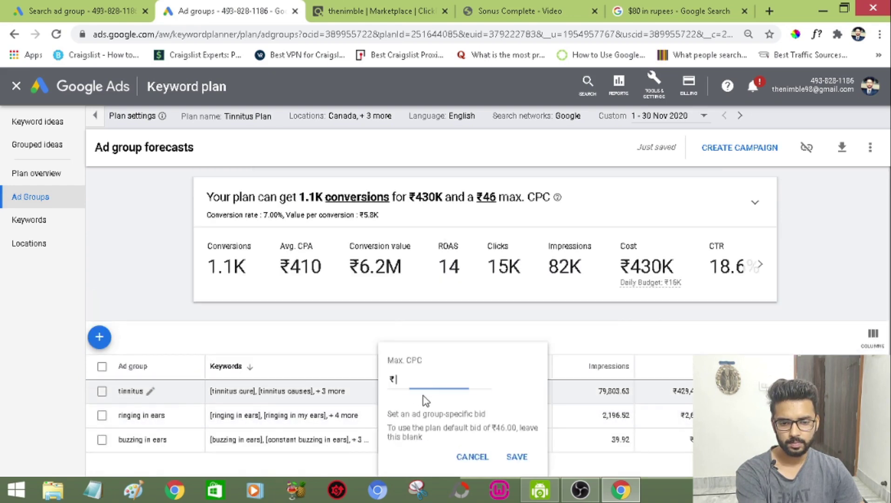
click(508, 455)
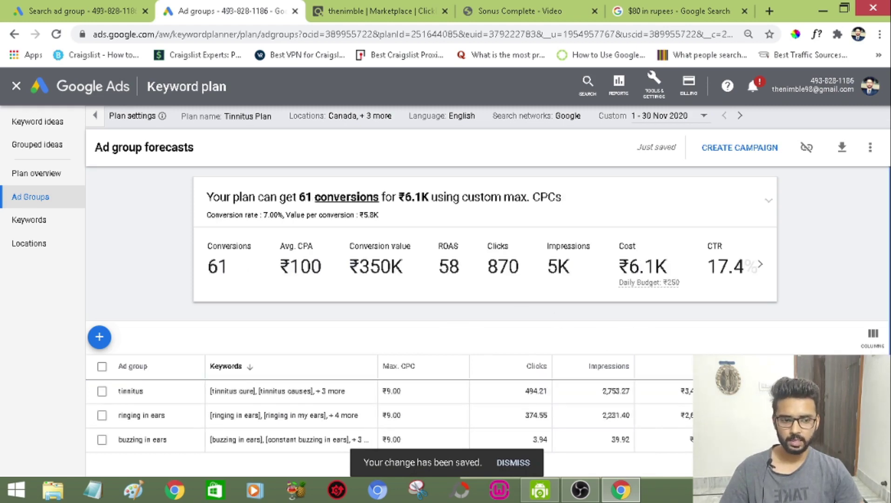
scroll(620, 339, down, 1)
scroll(620, 339, up, 1)
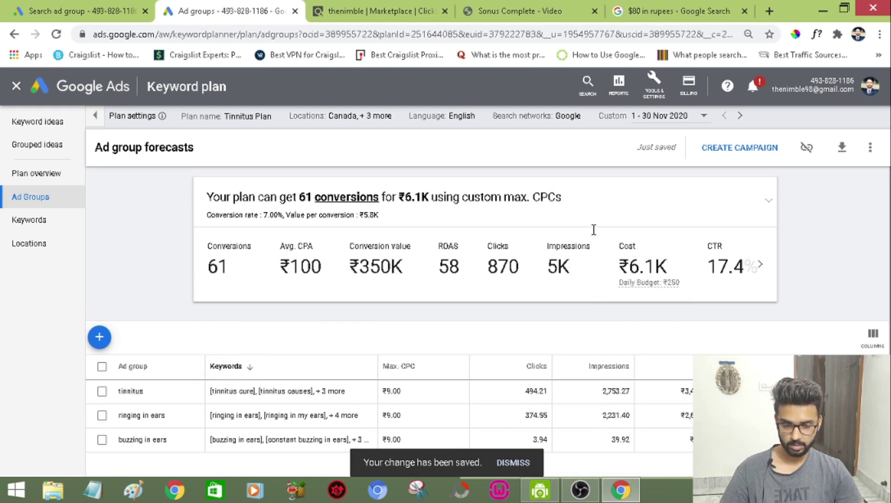
- Check all the plan's forecast metrics, then set the expected conversion rate to 3% and save it
mouse_move(674, 288)
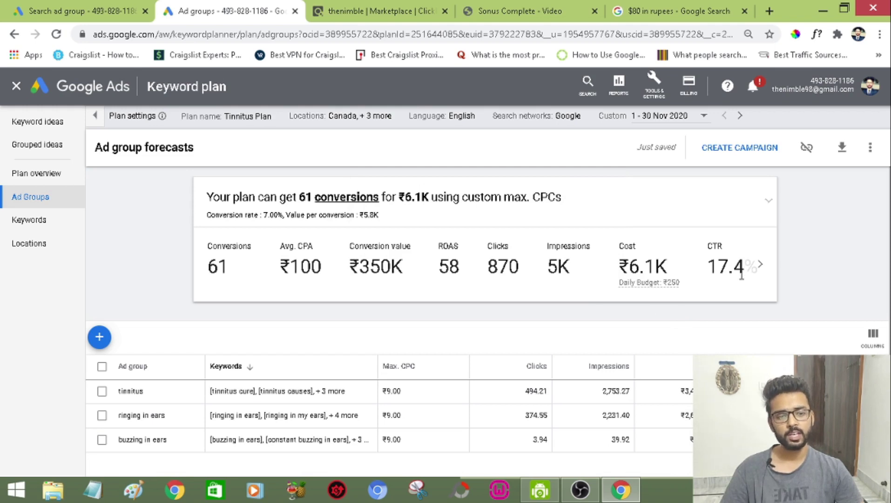
click(759, 266)
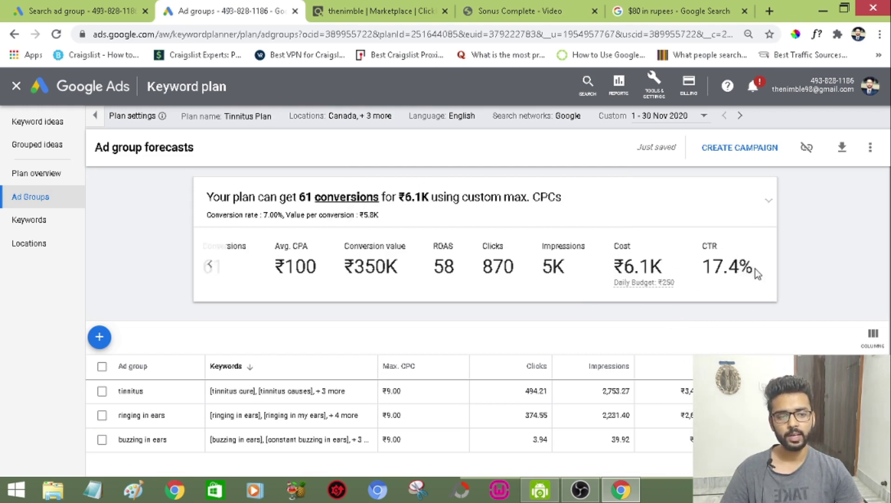
click(205, 265)
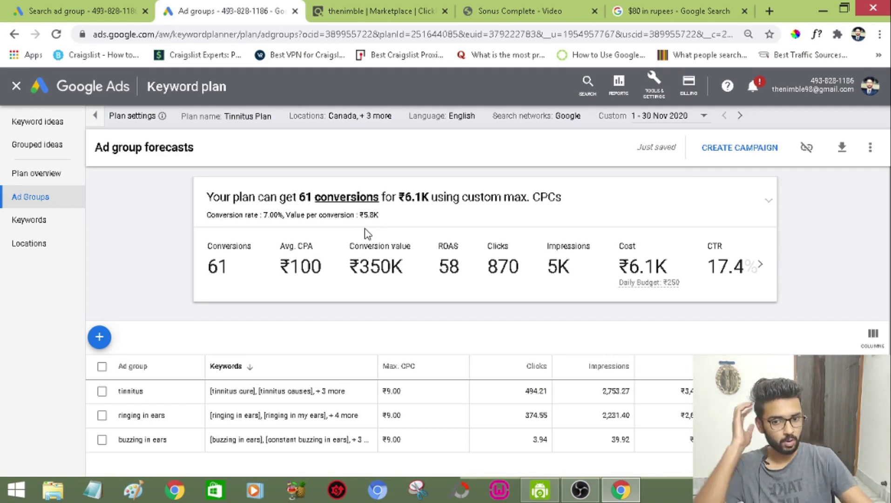
click(282, 219)
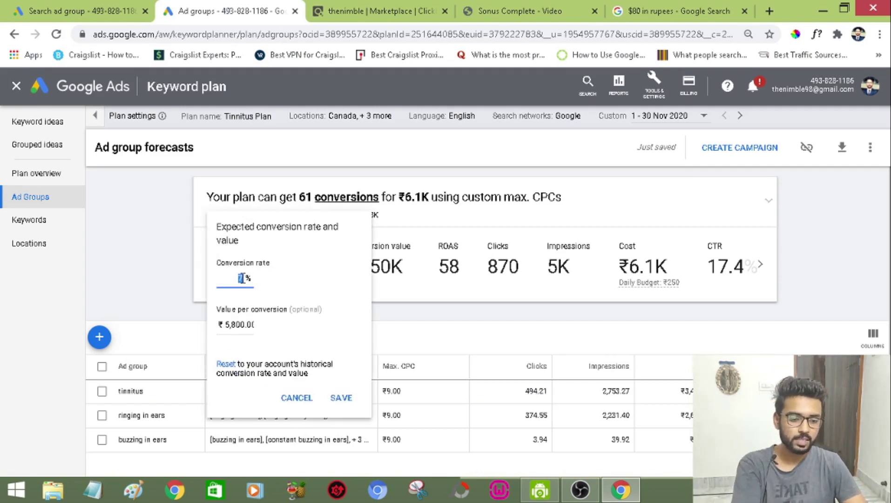
text(3)
click(341, 397)
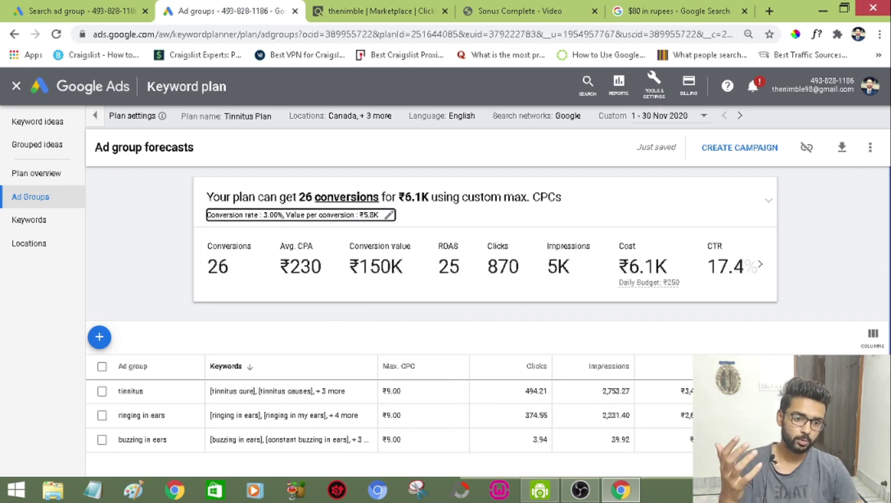
- Review the ad group forecasts, the clicks, impressions and cost per keyword, and the forecasts for the targeted locations
scroll(484, 280, down, 1)
scroll(485, 321, down, 1)
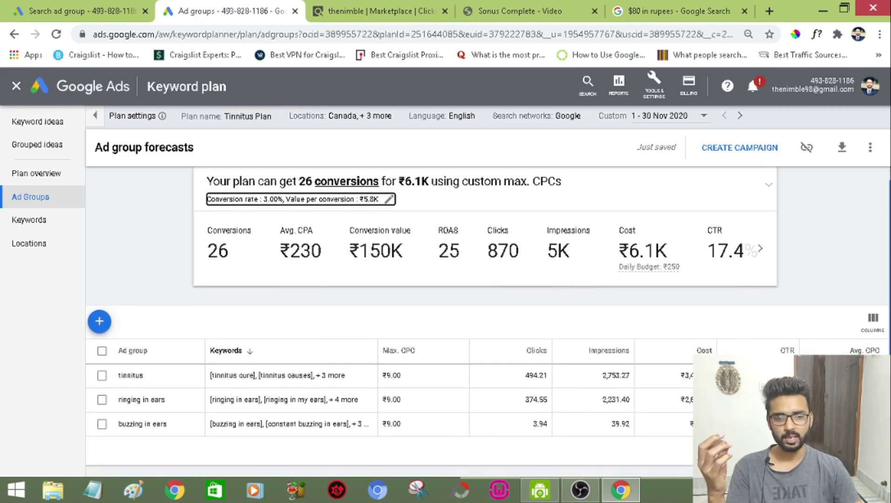
scroll(865, 256, up, 1)
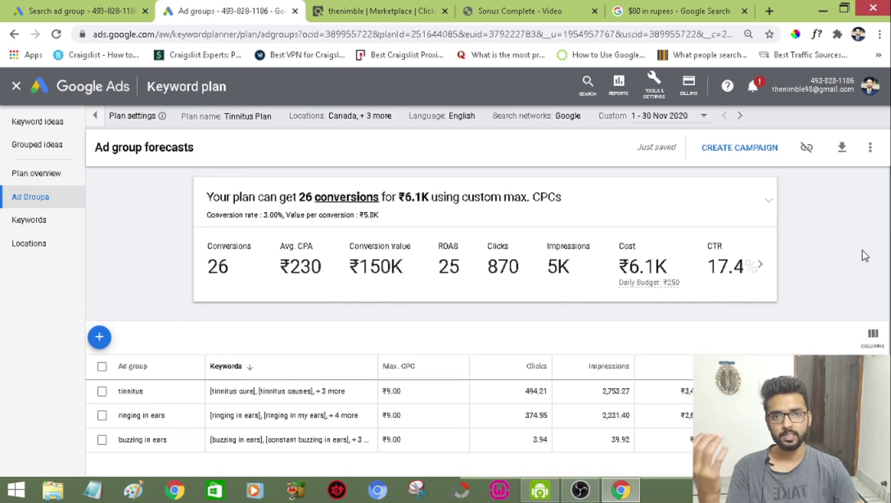
scroll(862, 252, down, 1)
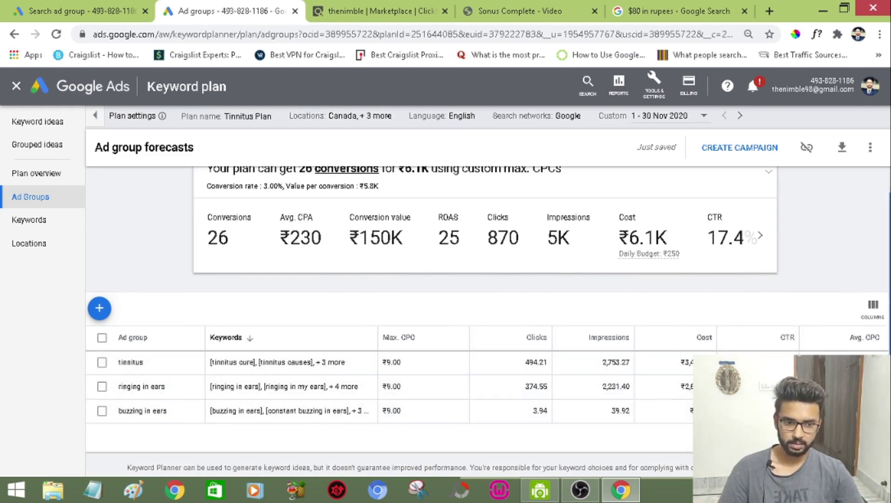
scroll(882, 264, up, 1)
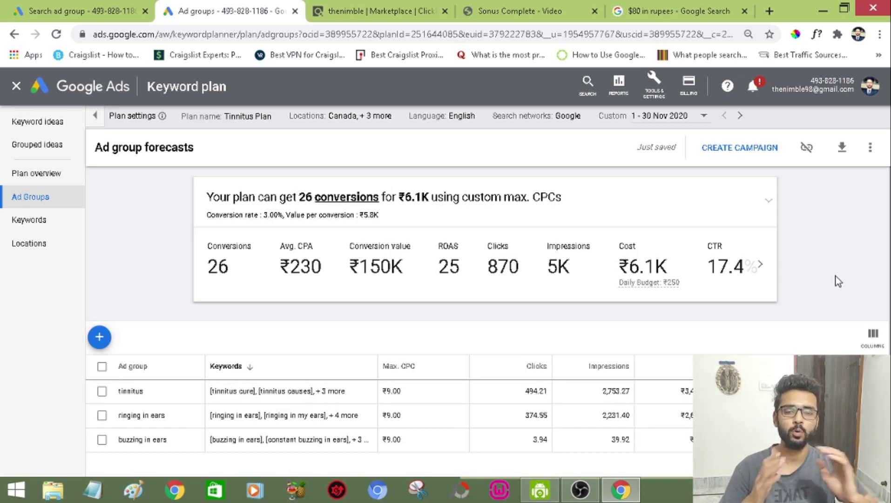
click(57, 222)
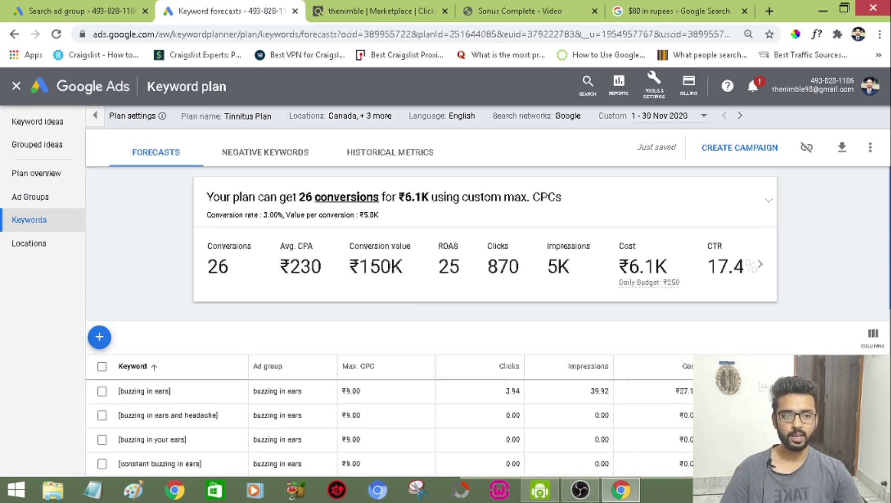
scroll(876, 338, down, 3)
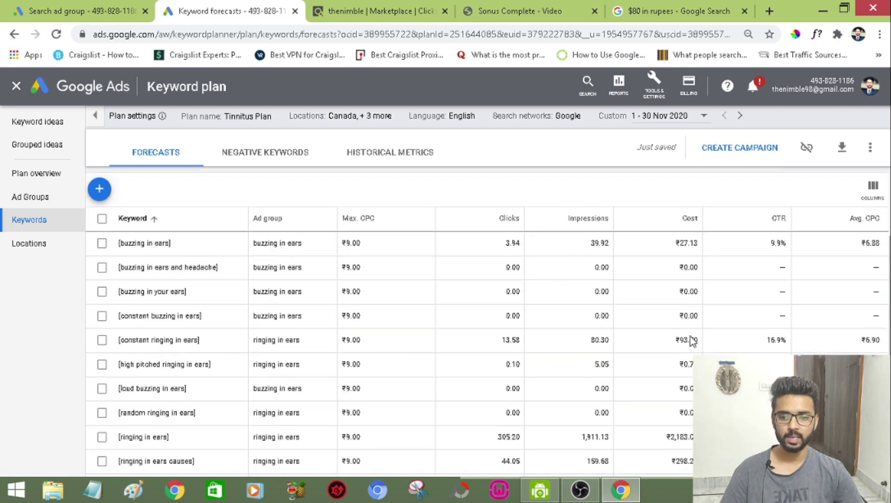
scroll(487, 322, down, 1)
scroll(517, 335, up, 2)
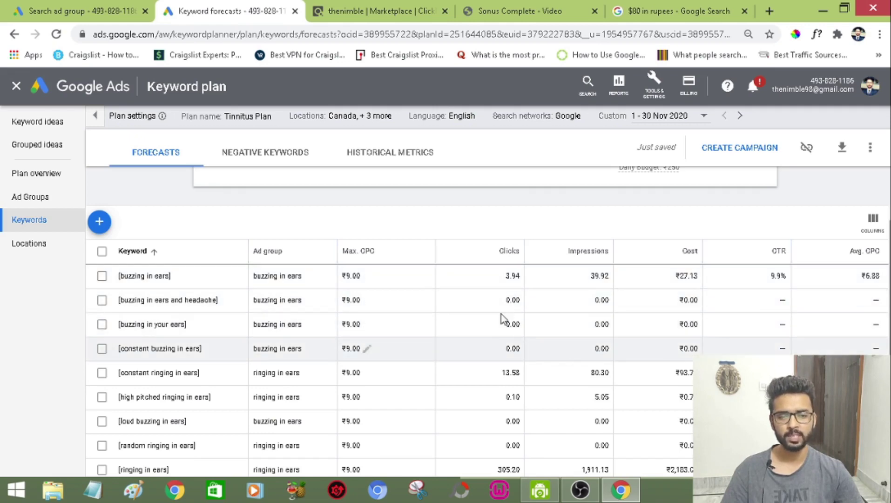
scroll(502, 354, down, 3)
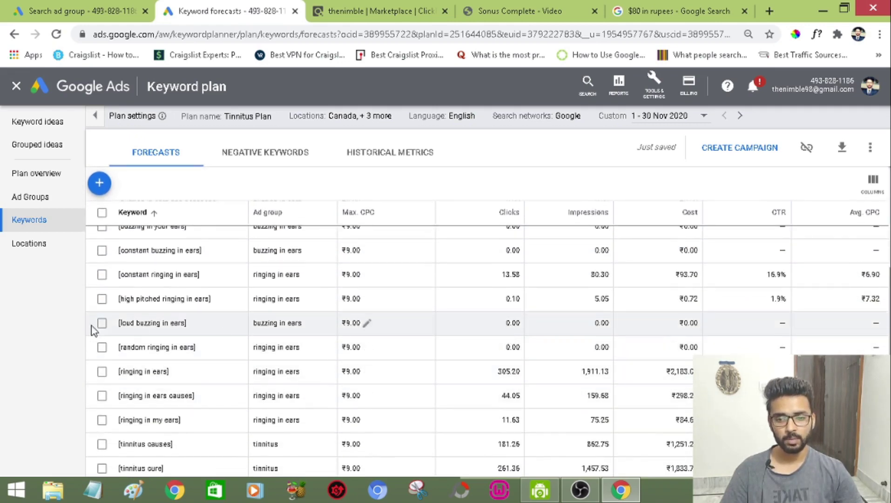
scroll(100, 344, down, 3)
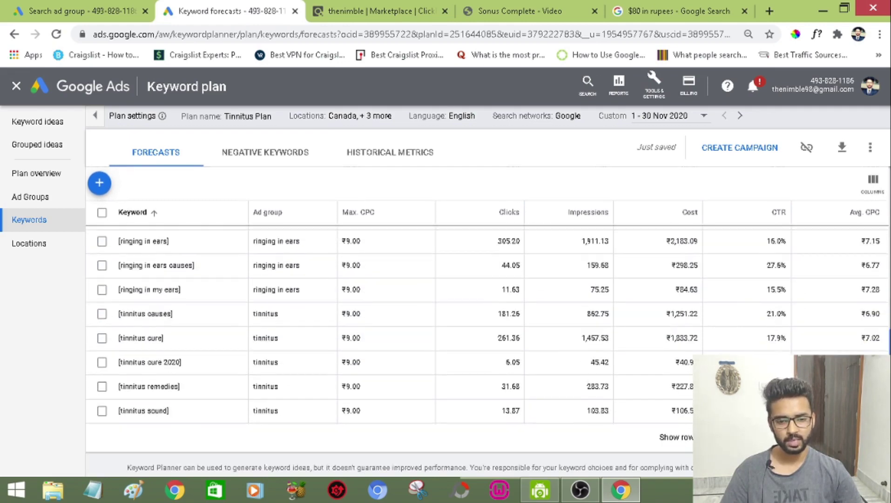
scroll(368, 410, up, 5)
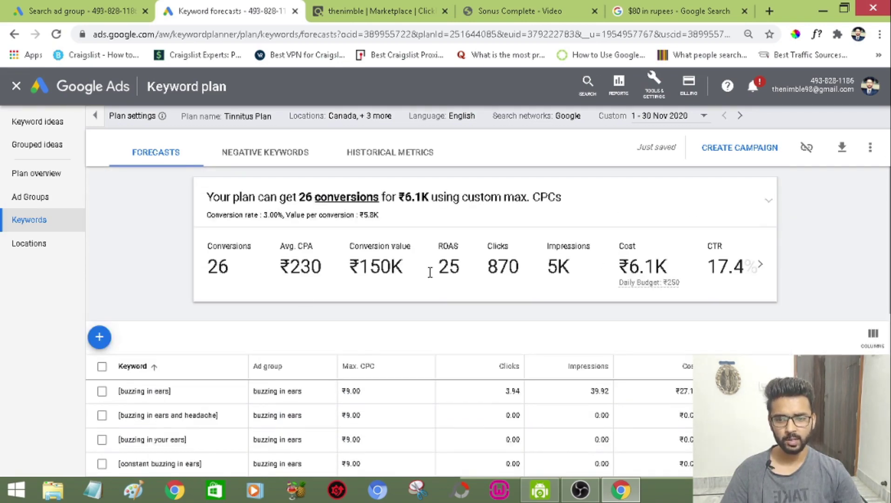
click(29, 242)
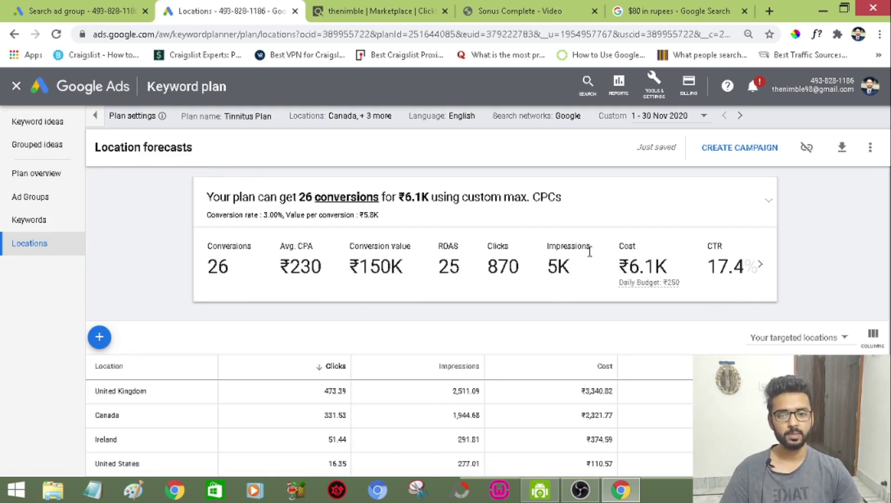
scroll(189, 419, down, 1)
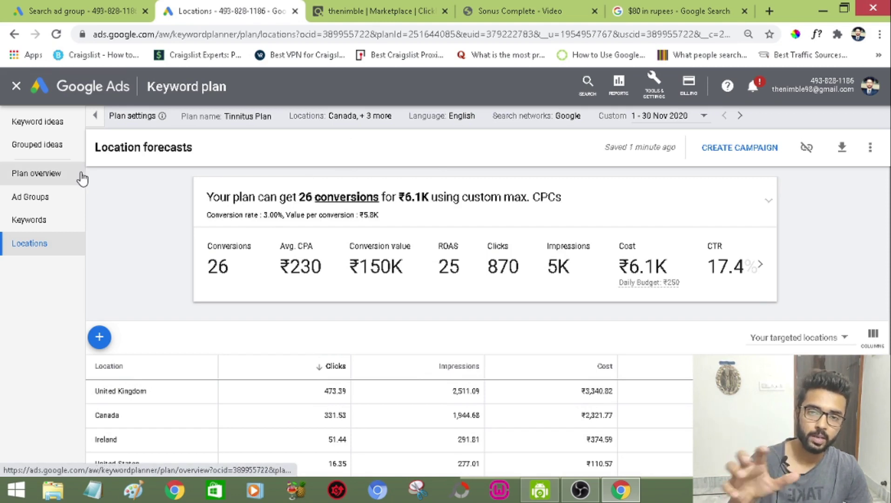
- Return to the Keyword Planner start page, look at Discover new keywords, and reopen Tinnitus Plan from the created plans
click(16, 87)
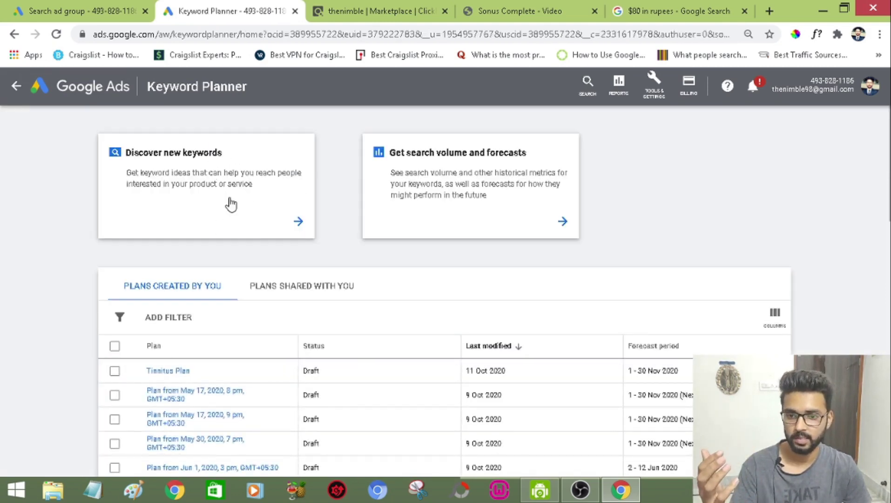
click(231, 204)
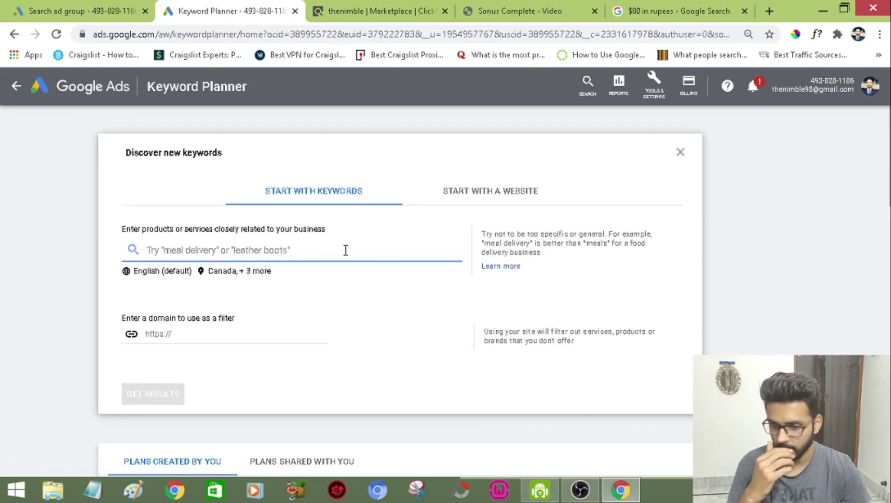
scroll(346, 261, down, 3)
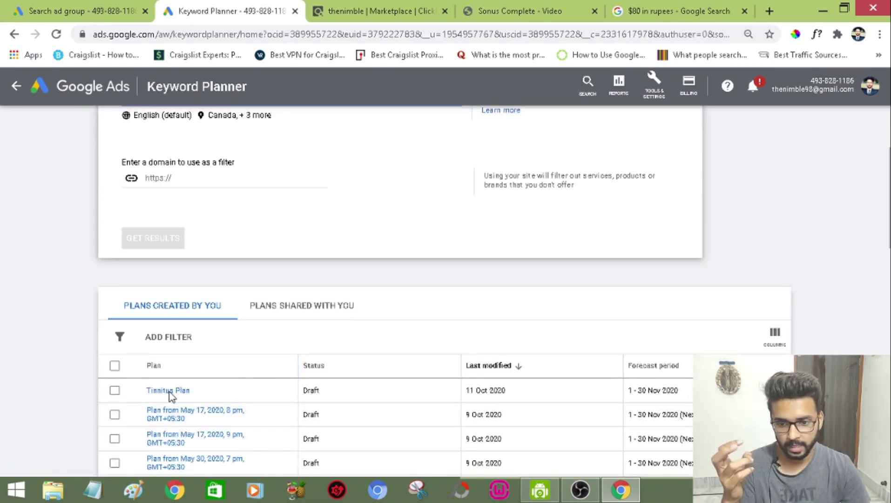
click(164, 391)
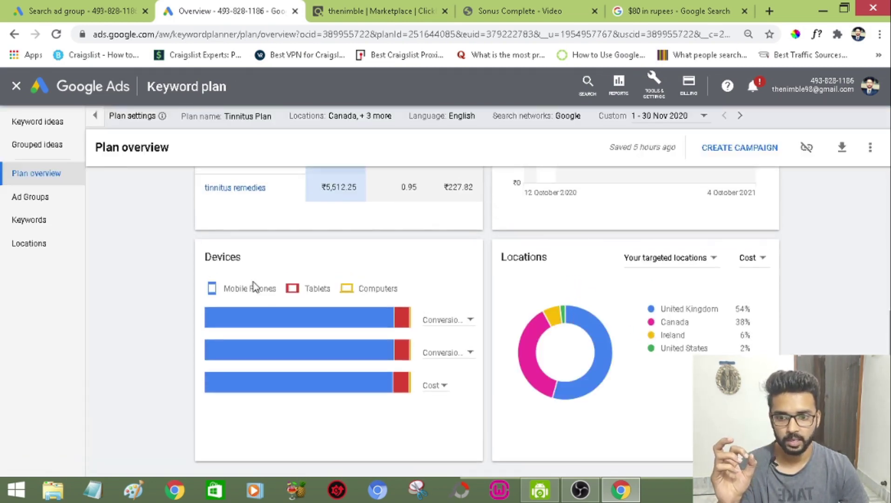
- Go through the plan's keyword forecasts, comparing clicks, impressions, cost and CTR from the buzzing keywords to the tinnitus keywords
click(29, 222)
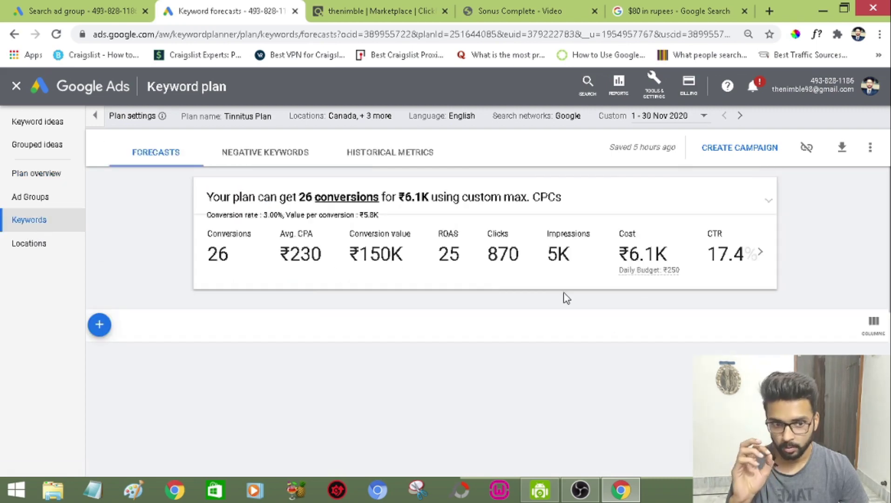
scroll(566, 298, down, 3)
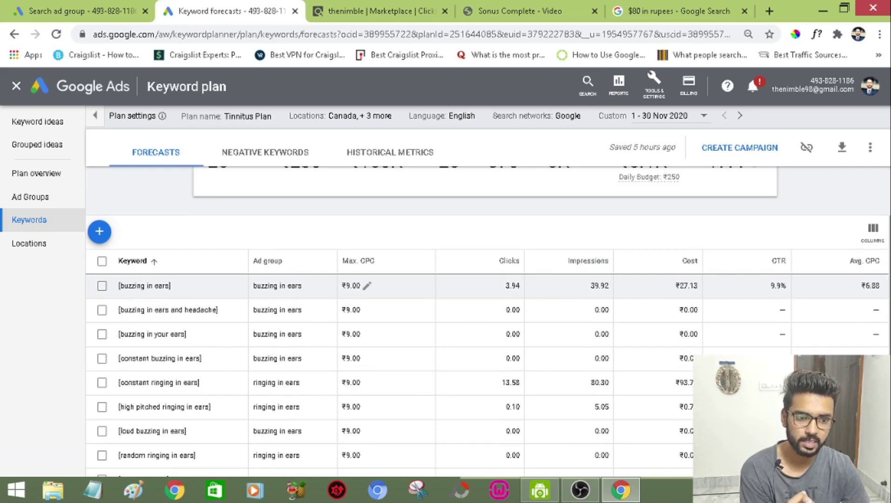
scroll(488, 321, down, 3)
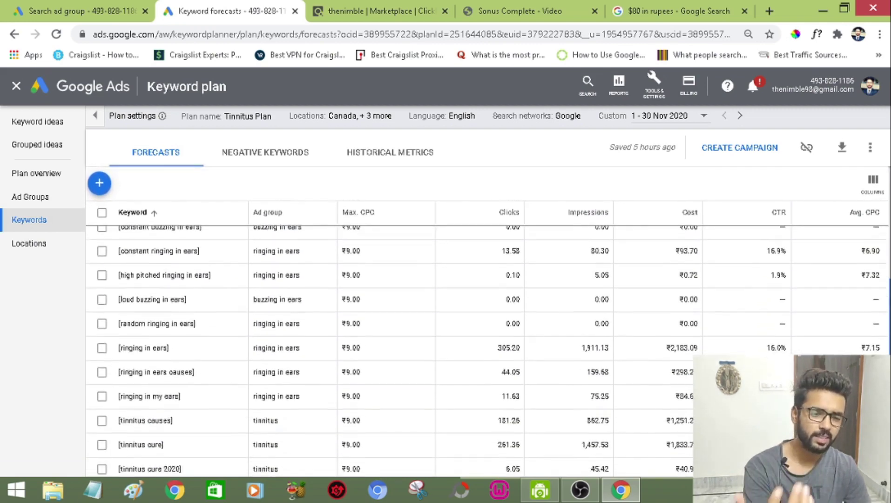
scroll(311, 292, down, 1)
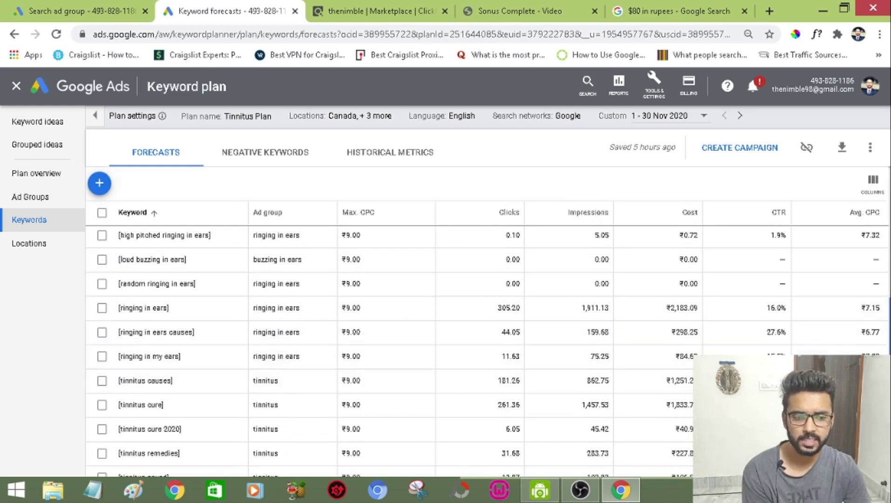
scroll(354, 280, down, 2)
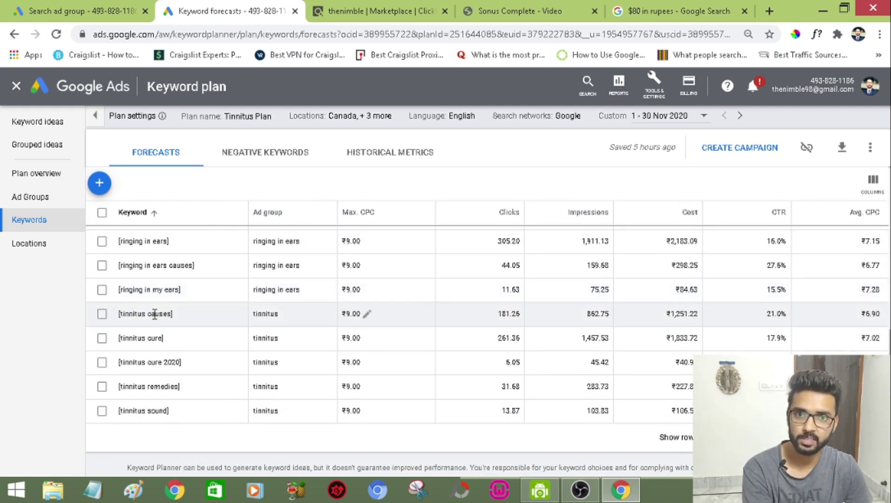
scroll(371, 384, up, 2)
scroll(857, 230, up, 5)
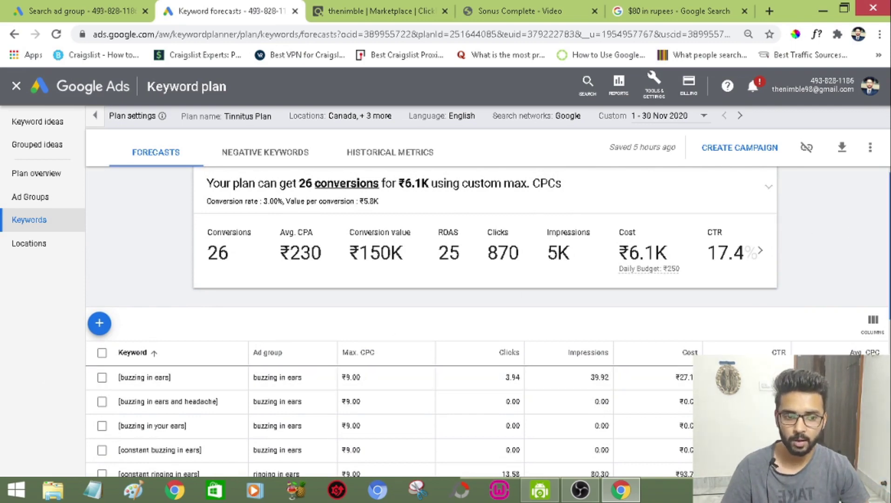
scroll(368, 326, down, 2)
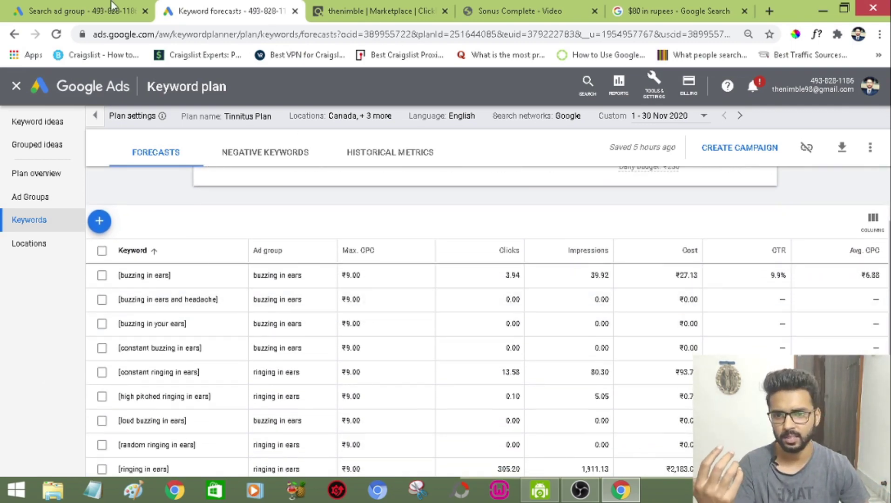
- Copy the first six plan keywords, from buzzing in ears through high pitched ringing in ears, to the clipboard
click(65, 10)
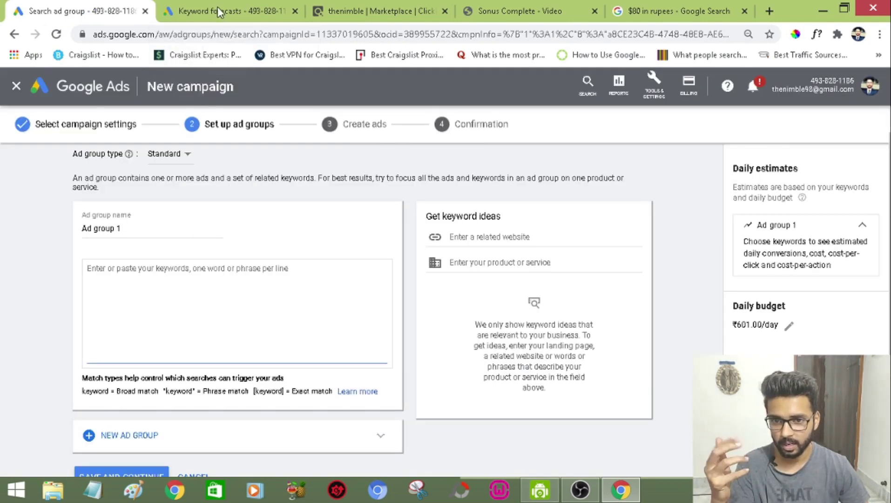
click(217, 9)
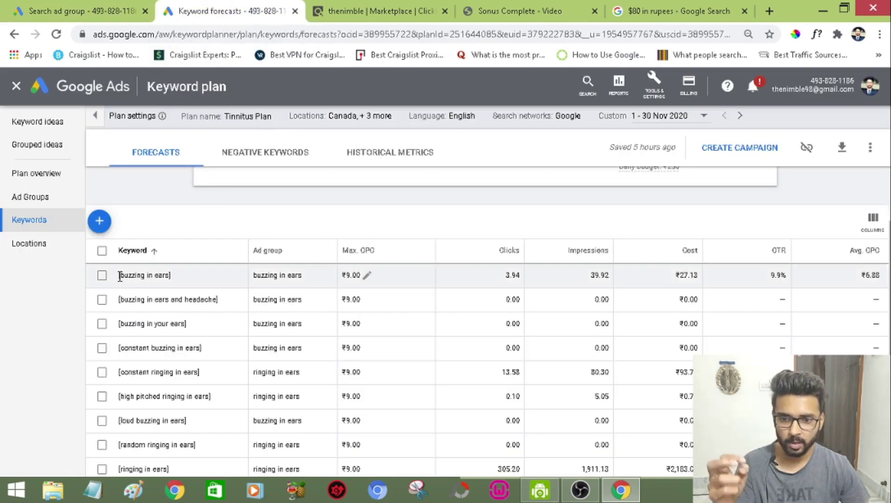
click(102, 276)
click(102, 323)
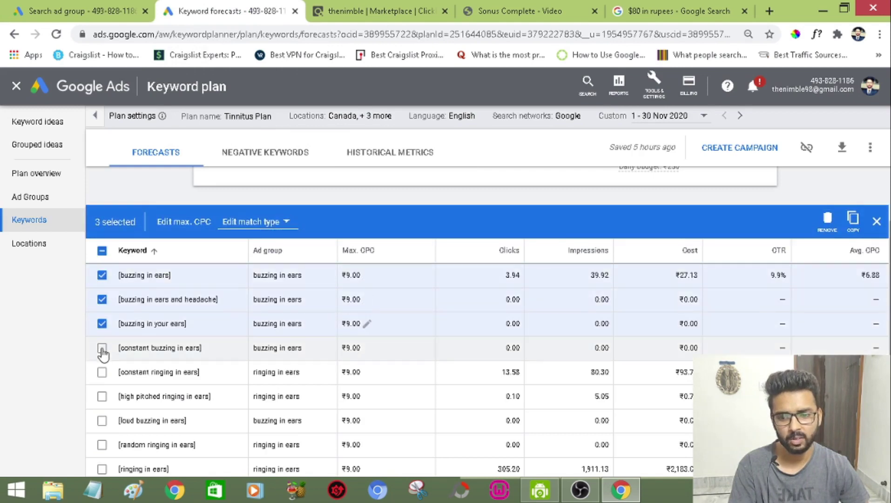
click(102, 348)
click(102, 372)
click(102, 396)
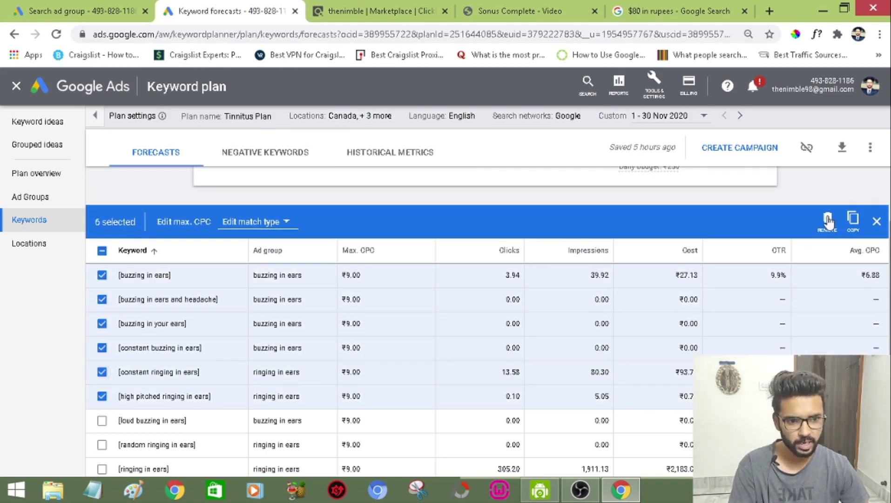
click(855, 228)
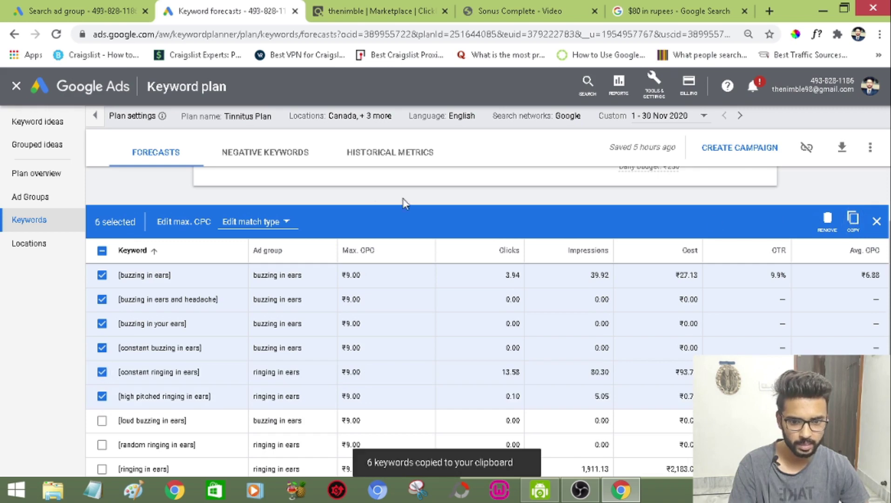
- Paste the six copied keywords into the keyword list of Ad group 1 in the new campaign
click(43, 8)
click(231, 270)
key(ctrl+v)
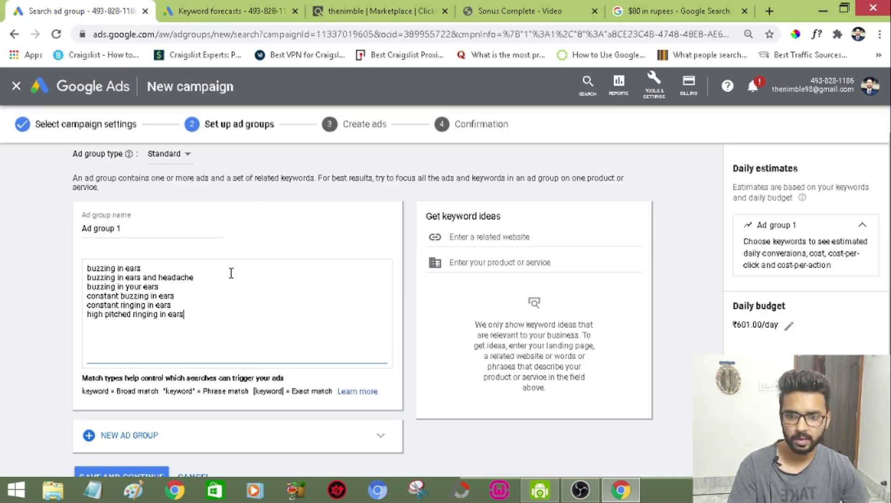
click(199, 305)
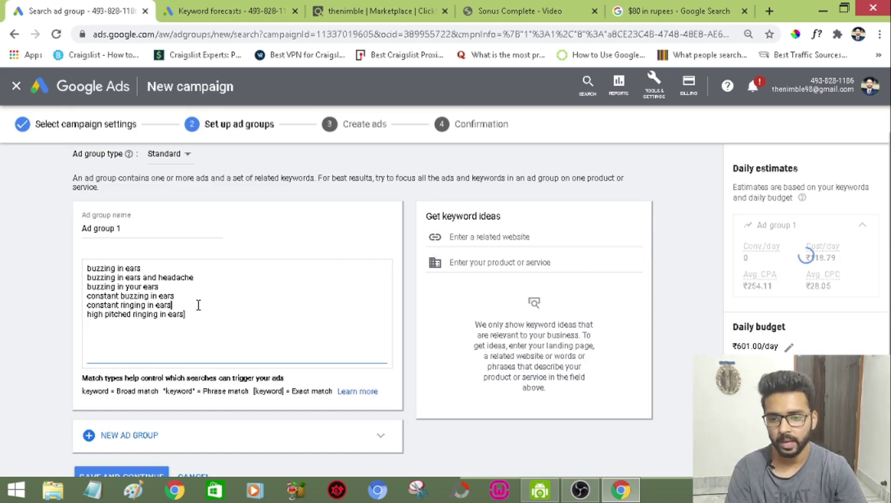
- Make the keywords constant ringing in ears and high pitched ringing in ears exact match by enclosing each in square brackets
key(Up)
key(Right)
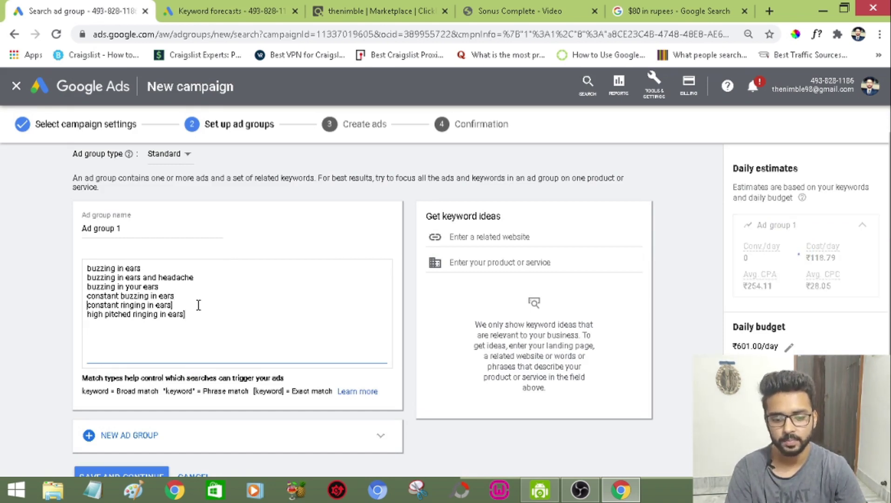
text([)
key(Down)
key(Left)
text([)
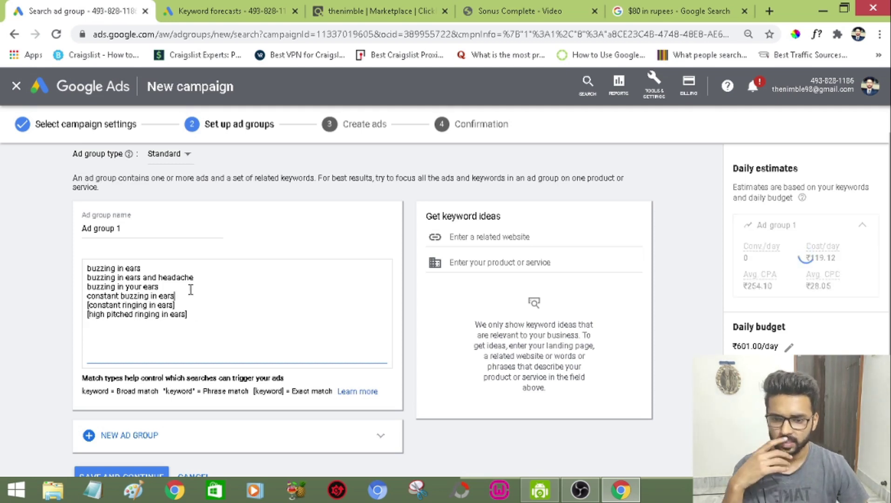
key(Up)
key(Up)
key(Up)
key(Up)
key(Up)
key(End)
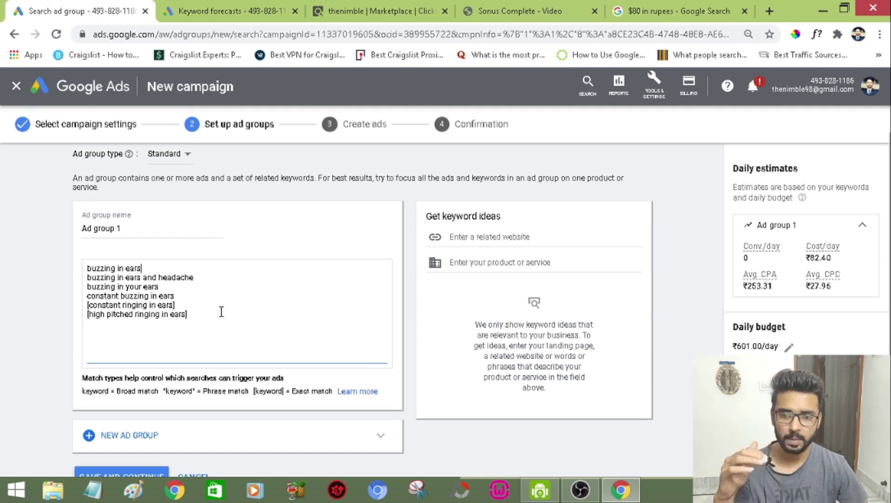
- Review the selected keywords and the forecast summary of Tinnitus Plan, and return to the new campaign's ad group setup
click(192, 9)
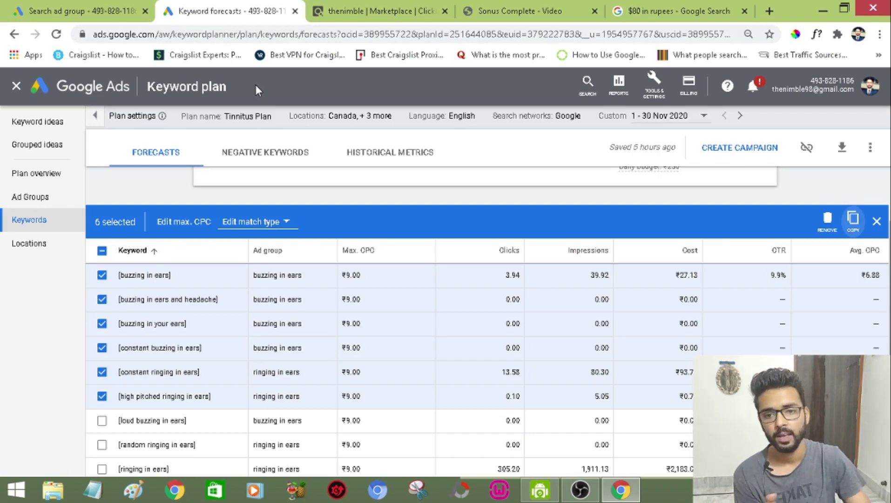
scroll(558, 222, up, 2)
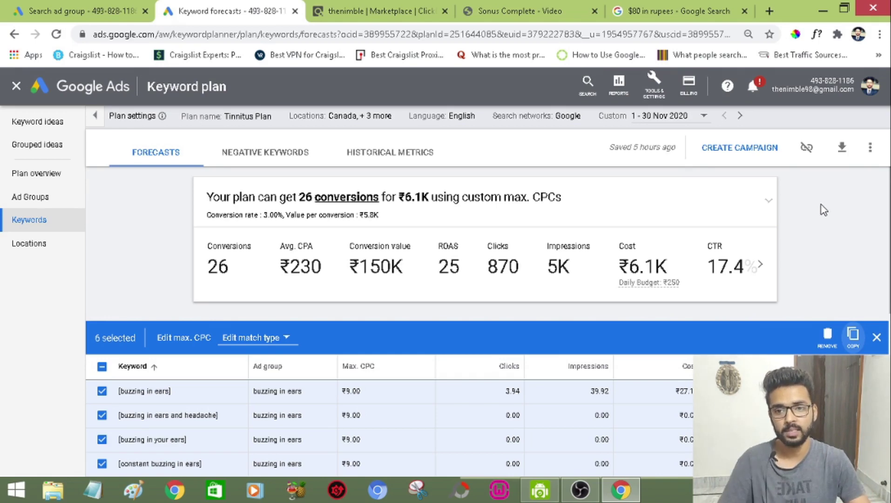
click(54, 6)
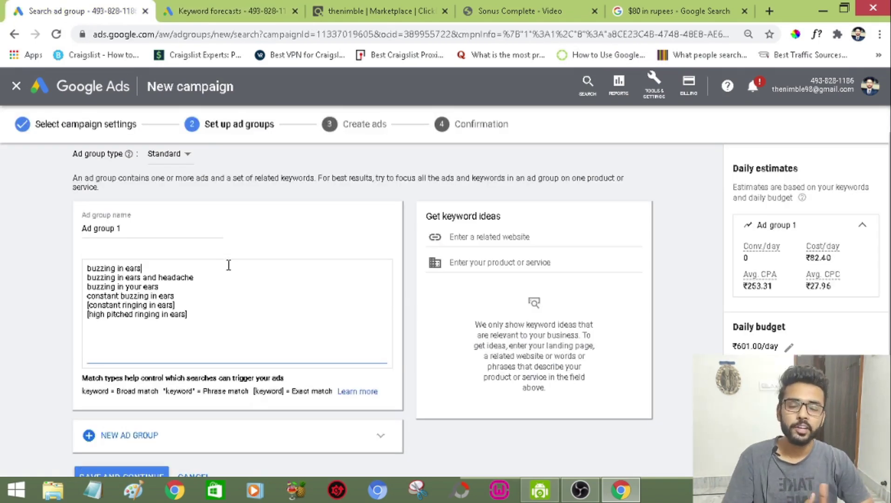